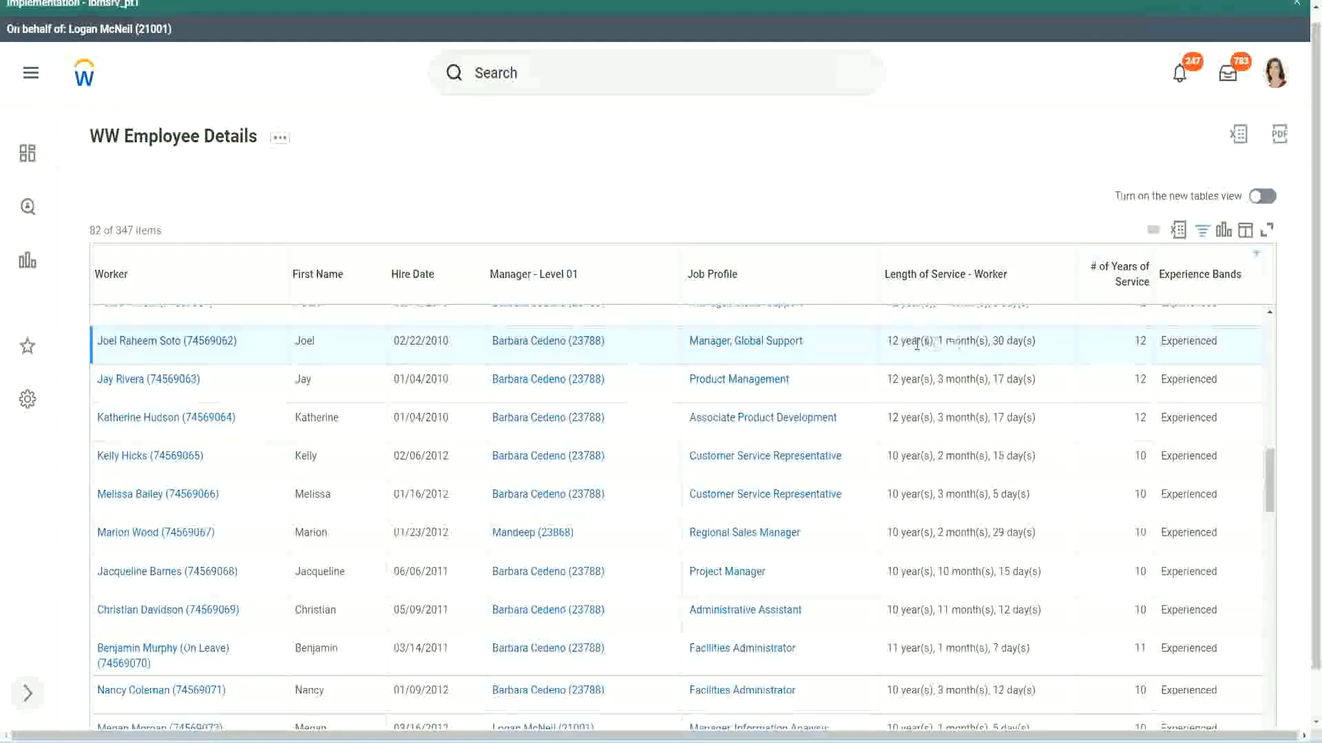
# Compare the length of service with the # of Years of Service for the Manager, Global Support worker hired 02/22/2010.
pyautogui.moveTo(886, 345); pyautogui.dragTo(894, 348)
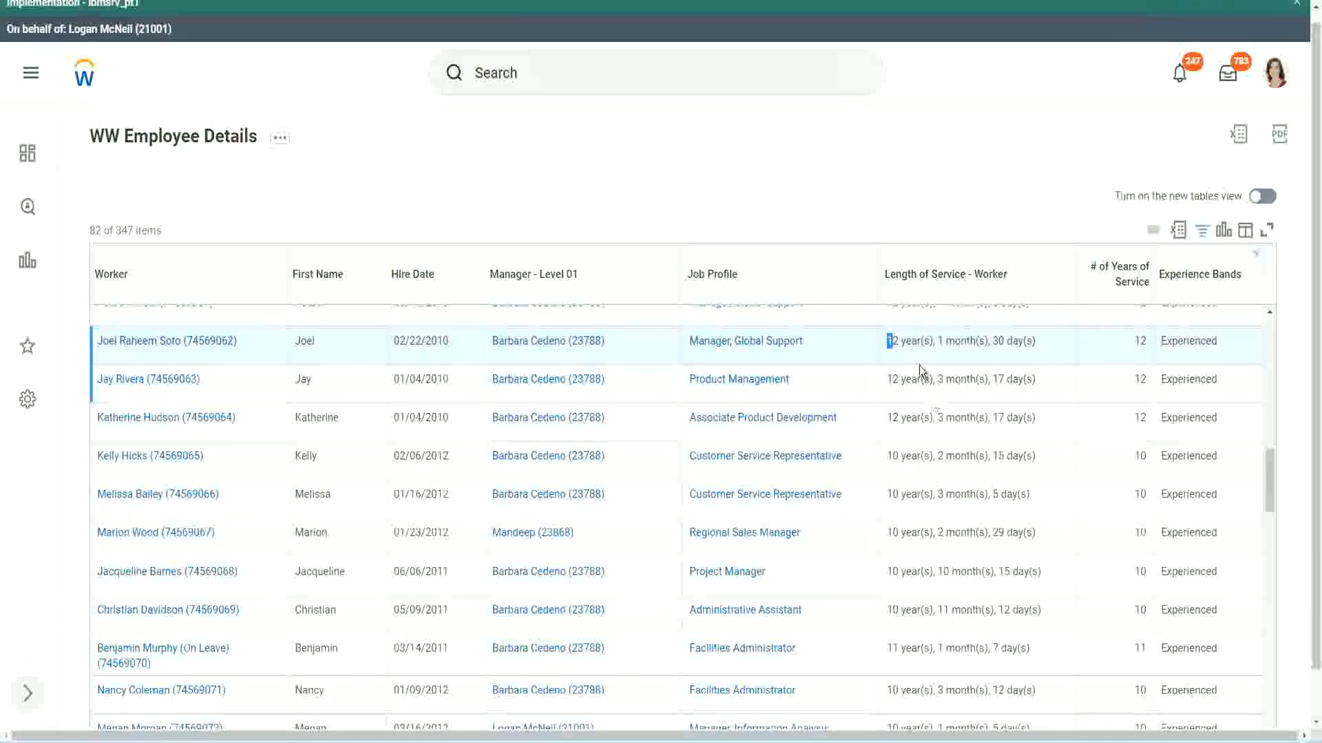
pyautogui.click(932, 341)
pyautogui.moveTo(142, 350)
pyautogui.moveTo(886, 342); pyautogui.dragTo(1012, 340)
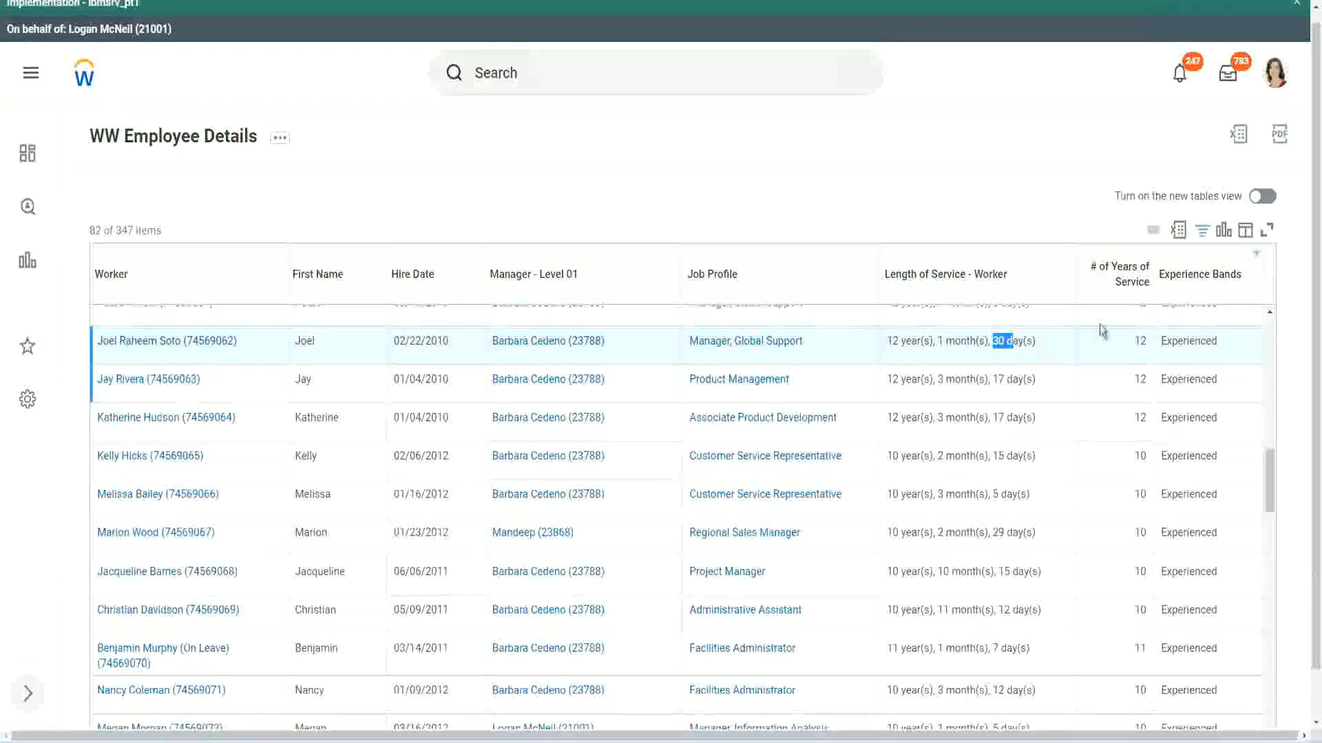
pyautogui.moveTo(1134, 342); pyautogui.dragTo(1147, 342)
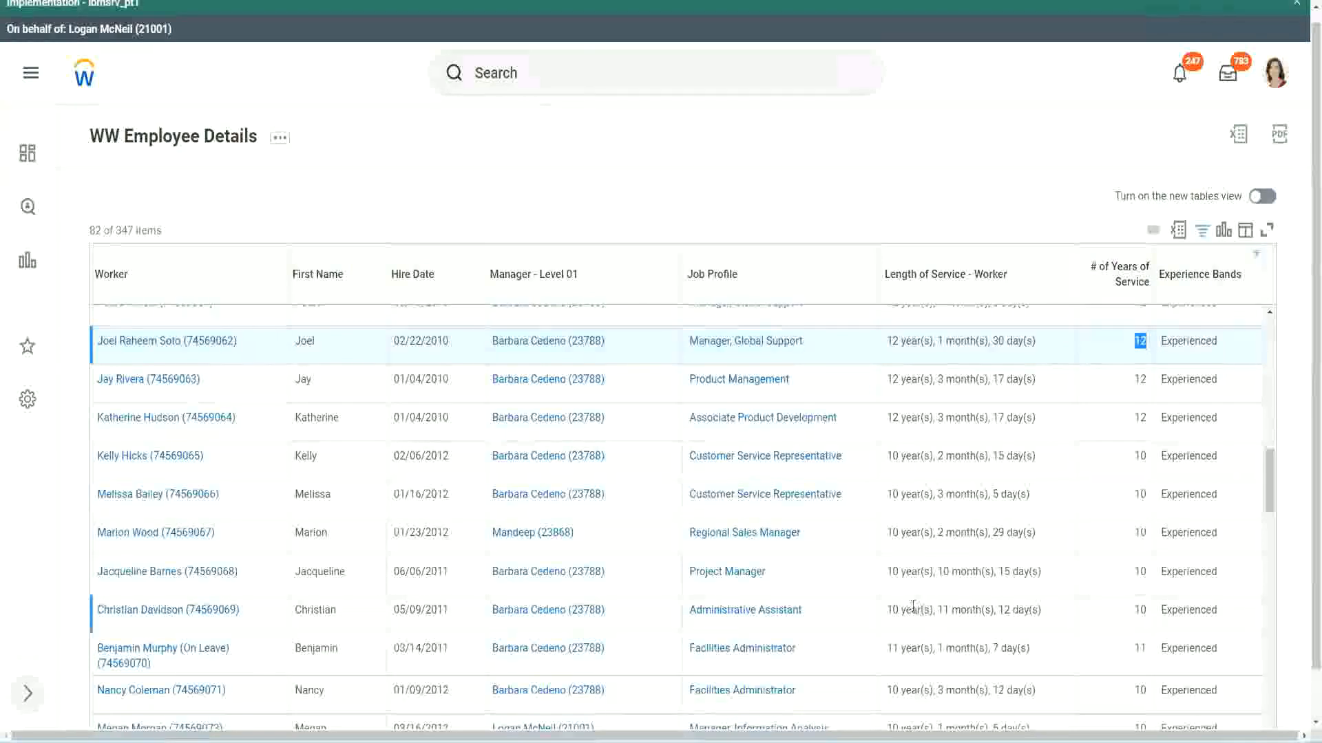
# Check the length of service against the # of Years of Service for the Administrative Assistant hired 05/09/2011.
pyautogui.click(914, 610)
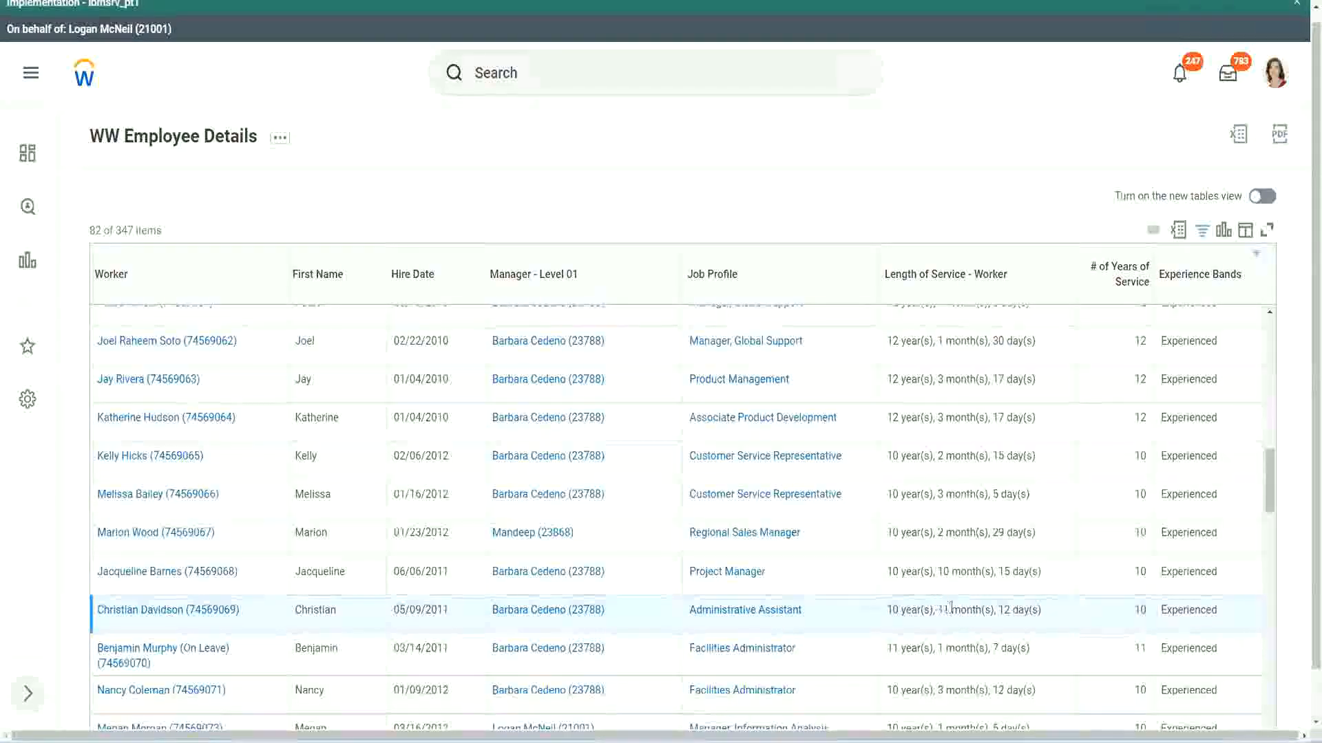
pyautogui.moveTo(939, 610); pyautogui.dragTo(1011, 610)
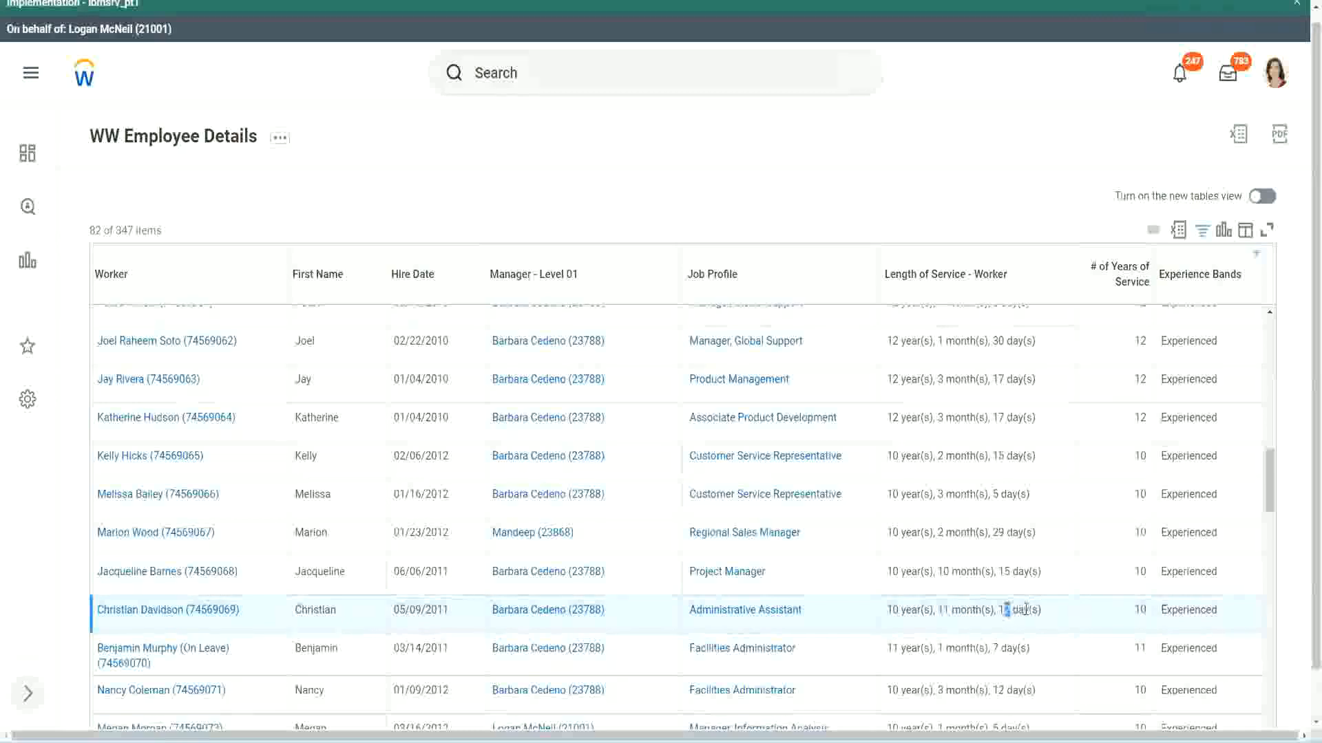
pyautogui.click(1025, 610)
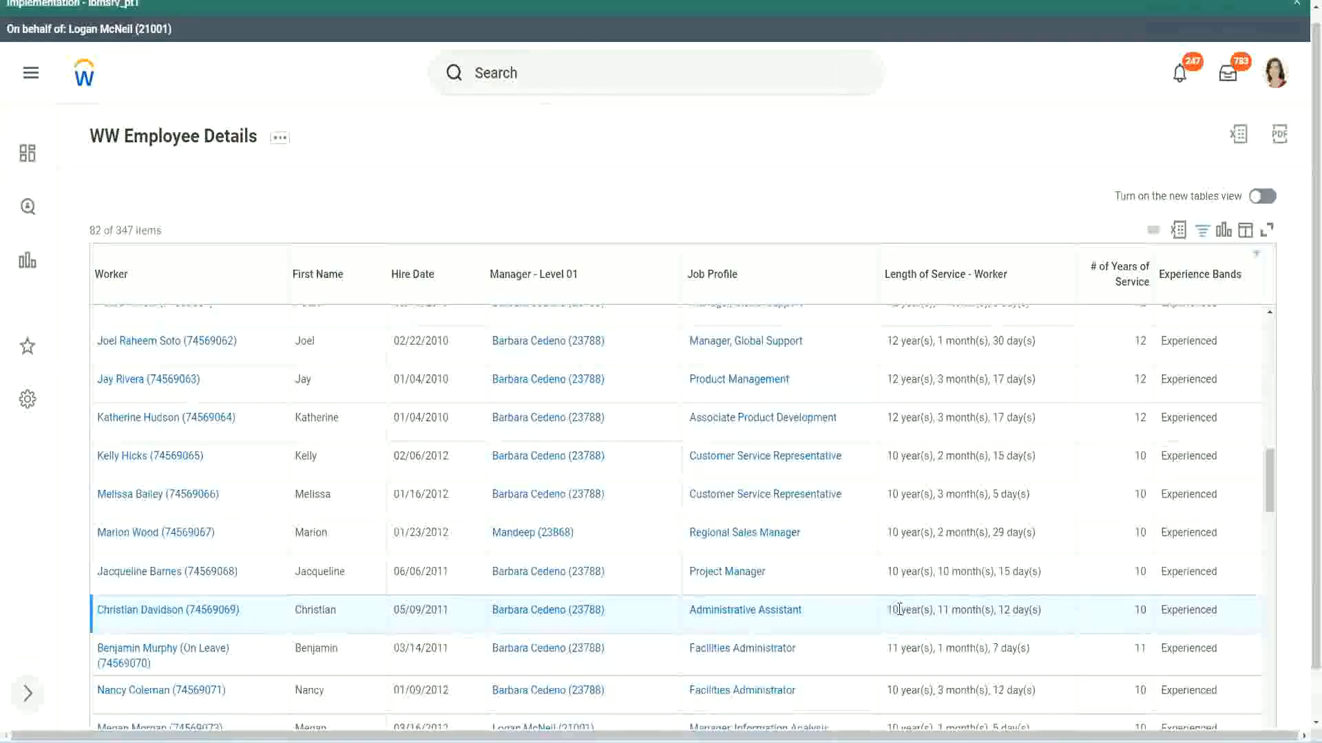
pyautogui.doubleClick(1139, 610)
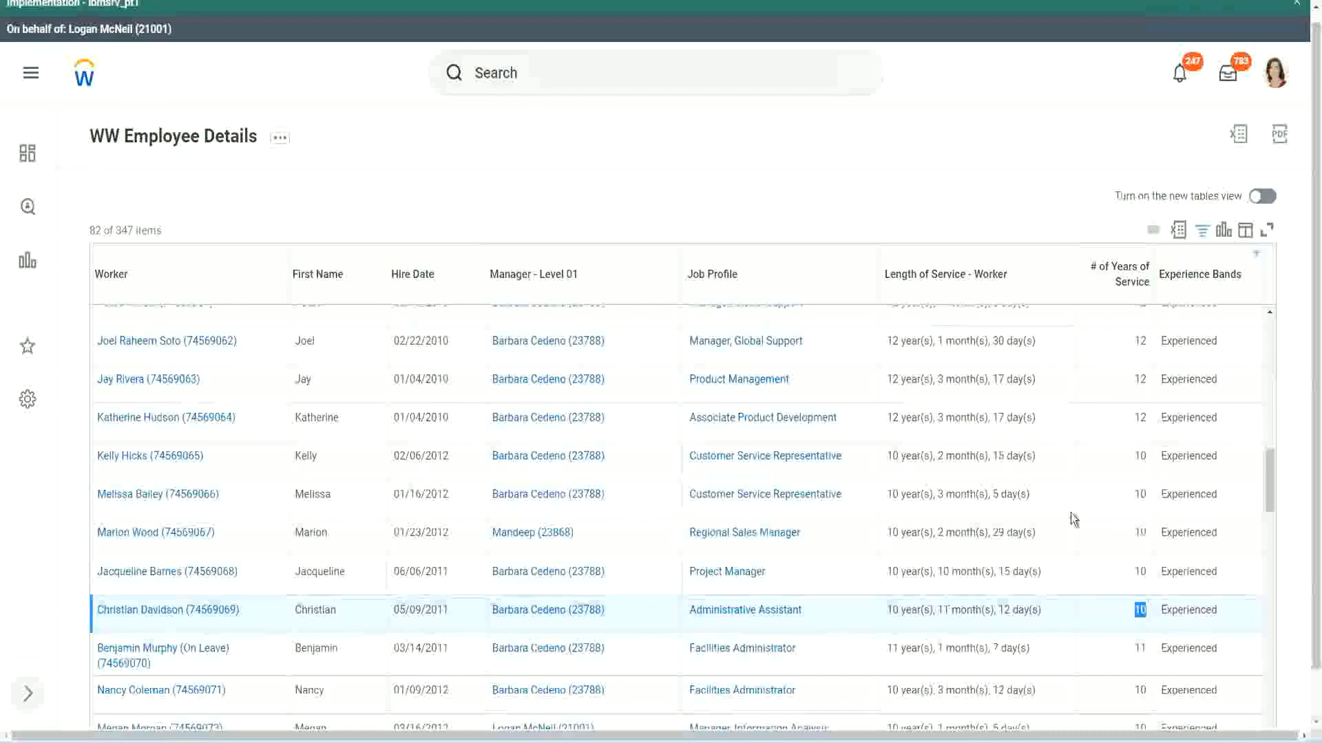
pyautogui.click(1137, 435)
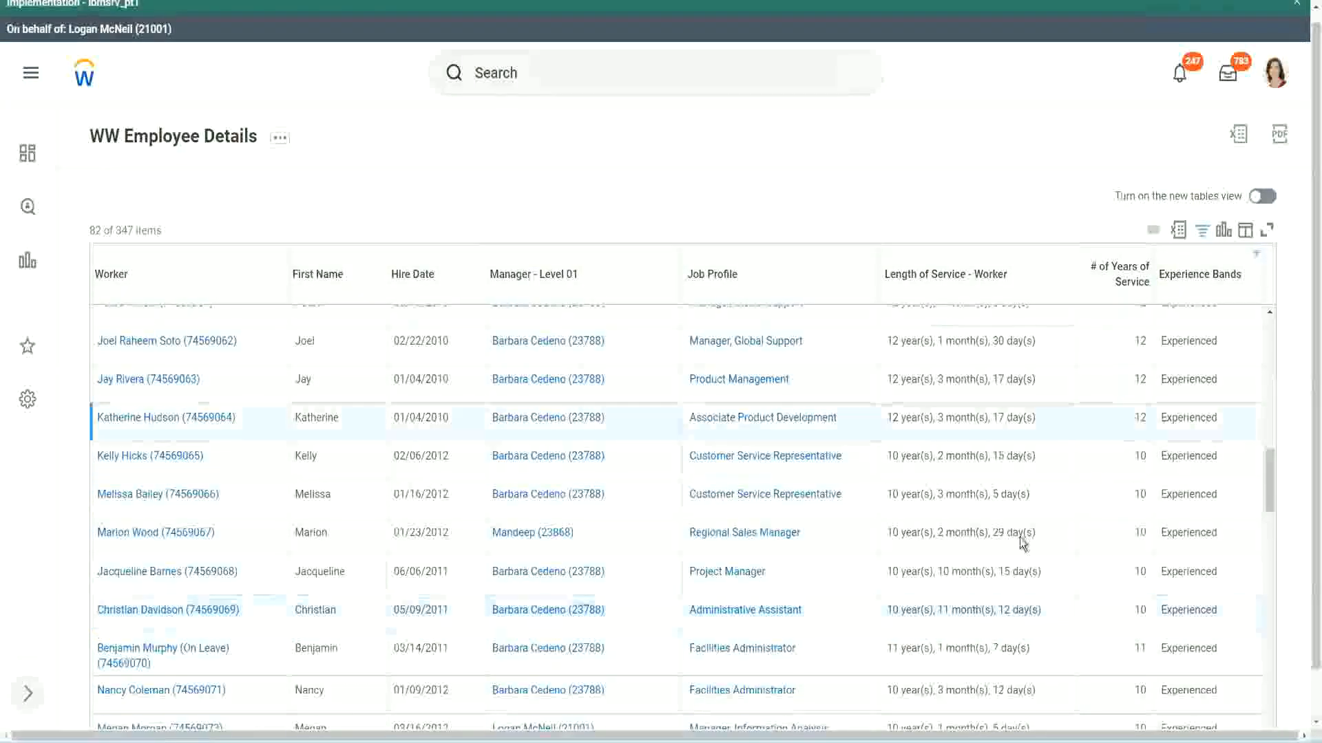
pyautogui.doubleClick(902, 606)
pyautogui.click(999, 605)
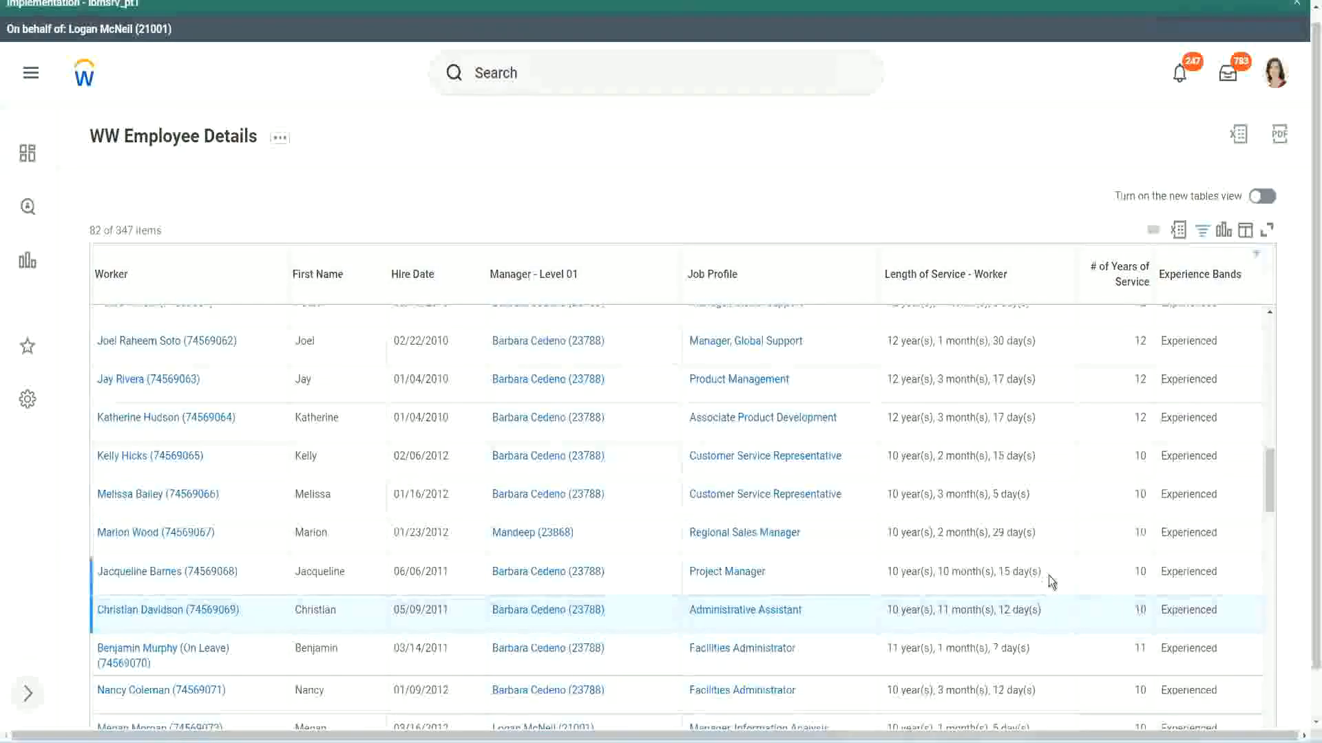
# Recheck service length against years of service for the Manager, Global Support and Administrative Assistant rows, and examine the Project Manager's service length.
pyautogui.doubleClick(1141, 341)
pyautogui.moveTo(888, 341); pyautogui.dragTo(1053, 342)
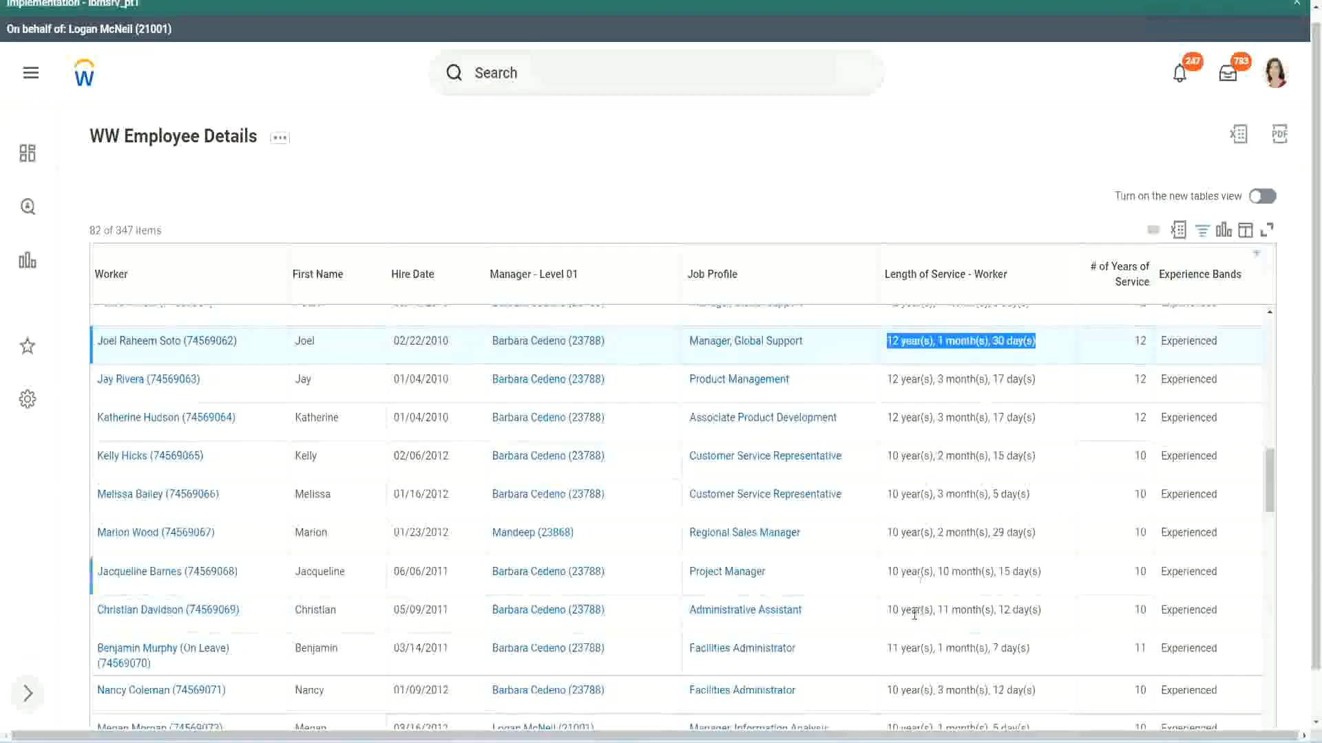
pyautogui.click(1025, 609)
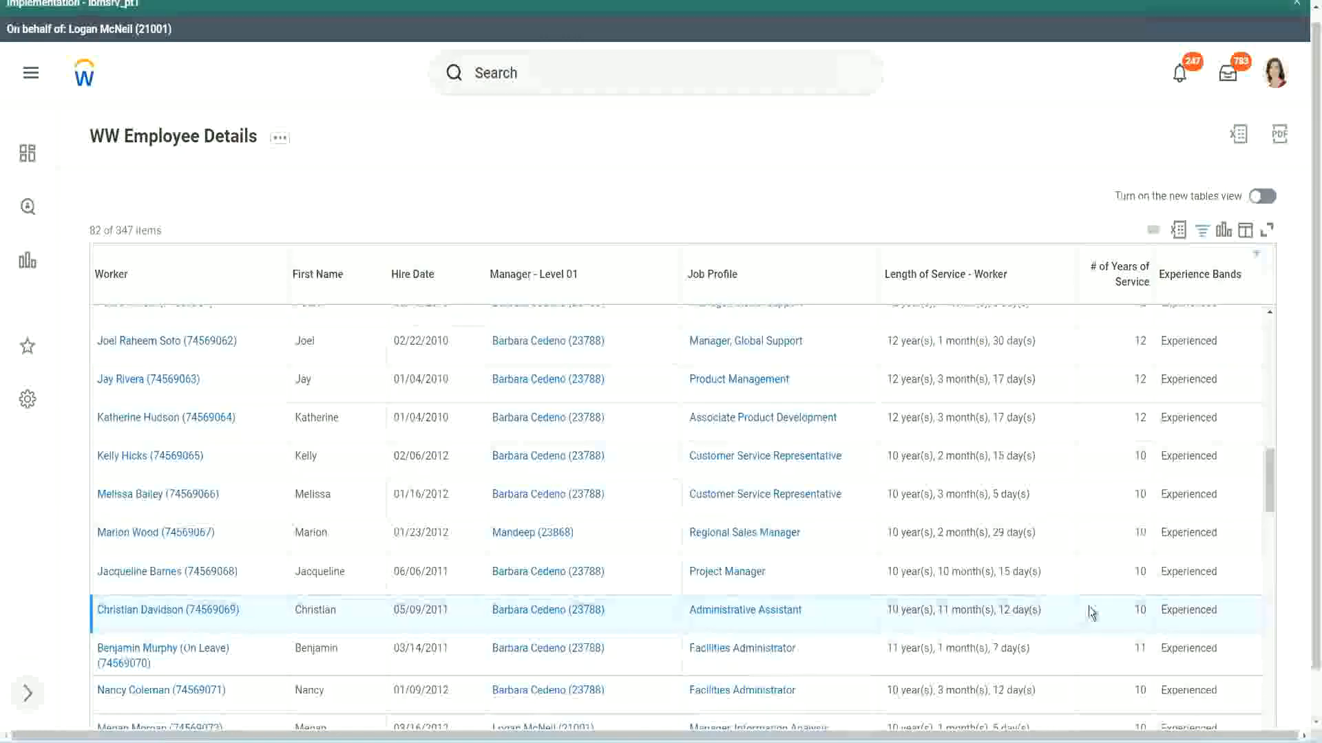
pyautogui.doubleClick(1139, 610)
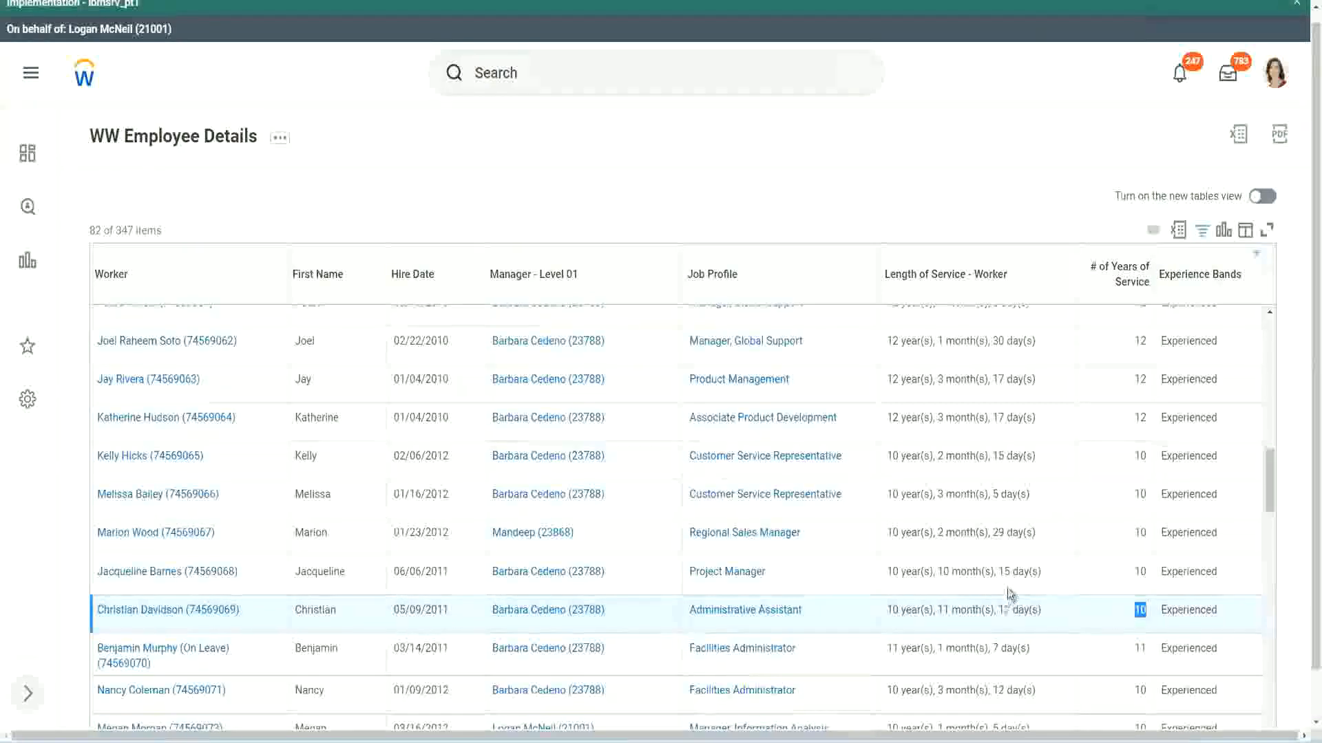
pyautogui.click(1090, 612)
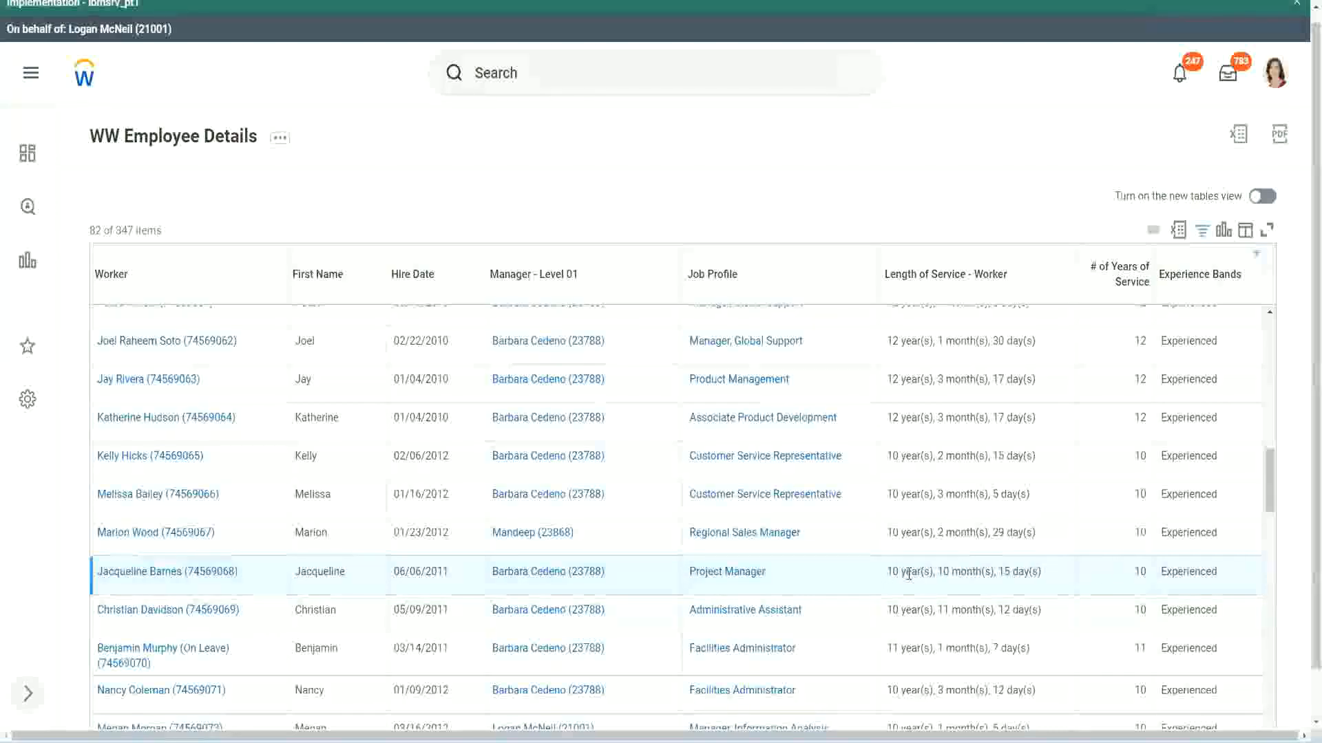
pyautogui.doubleClick(944, 572)
pyautogui.click(987, 572)
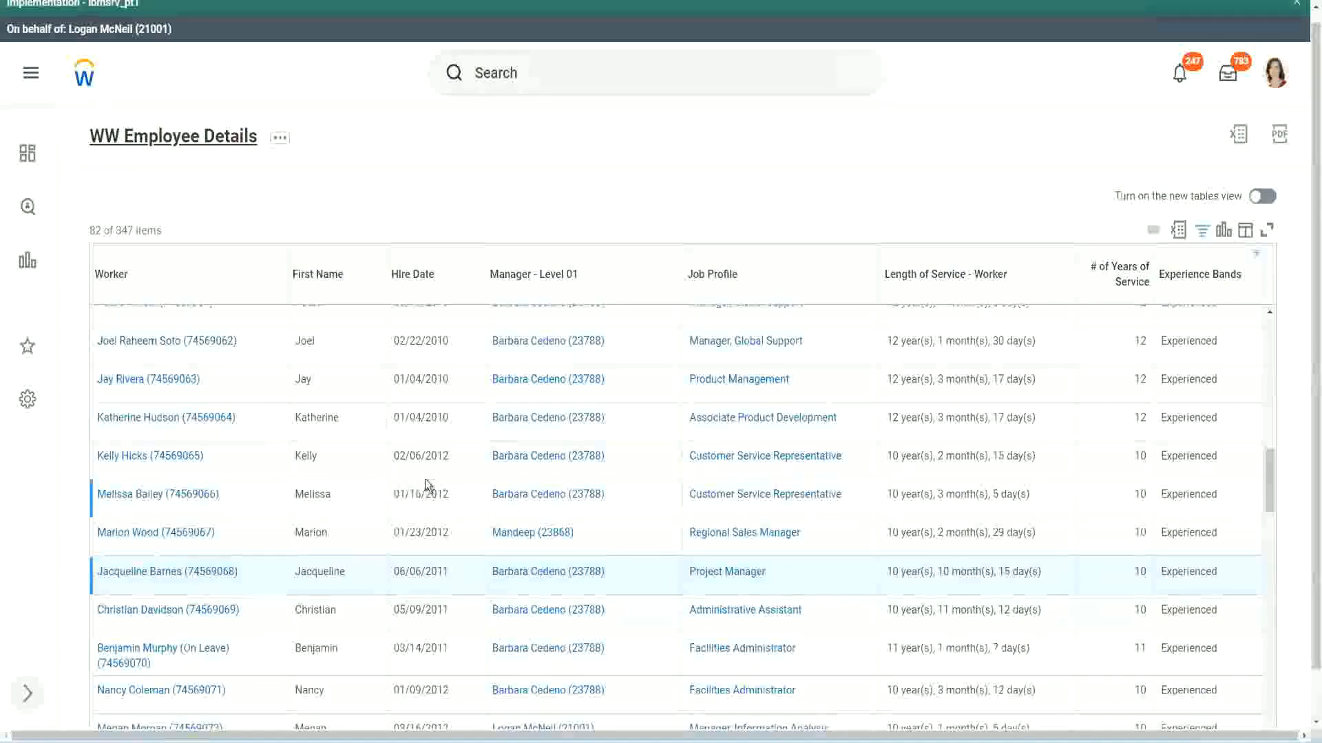
# Open the Experience Bands column's calculated field from the report definition in a new tab, and examine its conditions and return values.
pyautogui.scroll(-5, 427, 479)
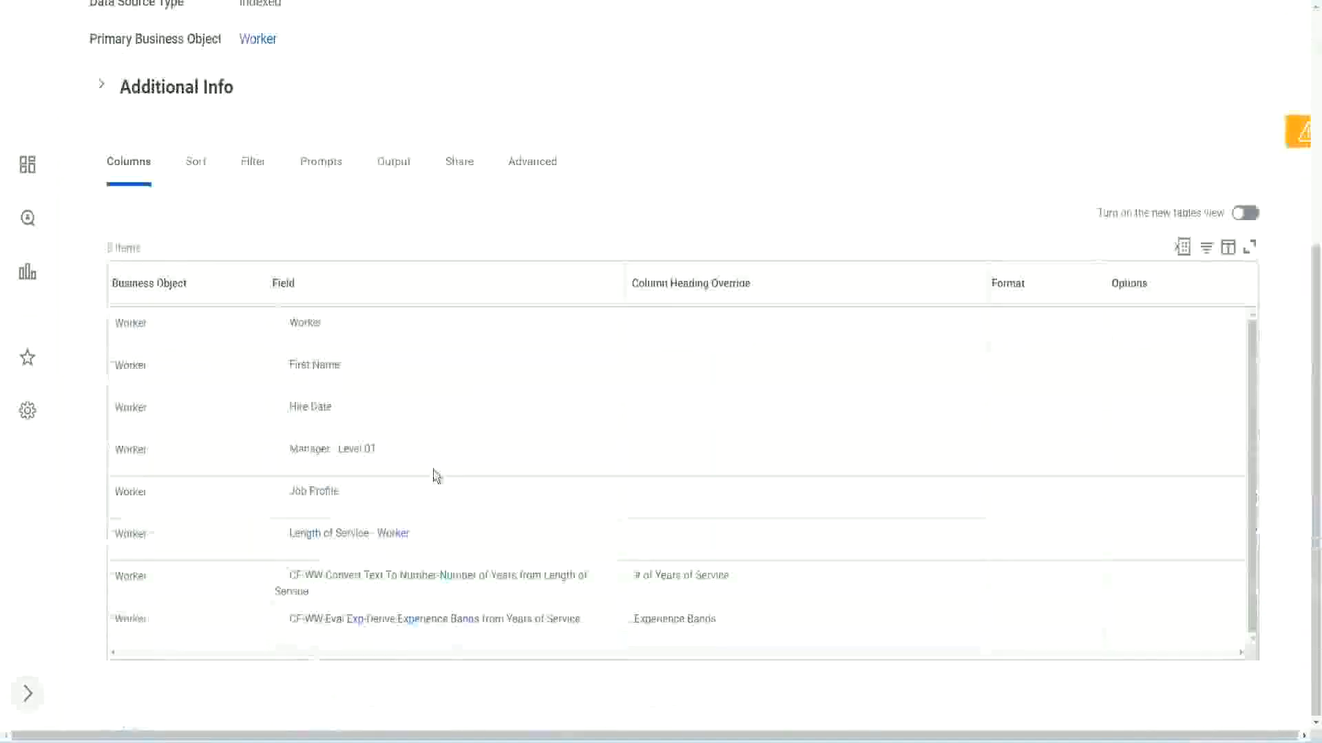
pyautogui.rightClick(359, 627)
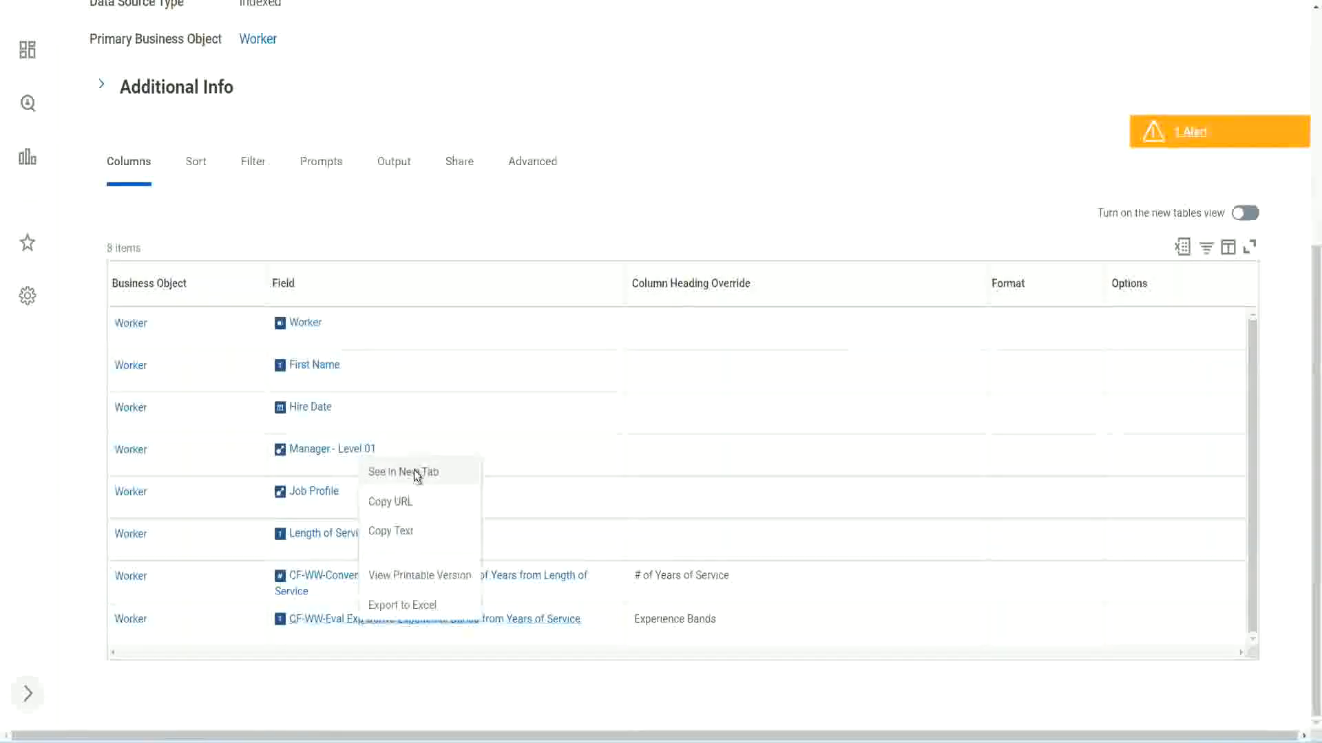
pyautogui.click(413, 471)
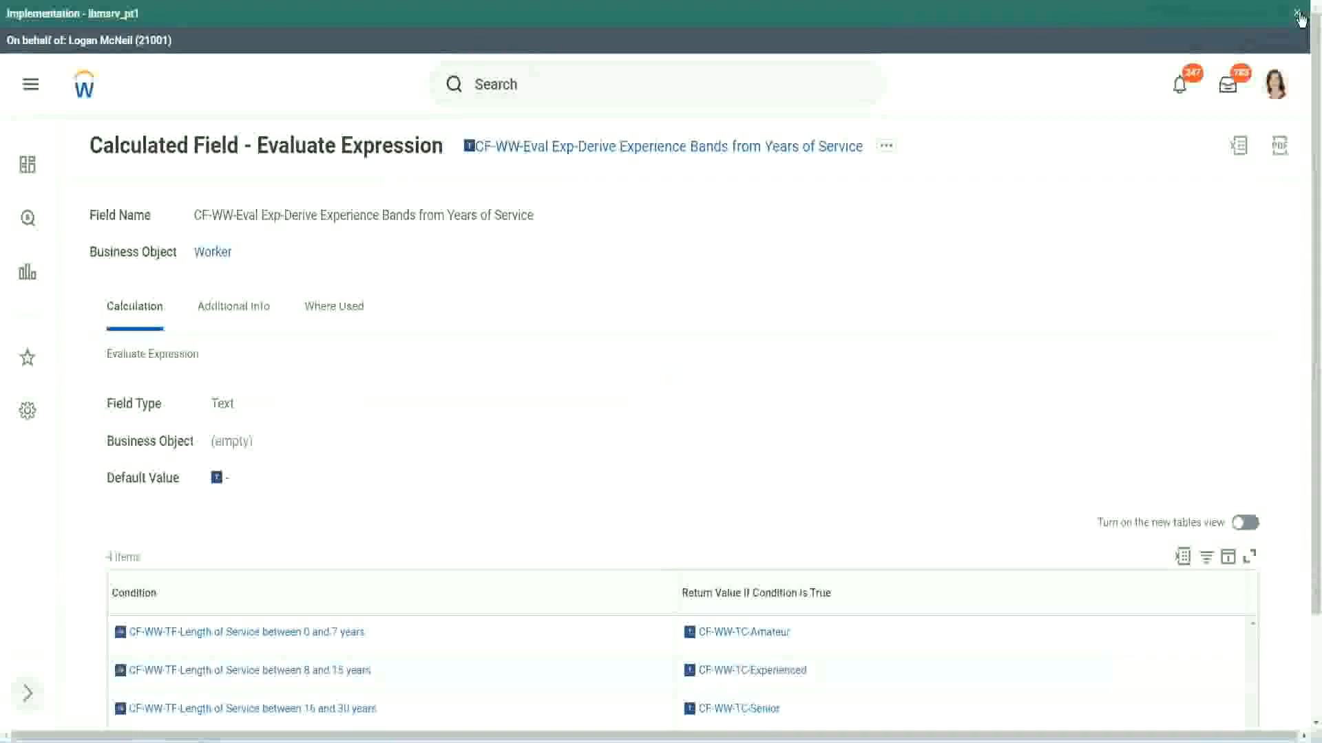
pyautogui.click(1297, 13)
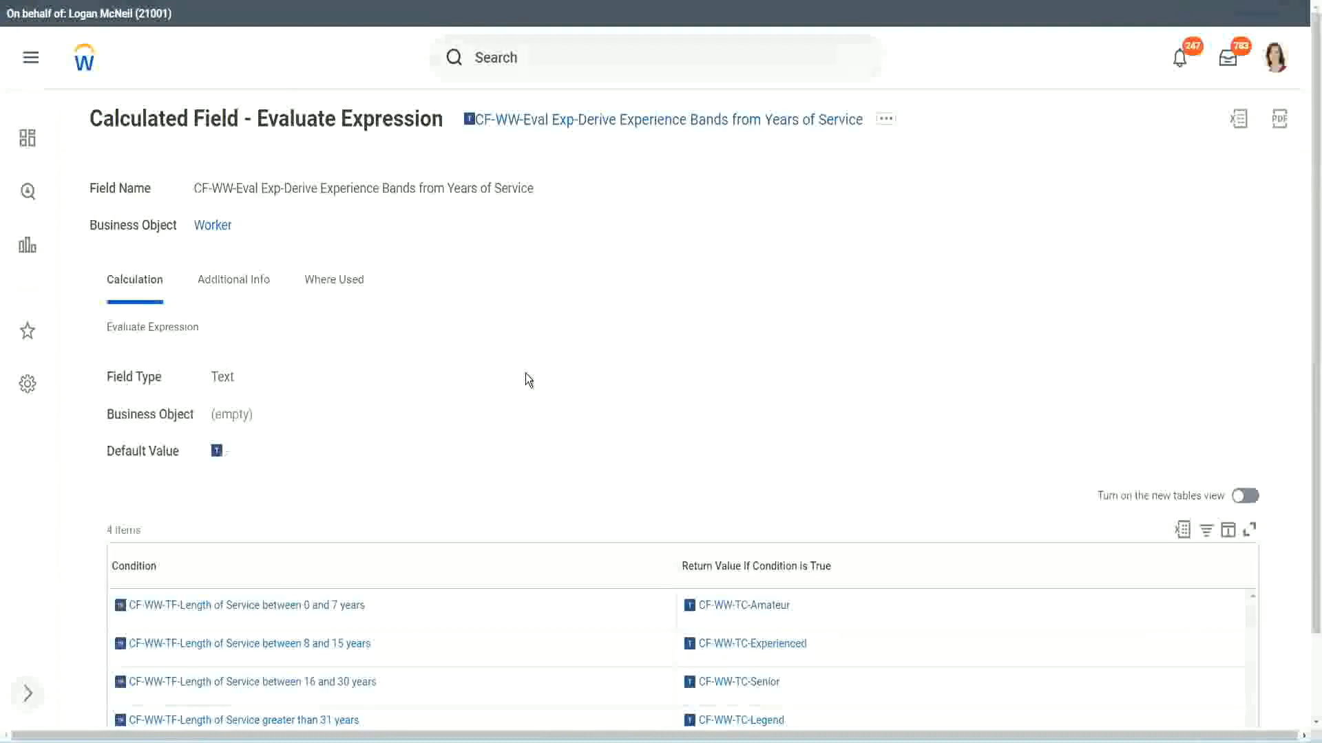
pyautogui.scroll(-1, 540, 379)
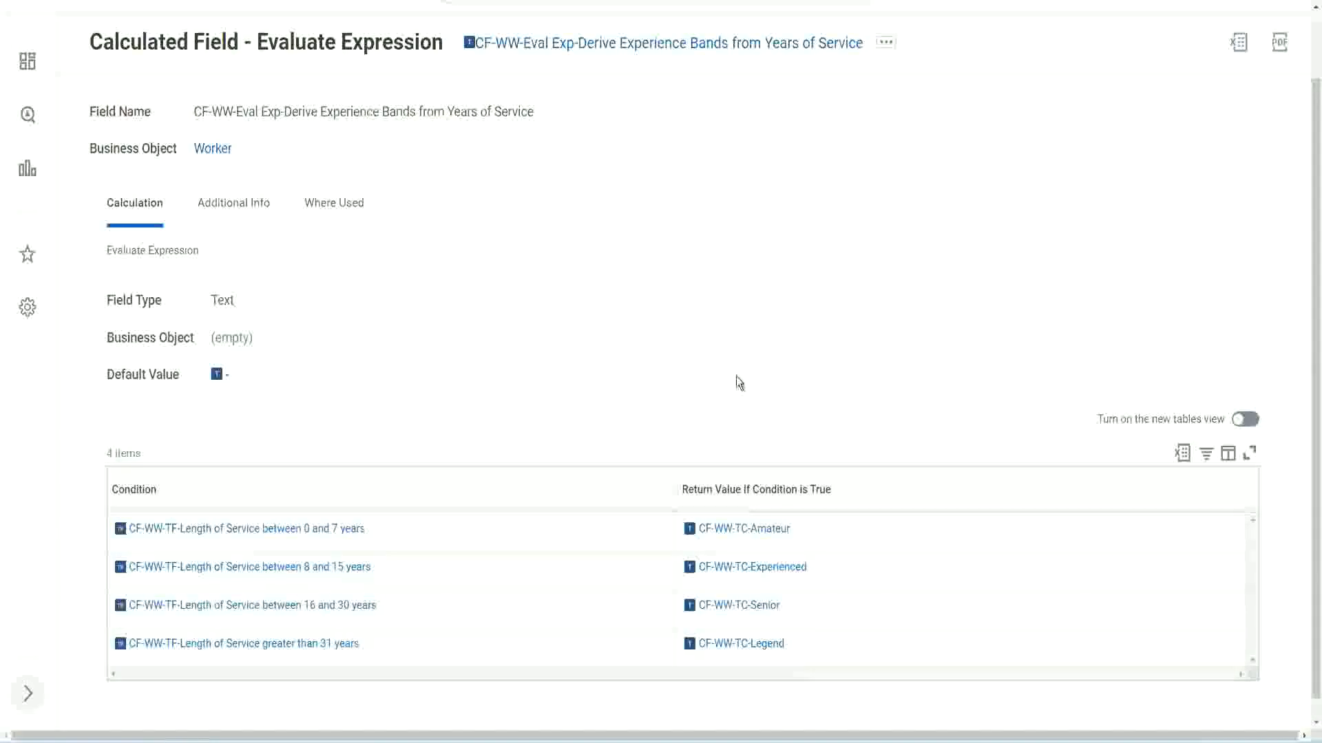
pyautogui.click(599, 486)
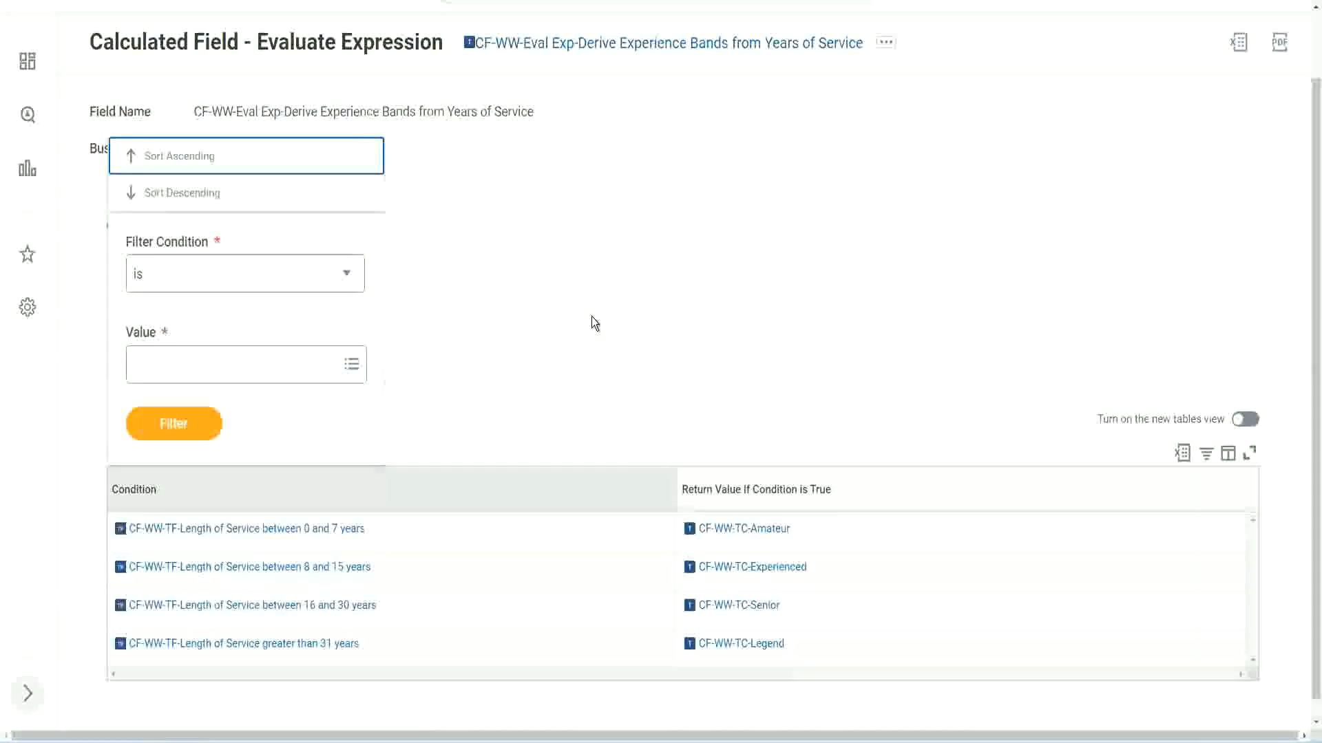
pyautogui.click(590, 321)
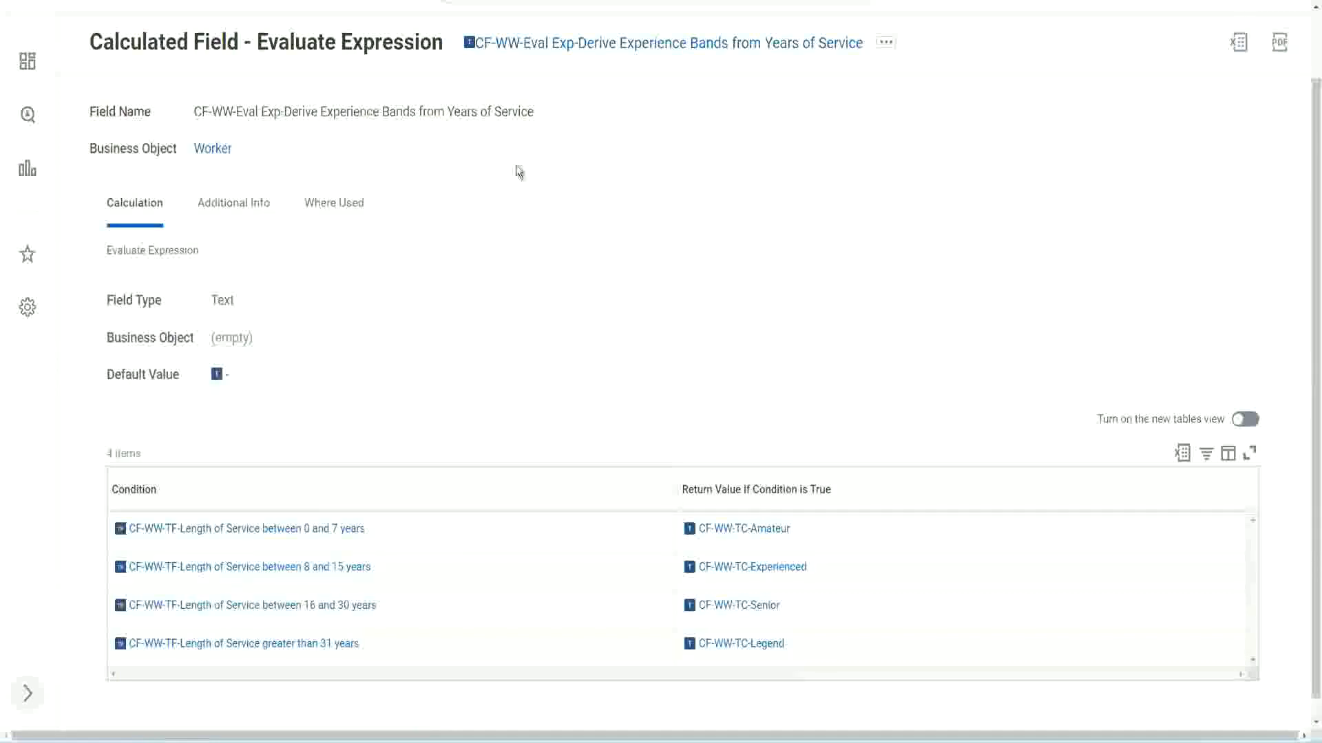
# Copy the name text of the calculated field CF-WW-Eval Exp-Derive Experience Bands from Years of Service.
pyautogui.rightClick(581, 50)
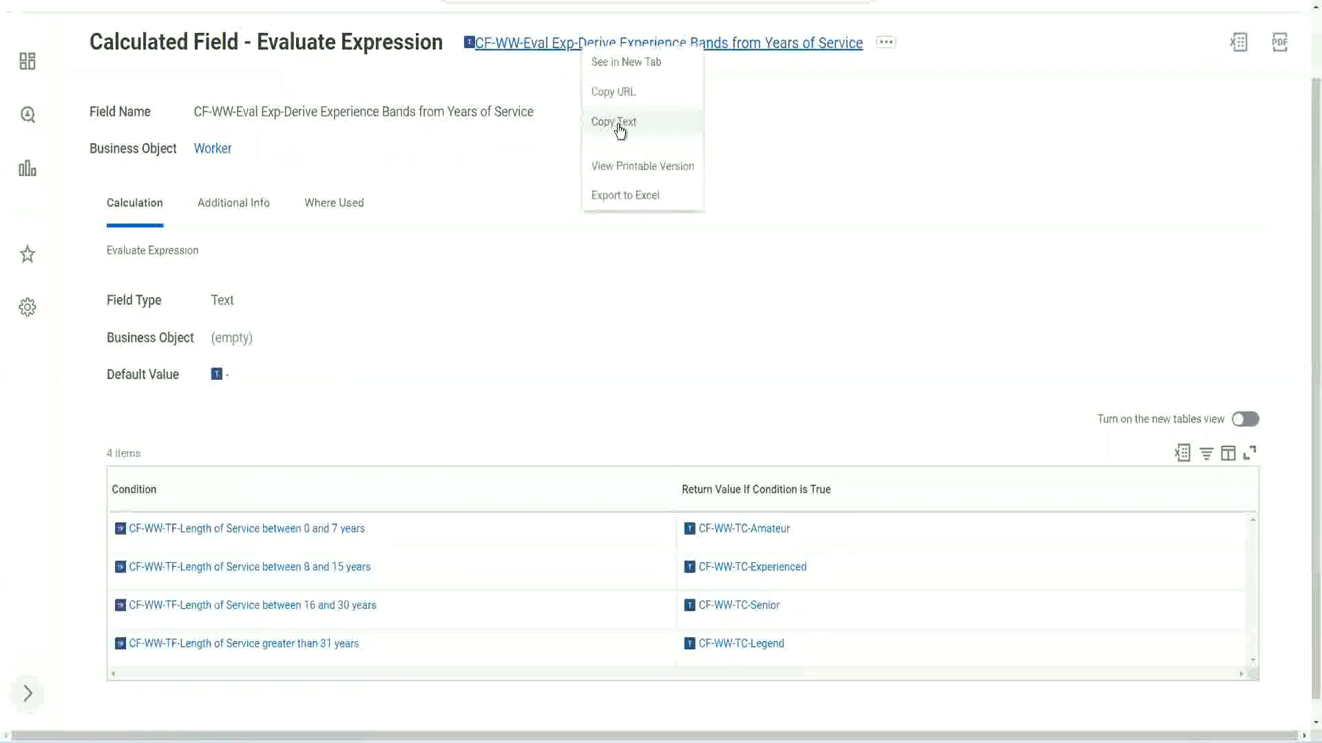
pyautogui.click(619, 129)
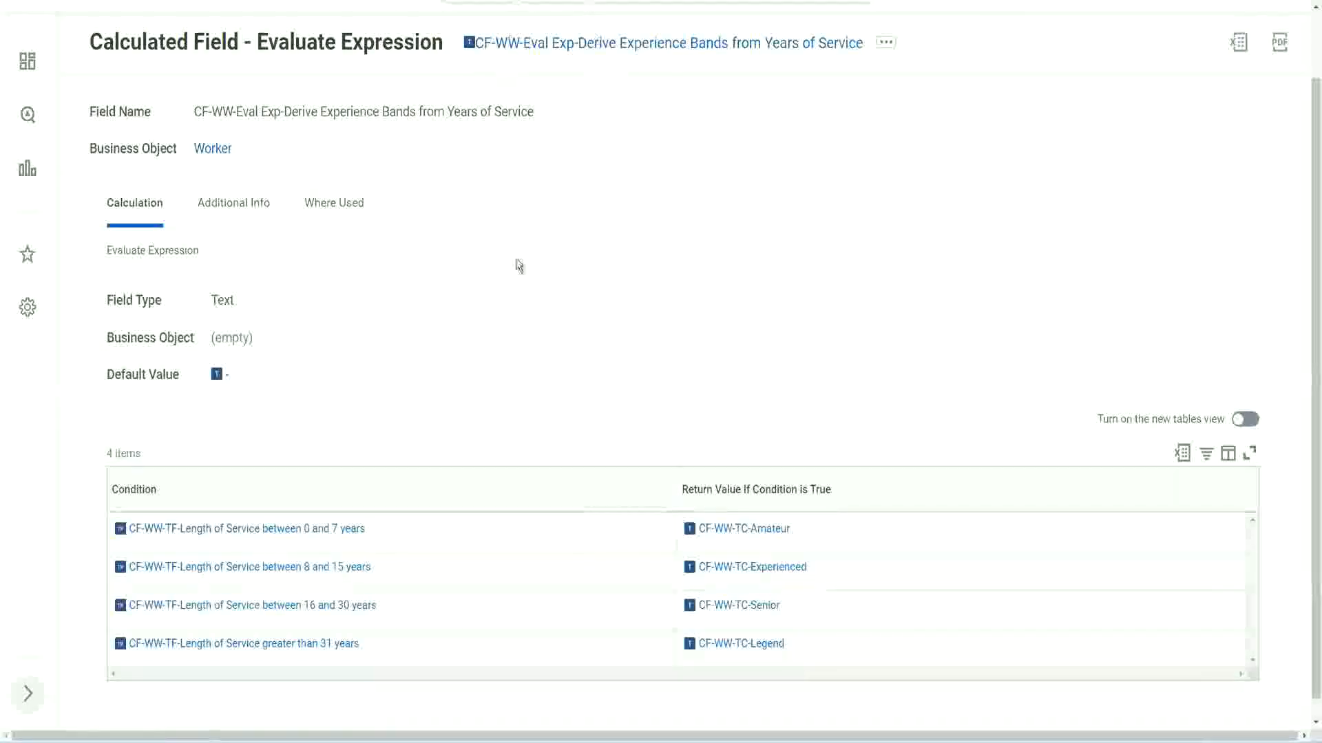
pyautogui.scroll(1, 515, 275)
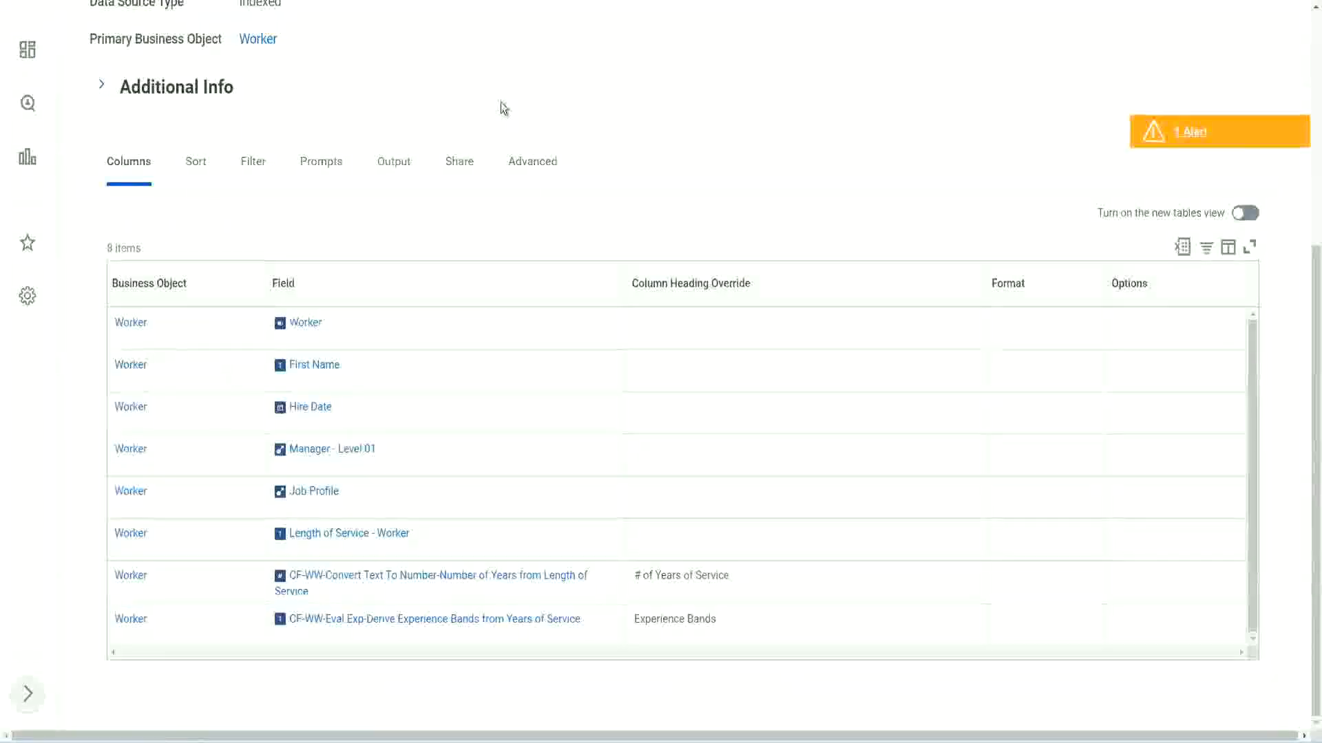
# Search for "create cal field" and start the Create Calculated Field task.
pyautogui.scroll(5, 523, 97)
pyautogui.click(537, 84)
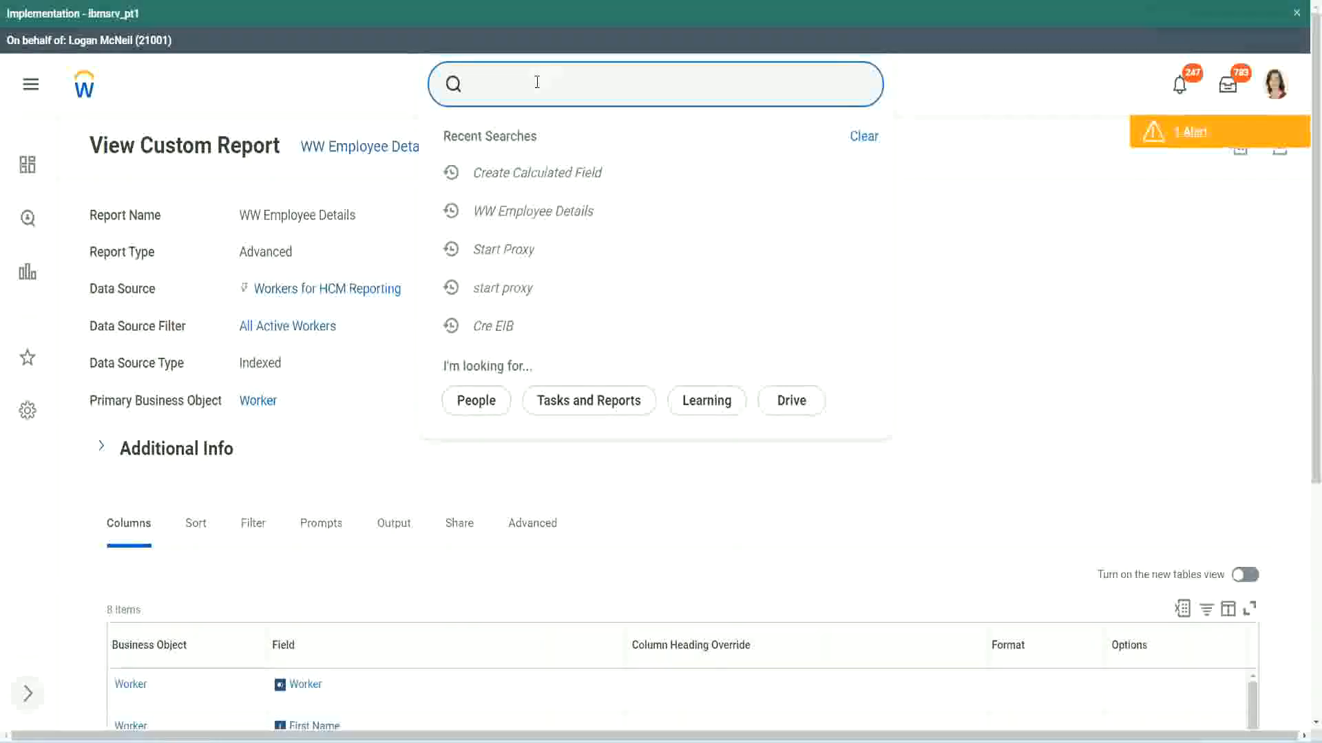
pyautogui.write('create cal field')
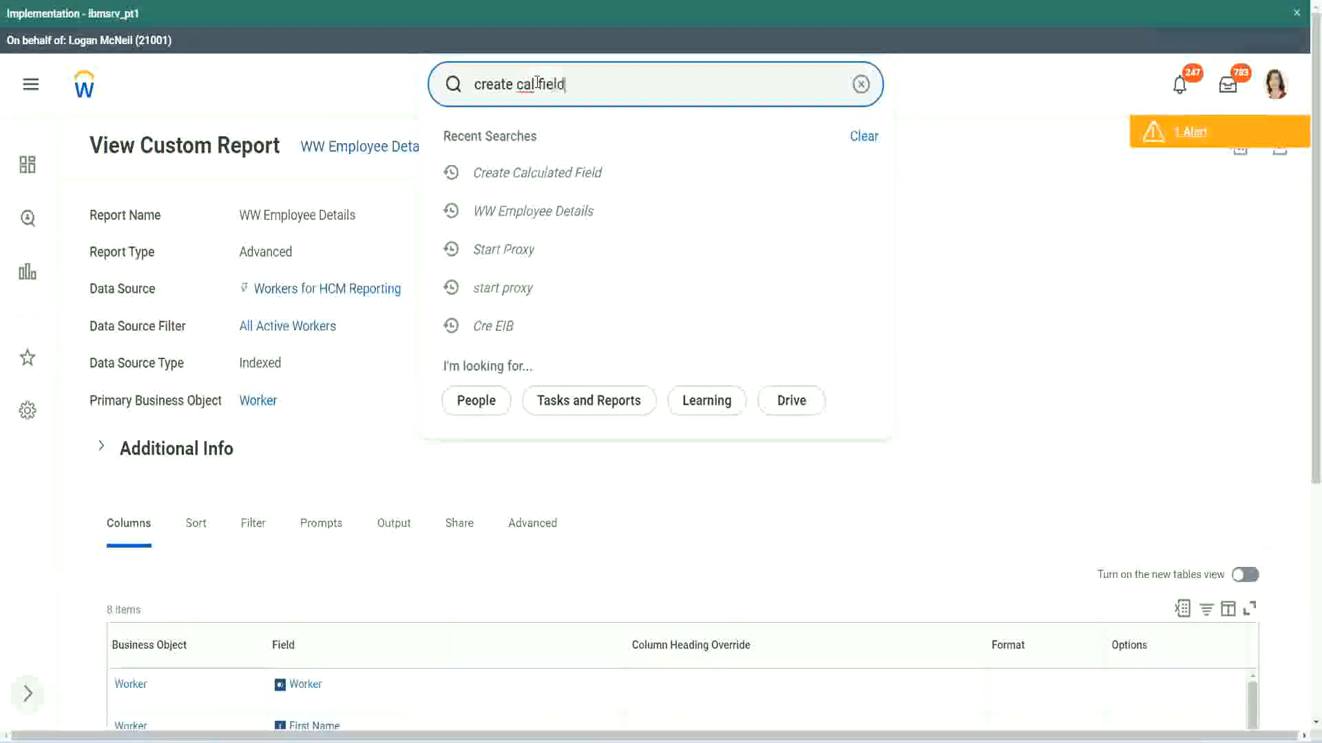
pyautogui.click(552, 141)
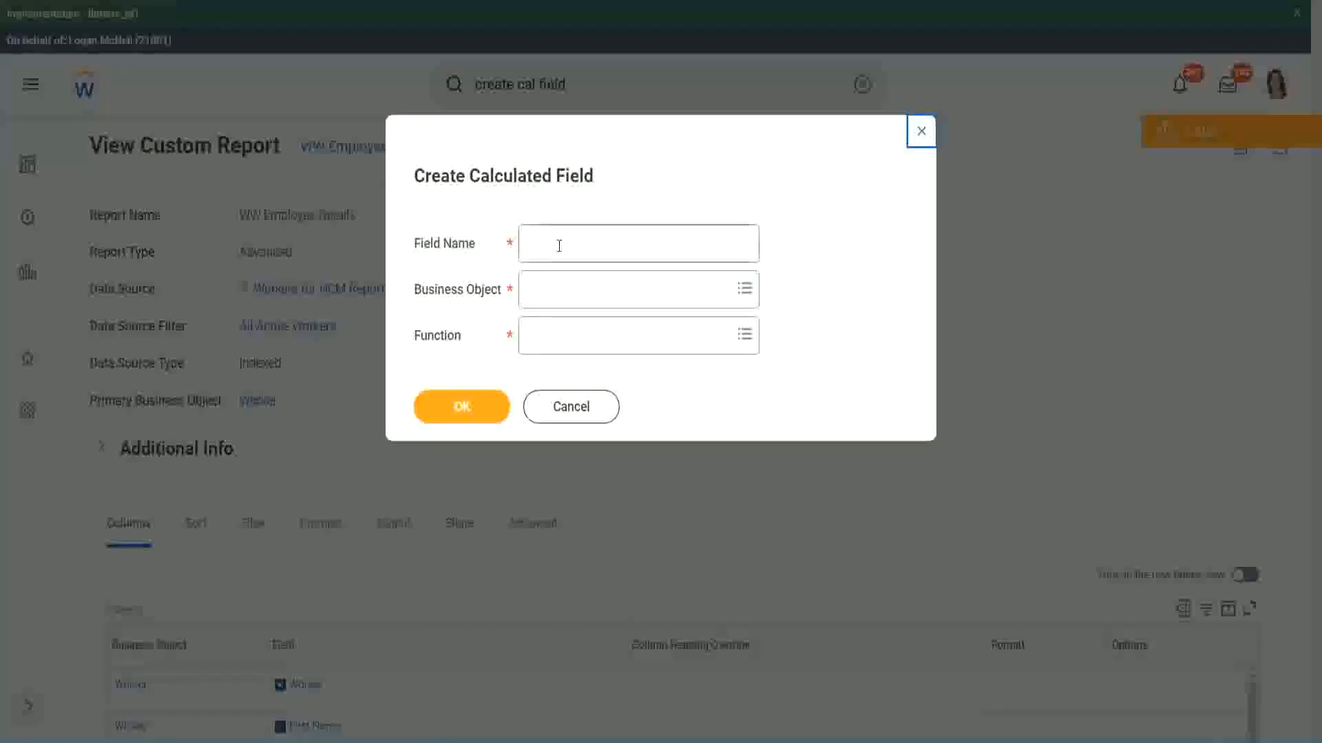
# Paste CF-WW-Eval Exp-Derive Experience Bands from Years of Service as the new calculated field's name.
pyautogui.click(559, 246)
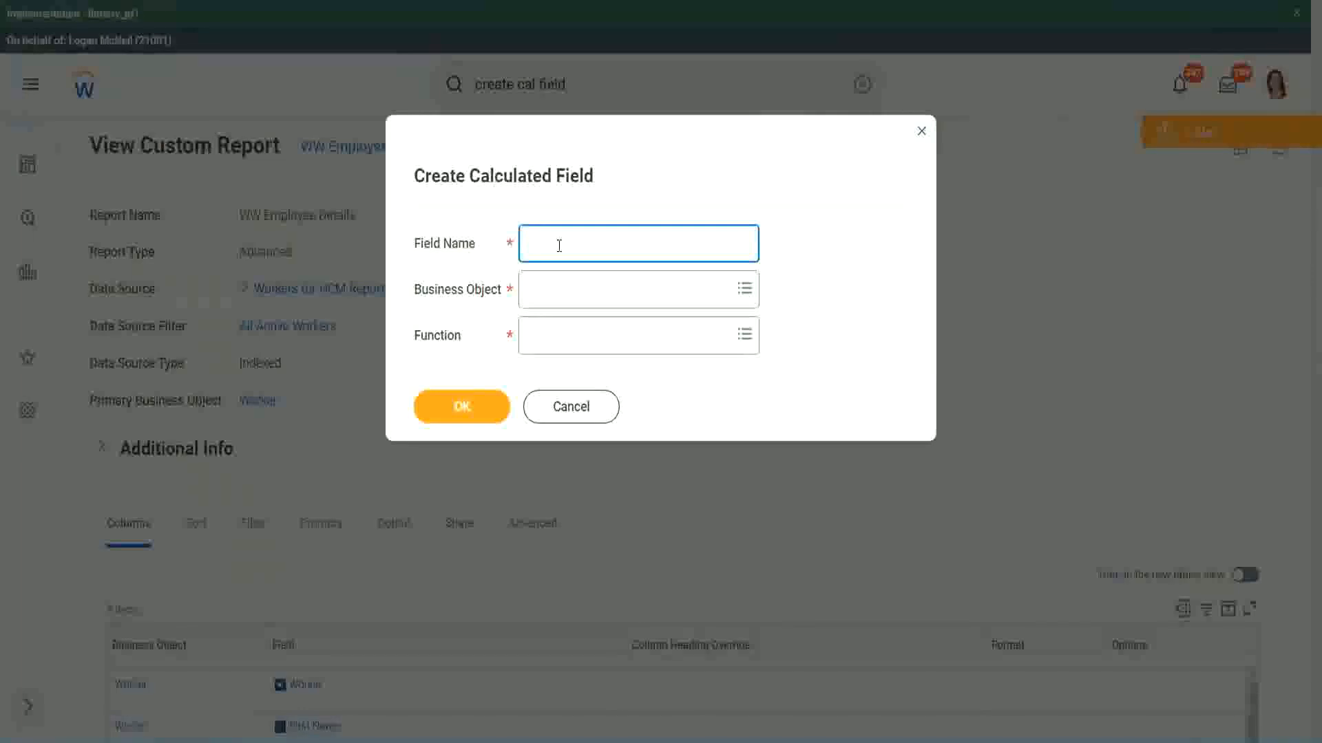
pyautogui.hotkey('ctrl', 'v')
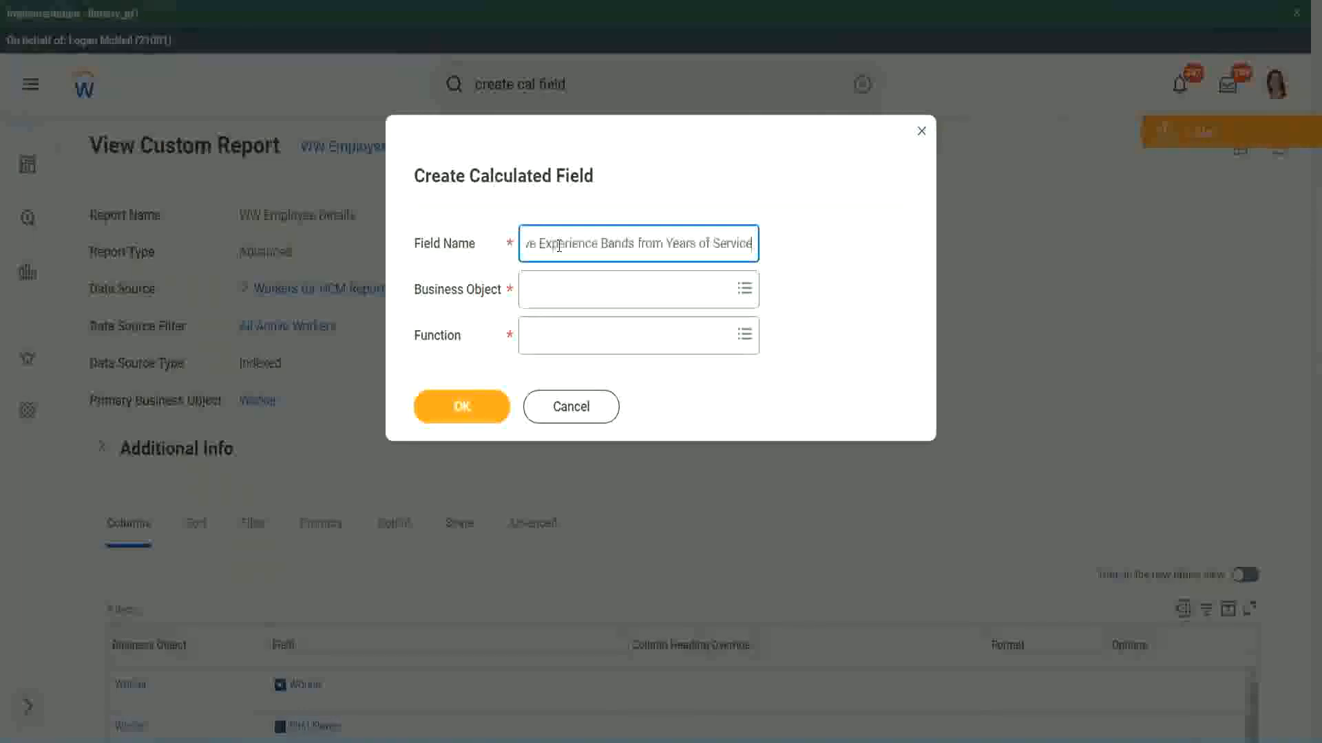
pyautogui.moveTo(594, 245); pyautogui.dragTo(487, 227)
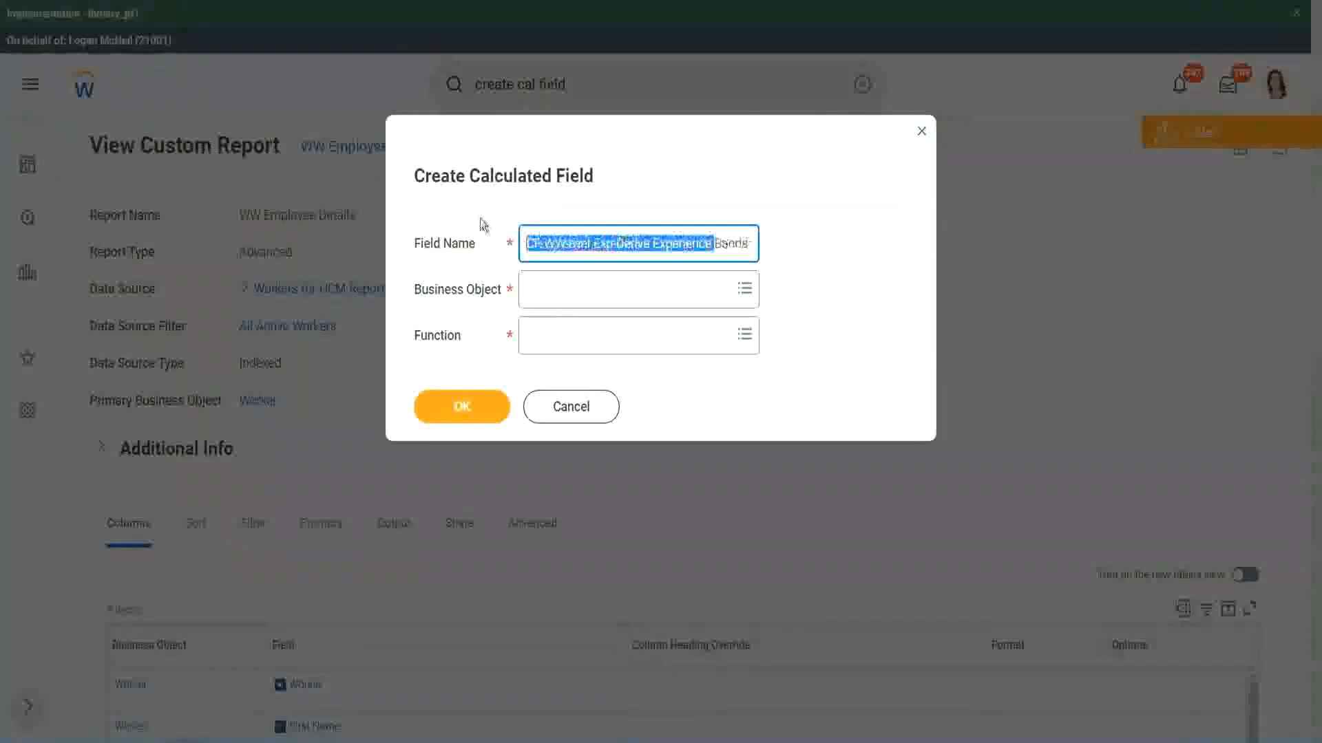
pyautogui.click(600, 246)
pyautogui.doubleClick(600, 245)
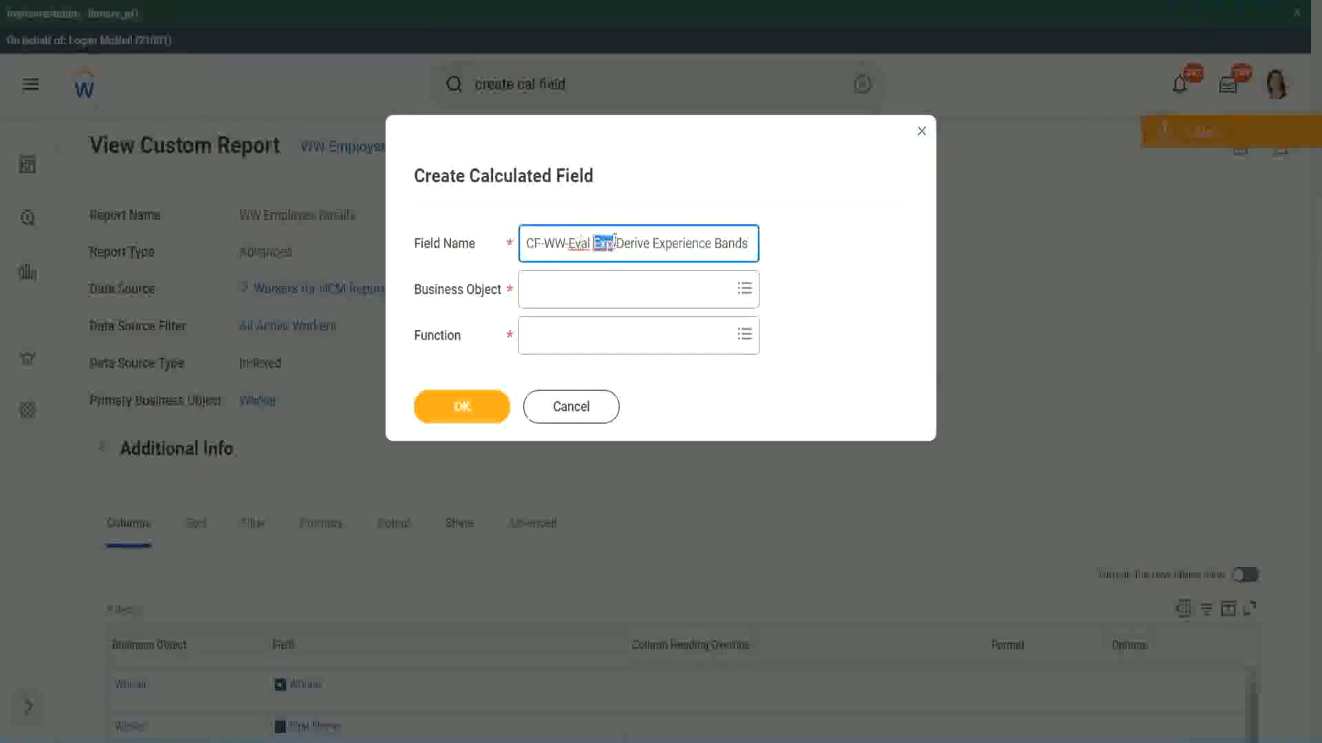
# Insert "Bands" after "Eval Exp" in the new calculated field's name.
pyautogui.click(612, 242)
pyautogui.write('bands')
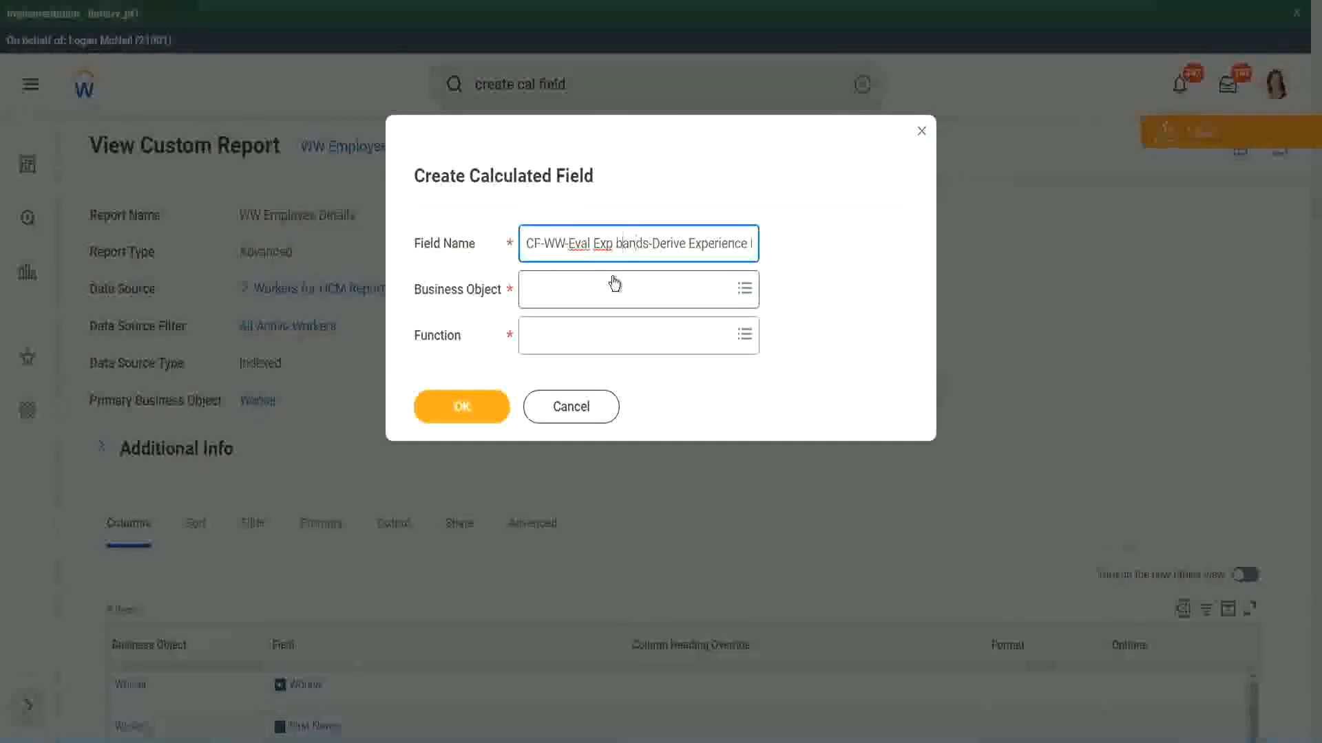
pyautogui.press('BackSpace')
pyautogui.write('B')
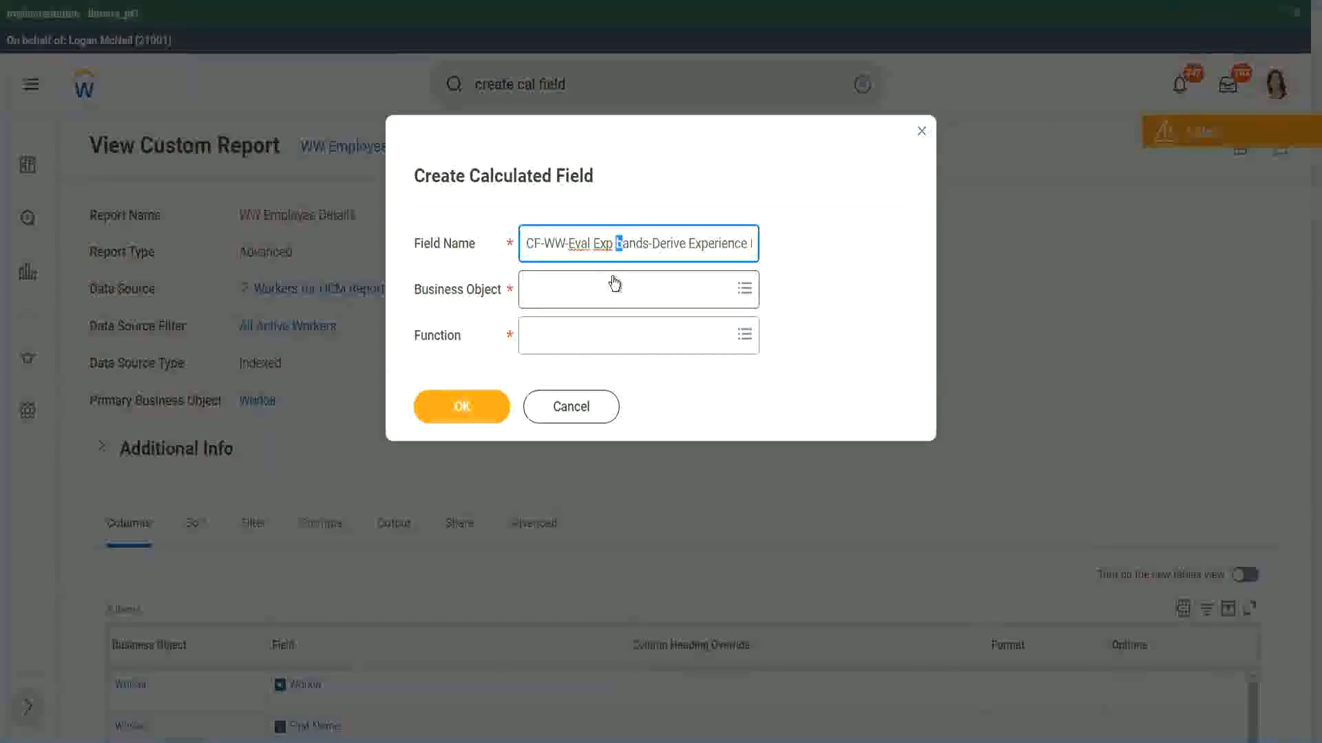
# Replace "Derive" with "Determine" in the new calculated field's name.
pyautogui.press('Right')
pyautogui.press('Right')
pyautogui.press('Right')
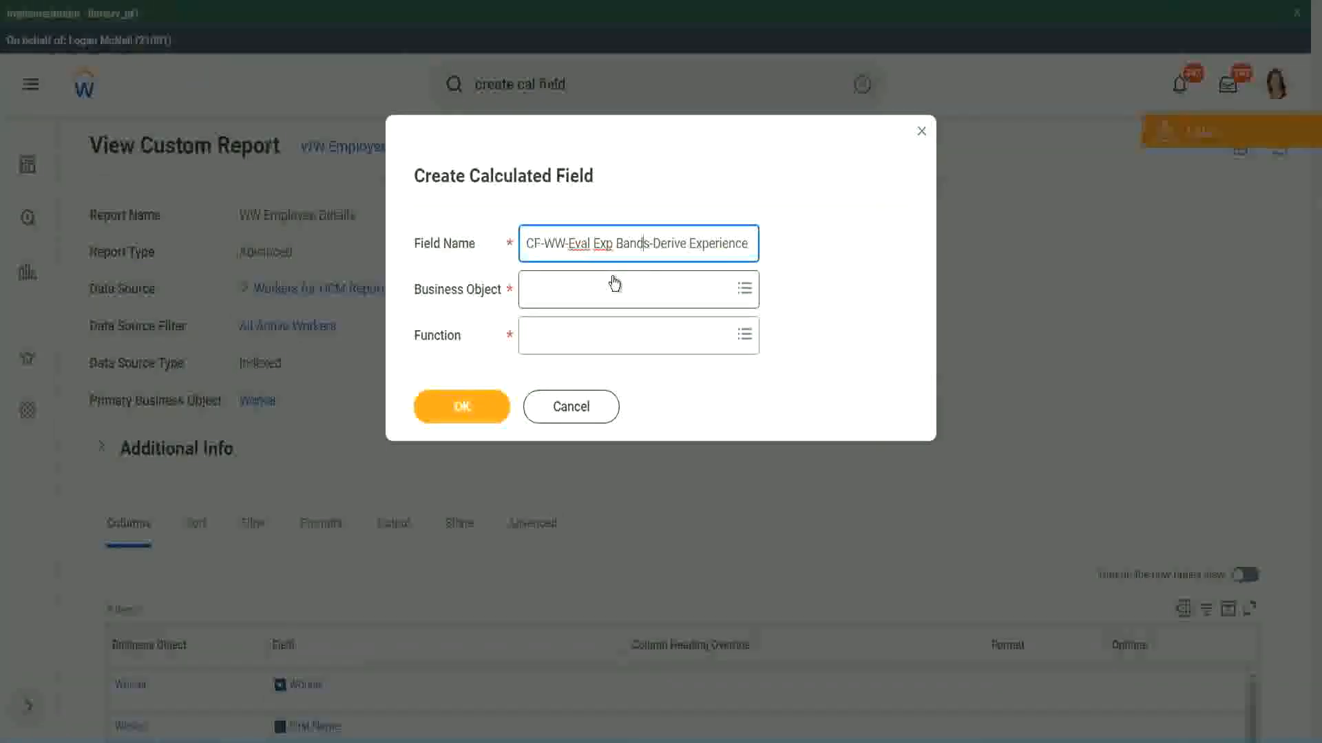
pyautogui.press('Right')
pyautogui.press('Right')
pyautogui.press('Right')
pyautogui.press('Right')
pyautogui.press('Right')
pyautogui.press('Right')
pyautogui.press('Right')
pyautogui.press('Right')
pyautogui.press('Right')
pyautogui.press('Right')
pyautogui.press('Right')
pyautogui.press('Right')
pyautogui.press('Right')
pyautogui.press('Right')
pyautogui.press('Right')
pyautogui.press('Right')
pyautogui.press('Right')
pyautogui.press('Right')
pyautogui.press('Right')
pyautogui.press('Right')
pyautogui.press('Right')
pyautogui.press('Right')
pyautogui.press('Right')
pyautogui.press('Right')
pyautogui.press('Right')
pyautogui.press('Right')
pyautogui.press('Right')
pyautogui.press('Right')
pyautogui.press('Right')
pyautogui.press('Right')
pyautogui.press('Right')
pyautogui.press('Right')
pyautogui.press('Right')
pyautogui.press('Right')
pyautogui.press('Right')
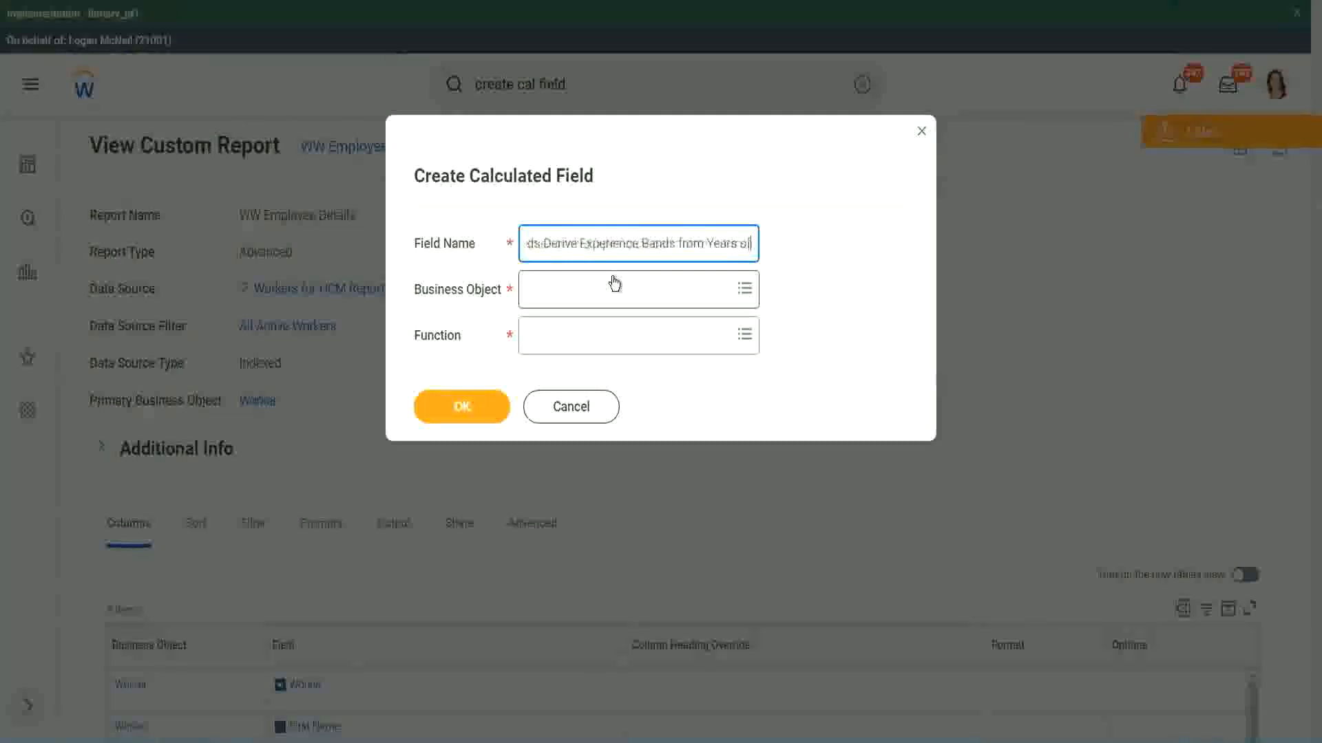
pyautogui.press('Left')
pyautogui.press('Left')
pyautogui.press('Left')
pyautogui.press('Left')
pyautogui.press('Left')
pyautogui.press('Left')
pyautogui.press('Left')
pyautogui.press('Left')
pyautogui.press('Left')
pyautogui.press('Left')
pyautogui.press('Left')
pyautogui.press('Left')
pyautogui.press('Left')
pyautogui.press('Left')
pyautogui.press('Left')
pyautogui.press('Left')
pyautogui.press('Left')
pyautogui.press('Left')
pyautogui.press('Left')
pyautogui.press('Left')
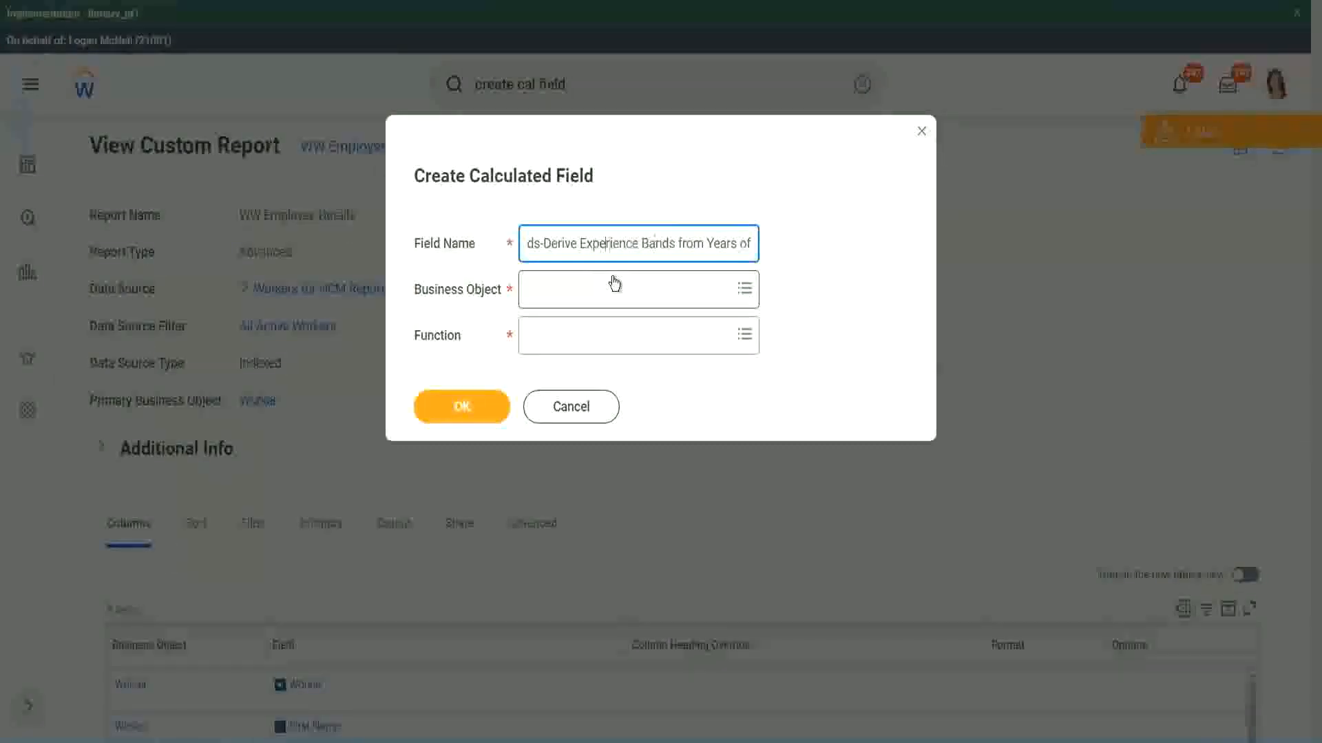
pyautogui.press('Left')
pyautogui.press('Left')
pyautogui.hotkey('shift', 'Left')
pyautogui.hotkey('shift', 'Left')
pyautogui.hotkey('shift', 'Left')
pyautogui.hotkey('shift', 'Left')
pyautogui.hotkey('shift', 'Left')
pyautogui.hotkey('shift', 'Left')
pyautogui.write('Determine')
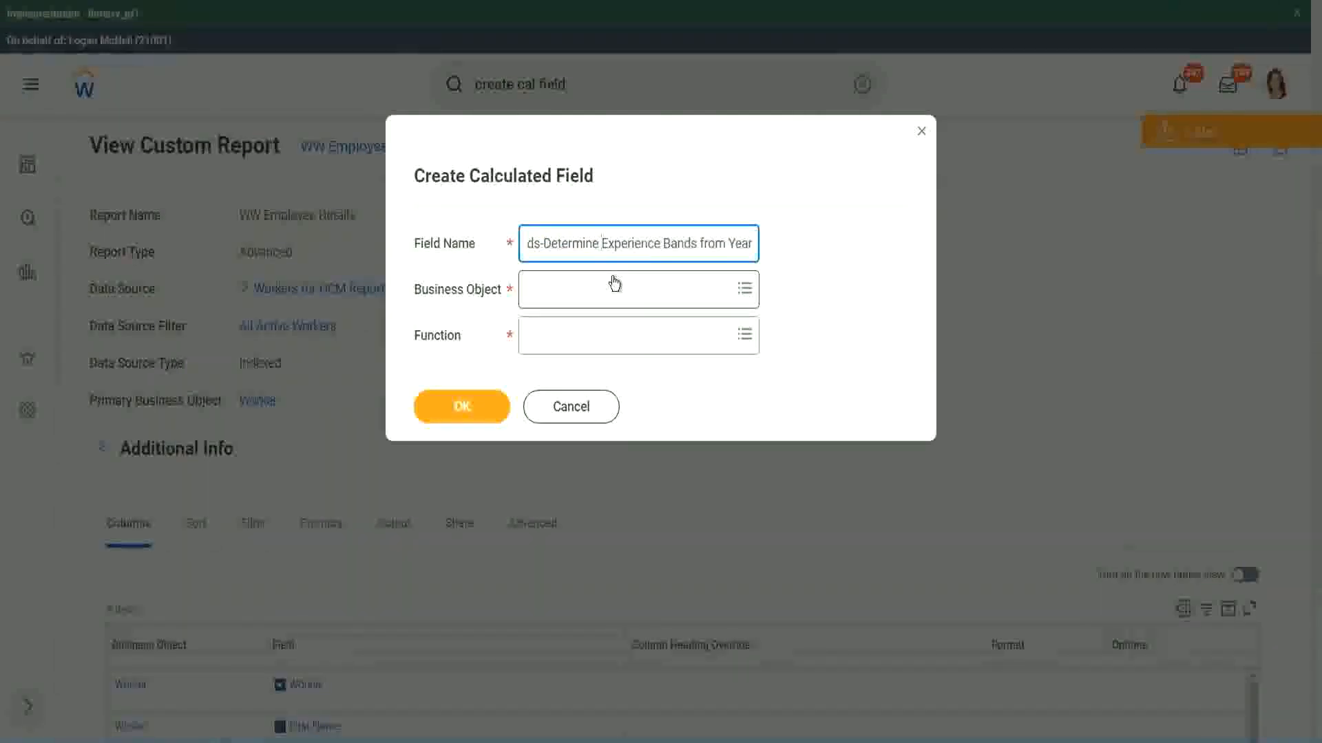
pyautogui.press('End')
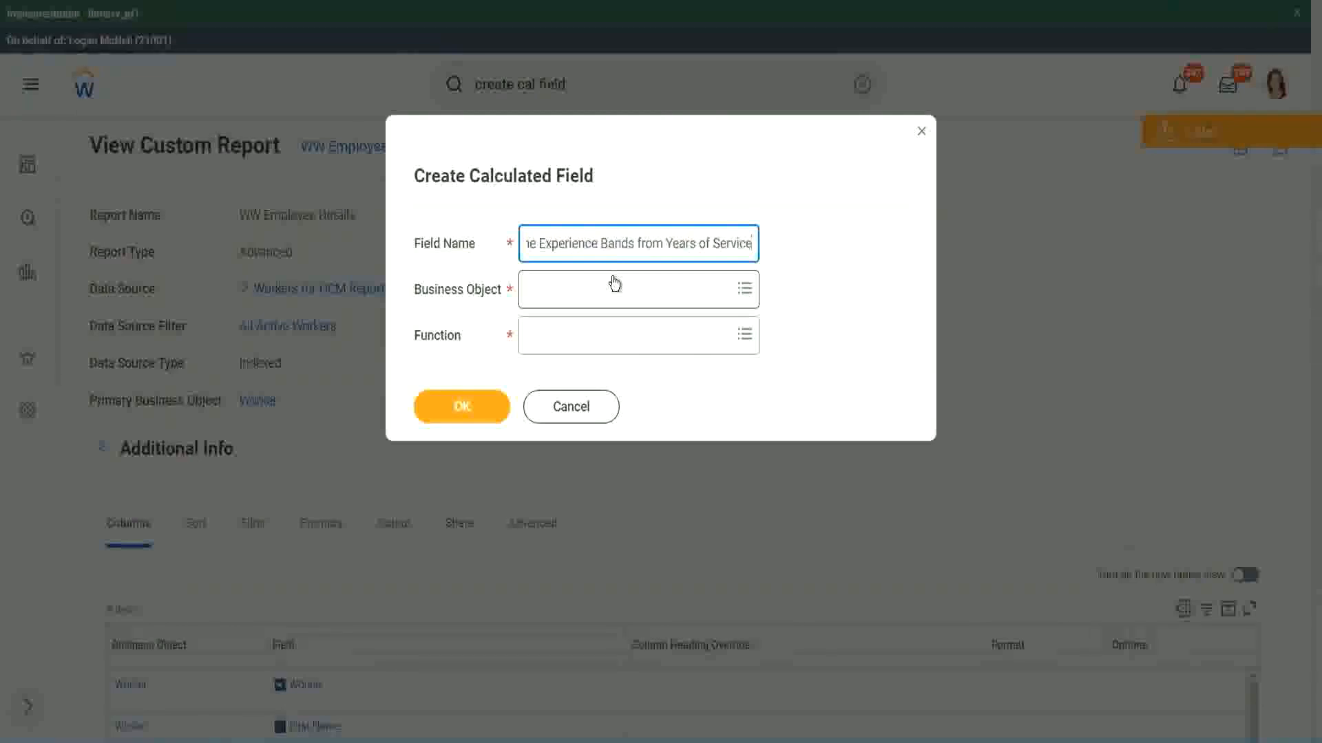
# Set the calculated field's business object to Worker.
pyautogui.click(589, 298)
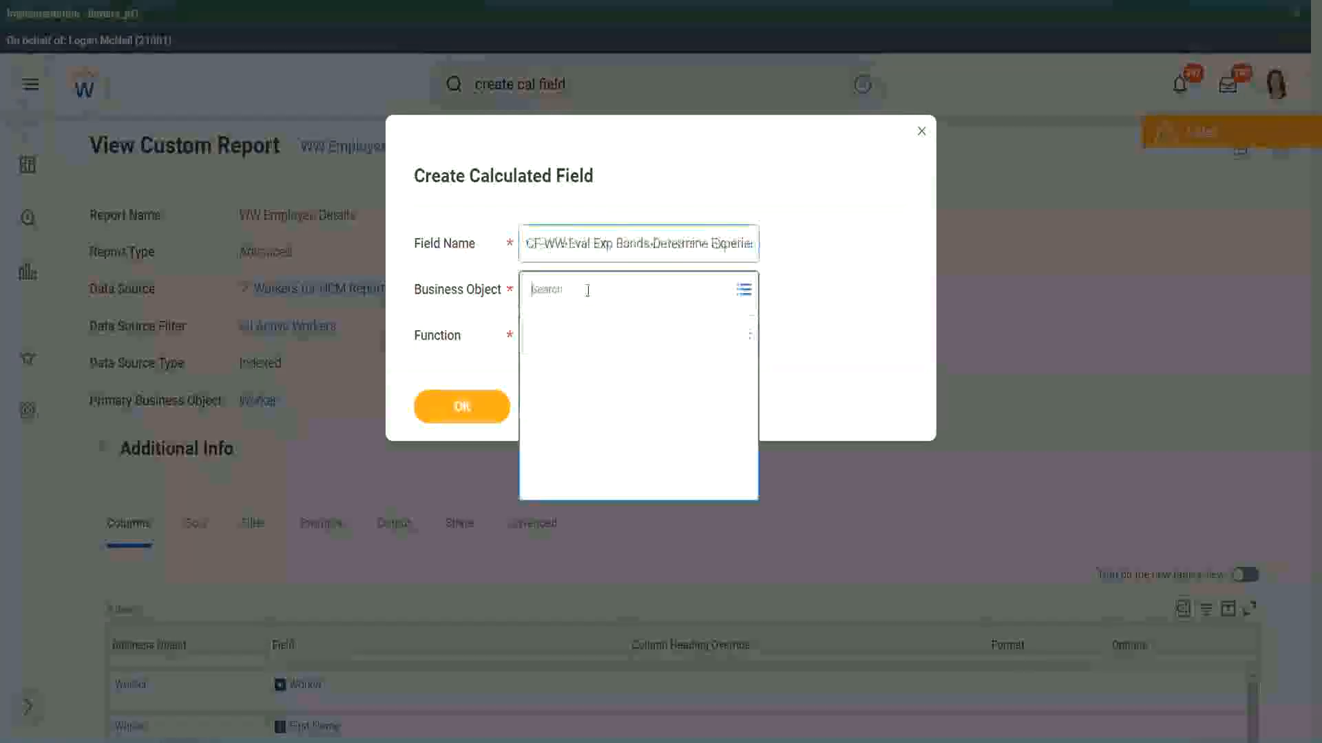
pyautogui.write('work')
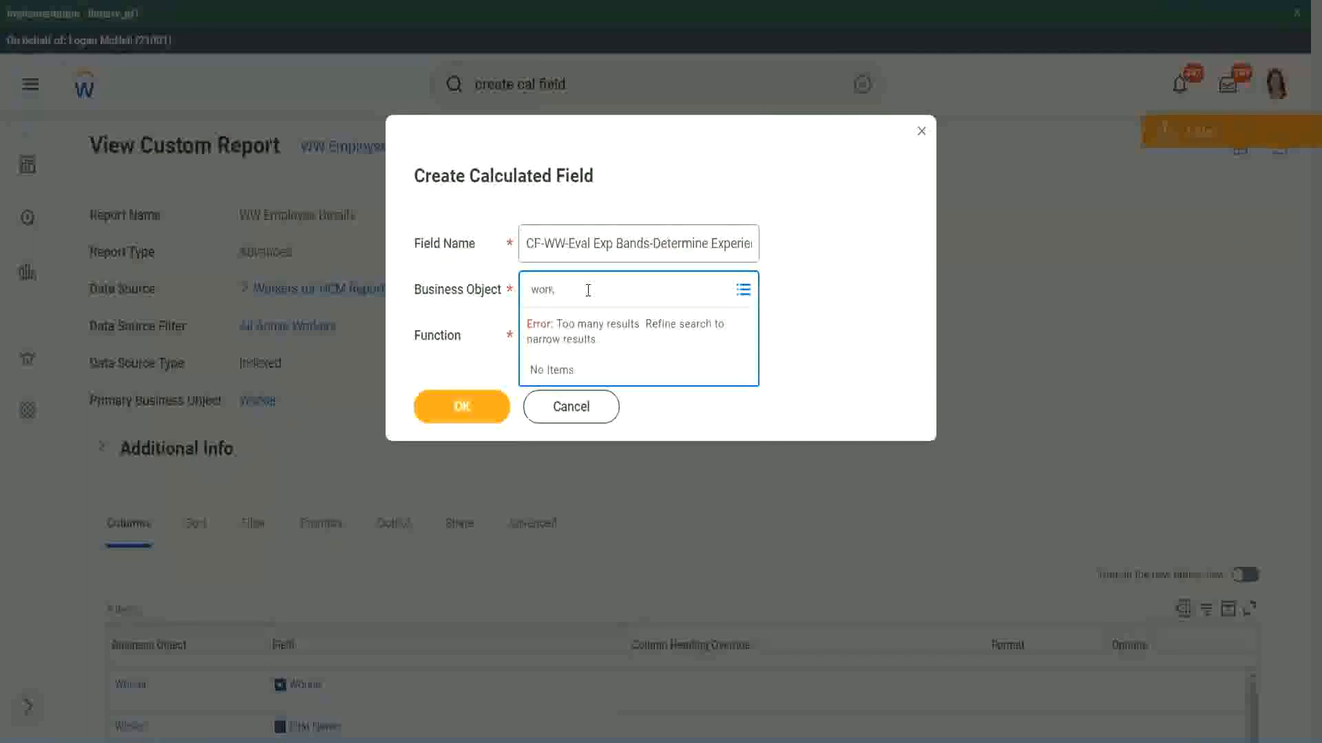
pyautogui.write('er')
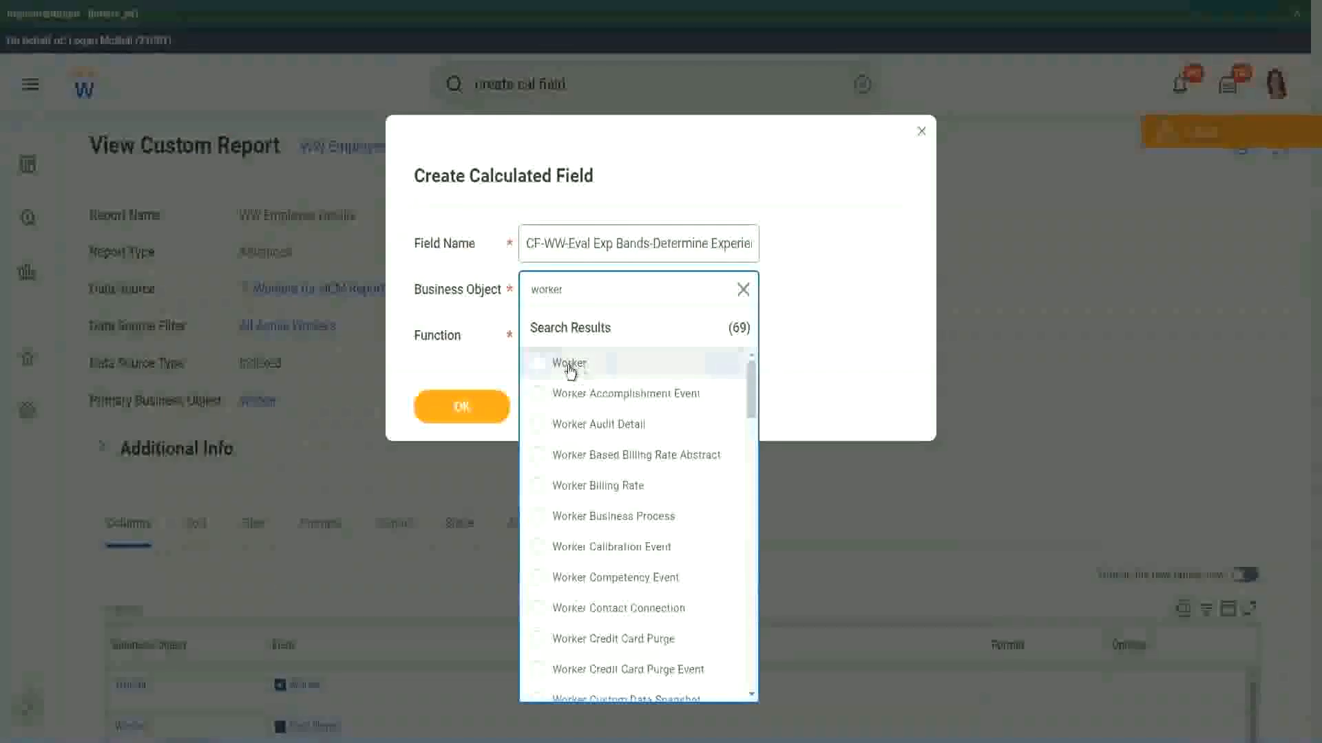
pyautogui.click(554, 363)
# Search the functions for "eval exp" and choose Evaluate Expression Band.
pyautogui.click(559, 333)
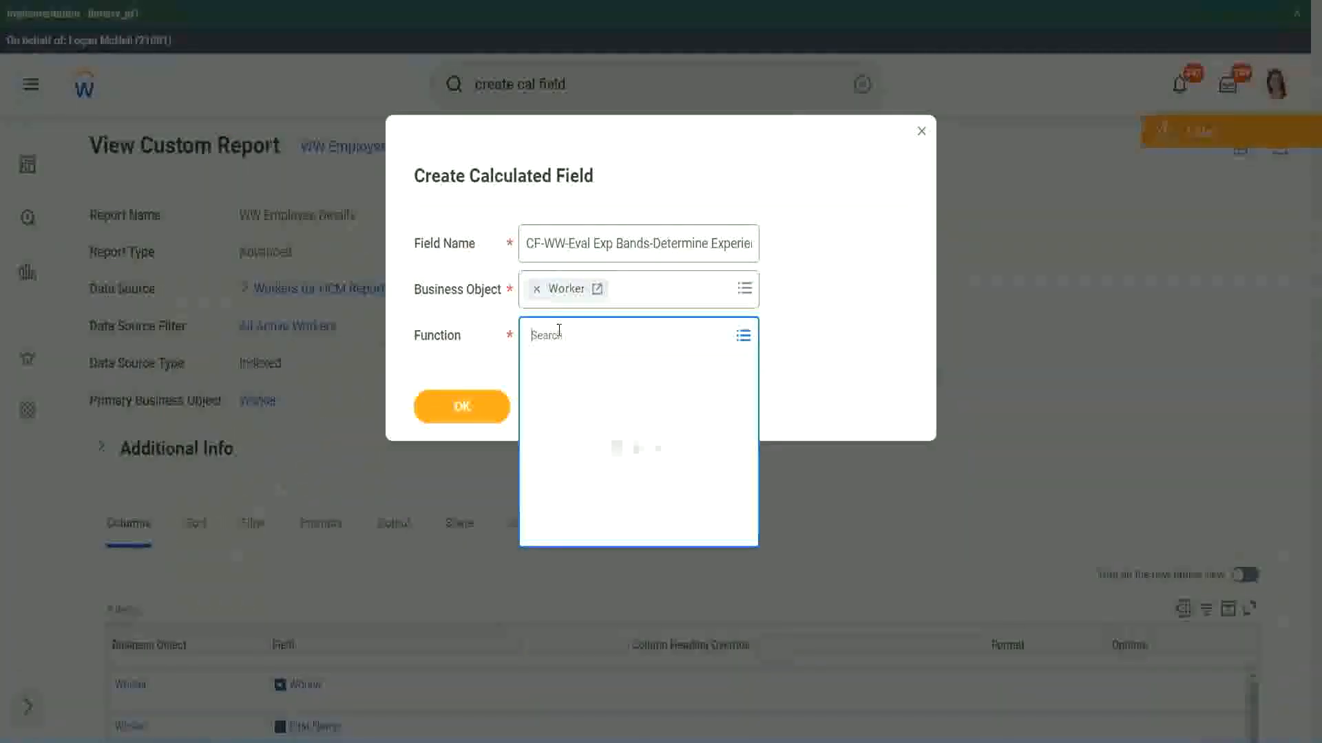
pyautogui.write('eval ex')
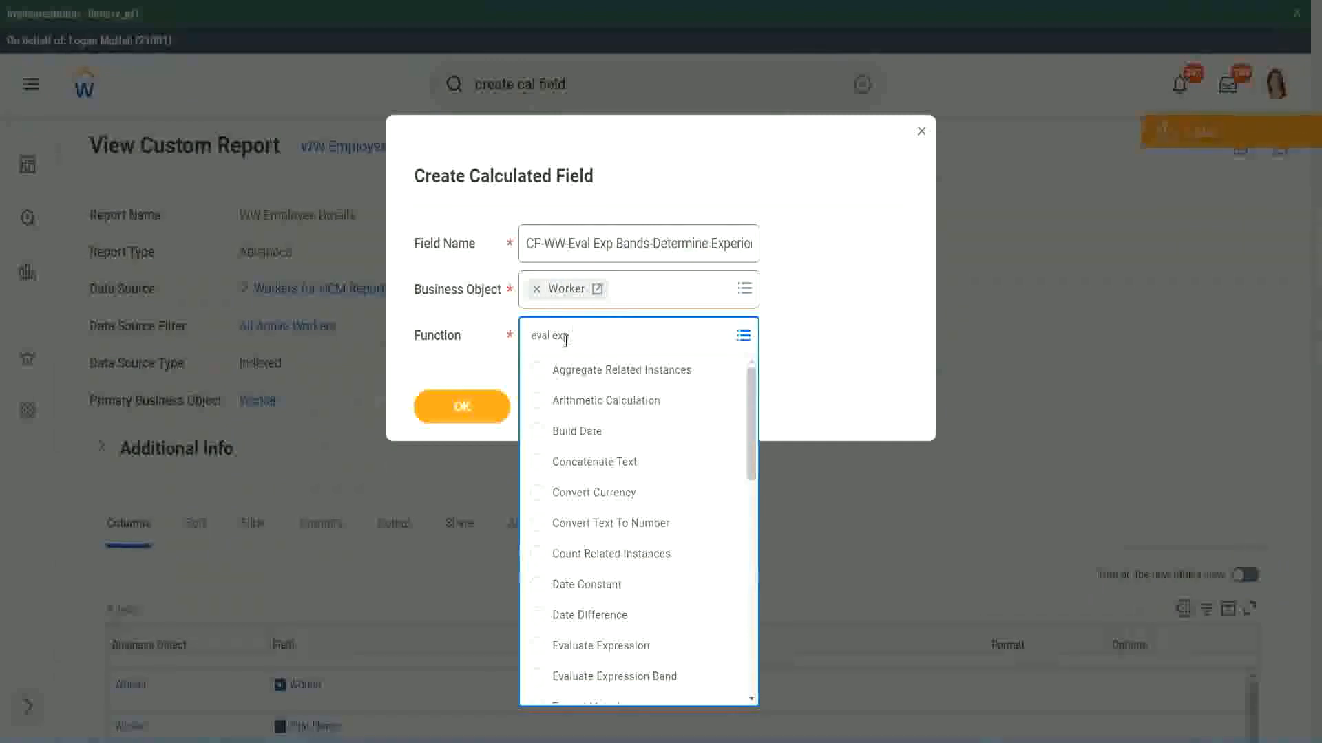
pyautogui.write('p')
pyautogui.press('Return')
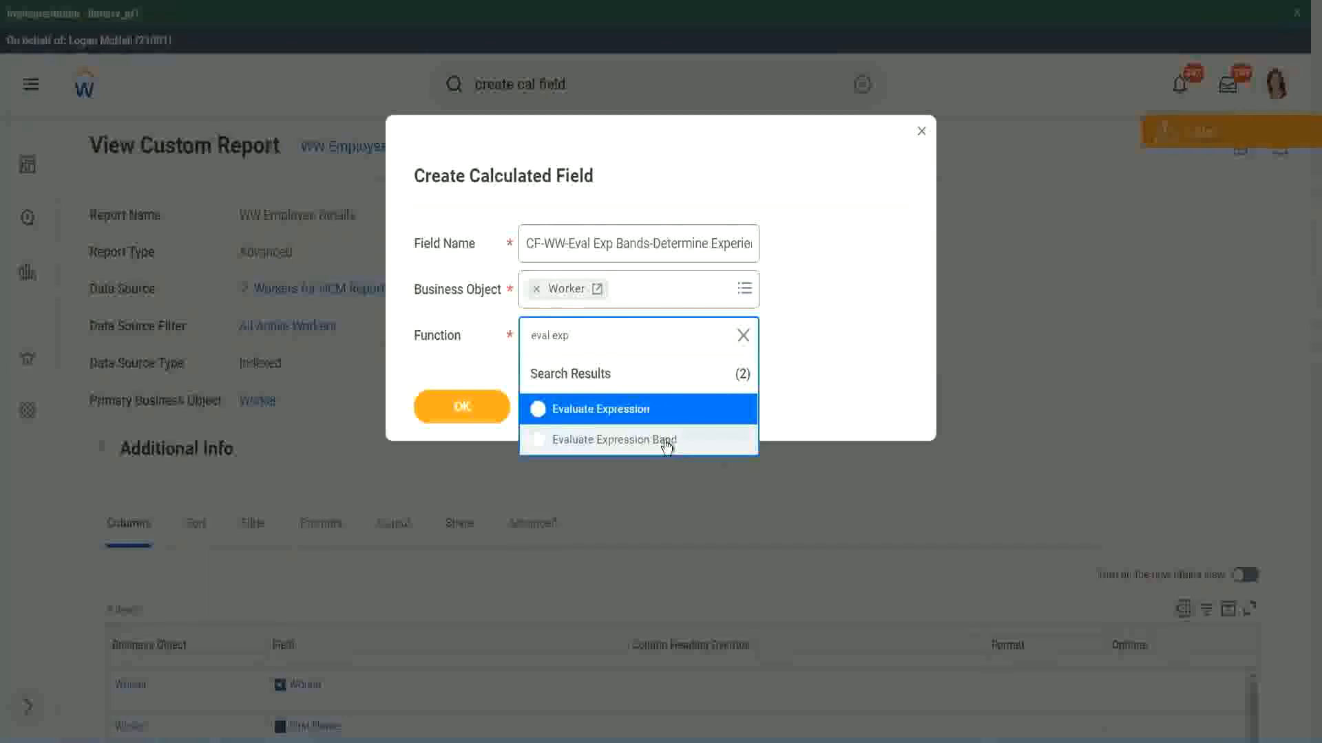
pyautogui.click(667, 447)
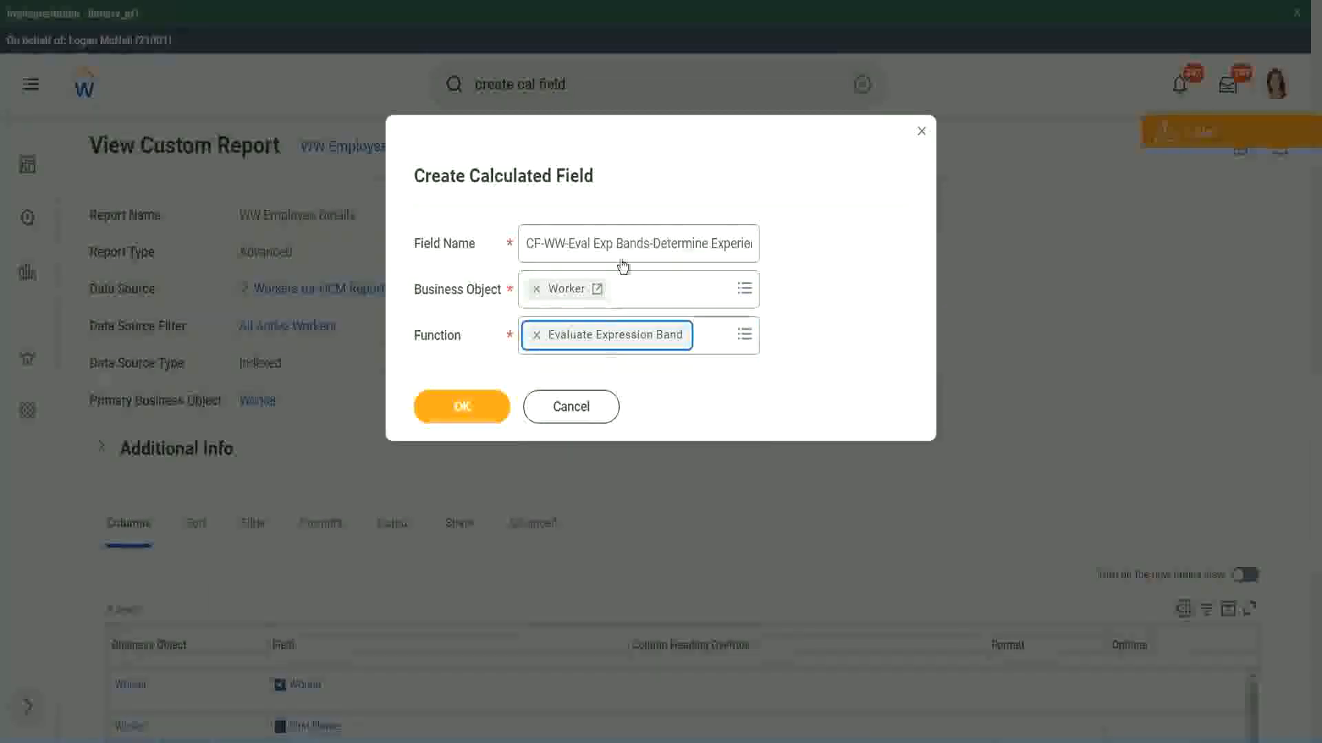
# Shorten "Bands" after "Eval Exp" to "Band" in the field name and confirm the creation dialog.
pyautogui.click(648, 241)
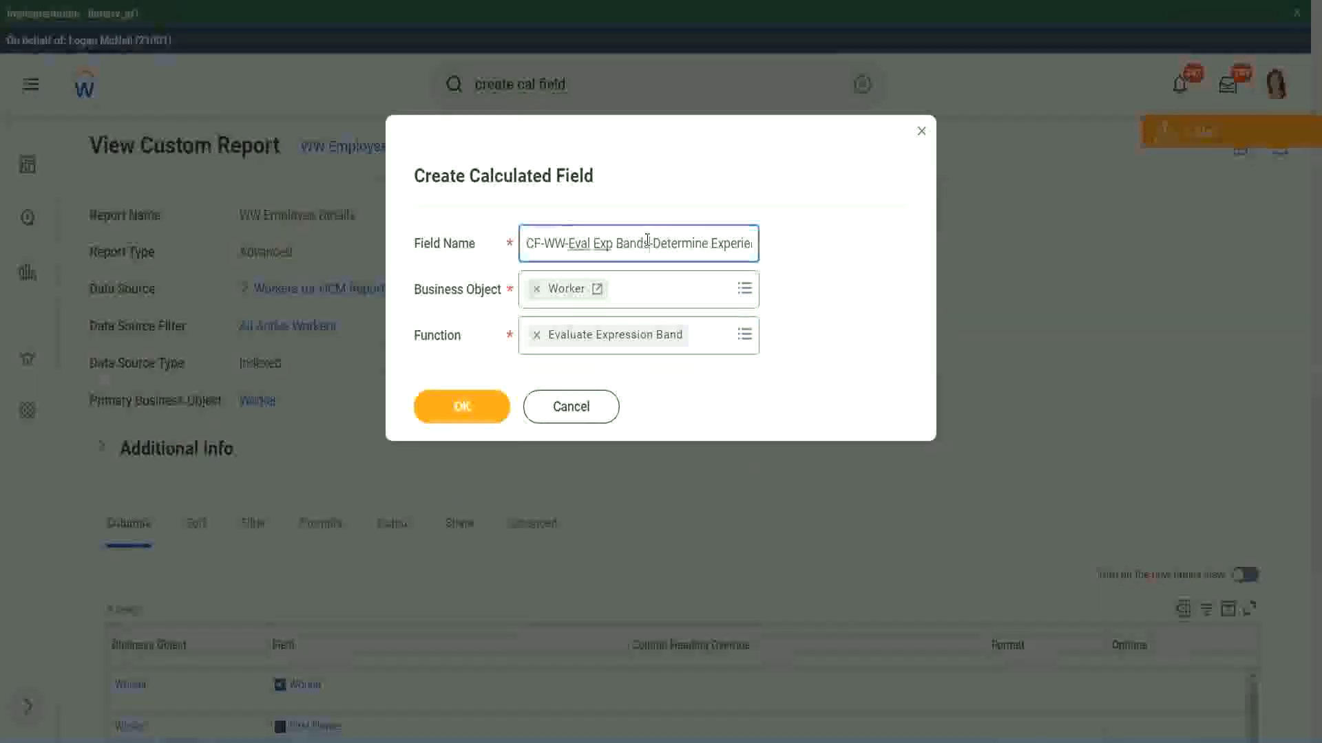
pyautogui.press('BackSpace')
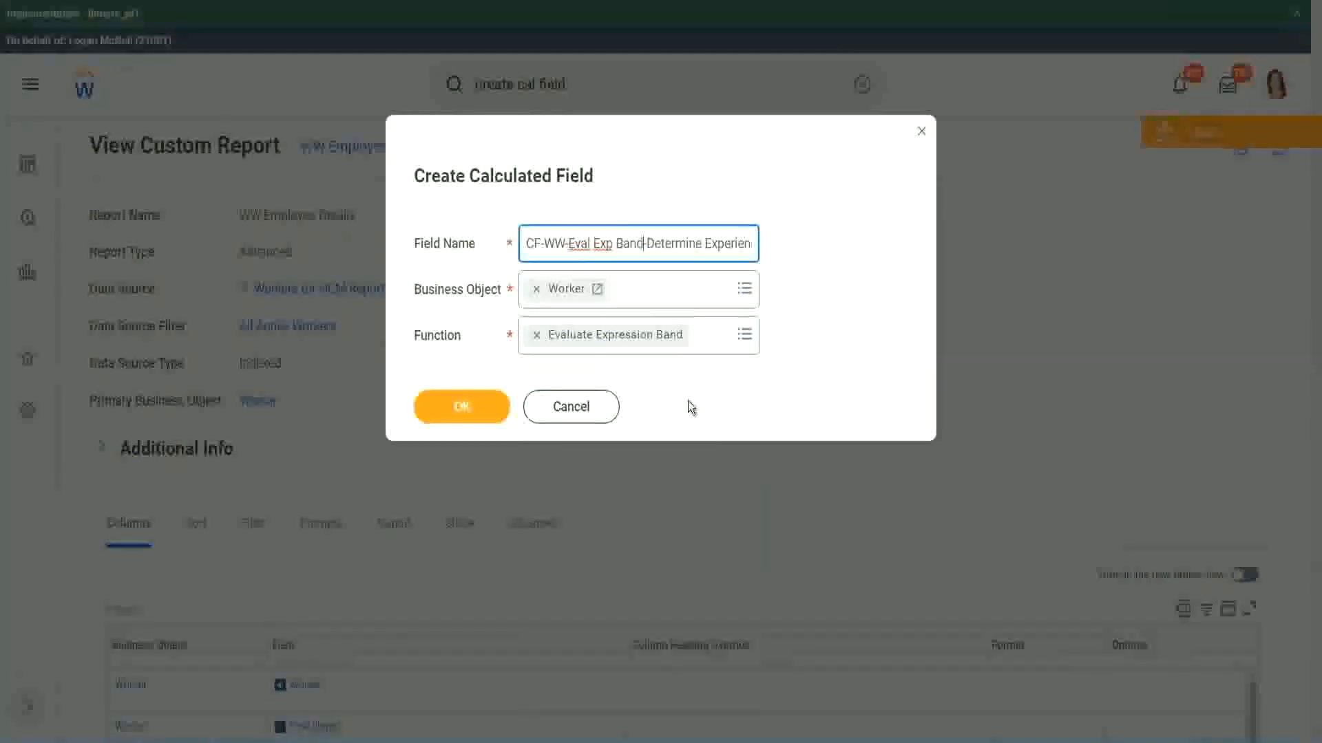
pyautogui.click(467, 409)
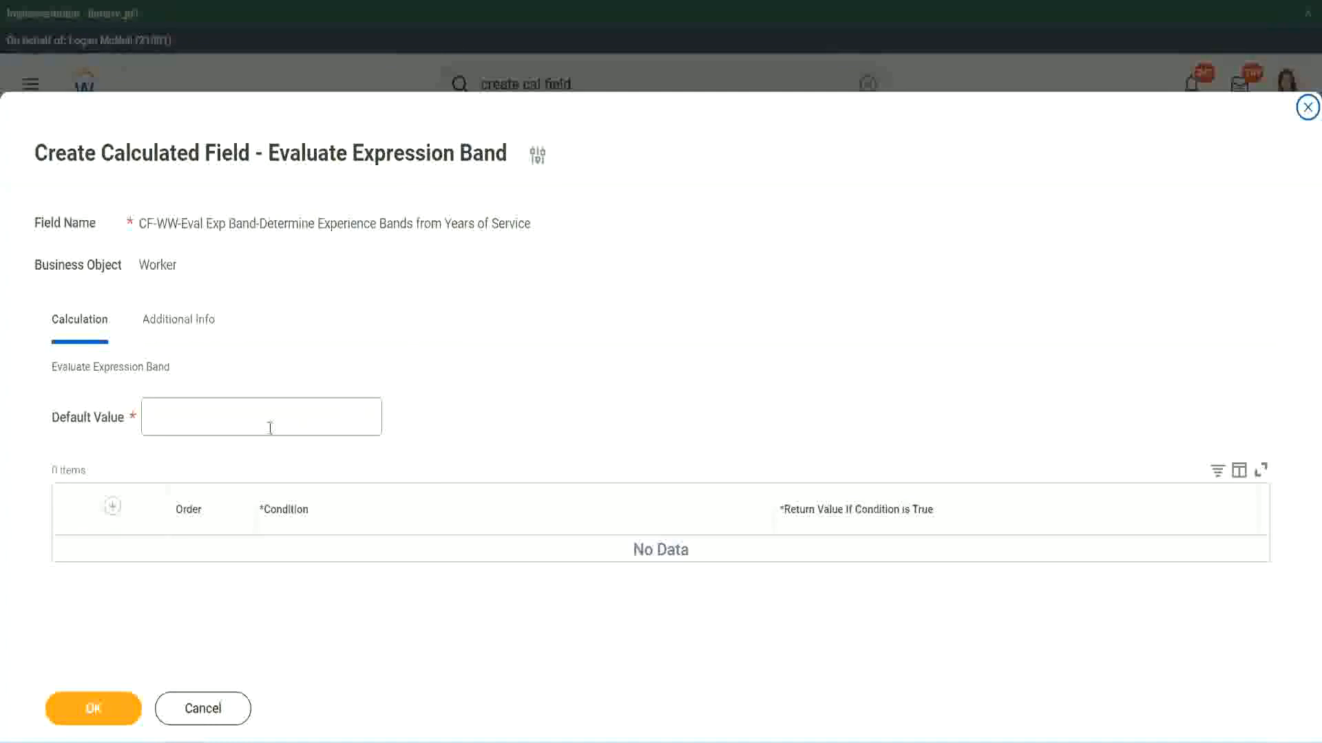
# Set the default value to "-" and add a first condition row.
pyautogui.click(192, 425)
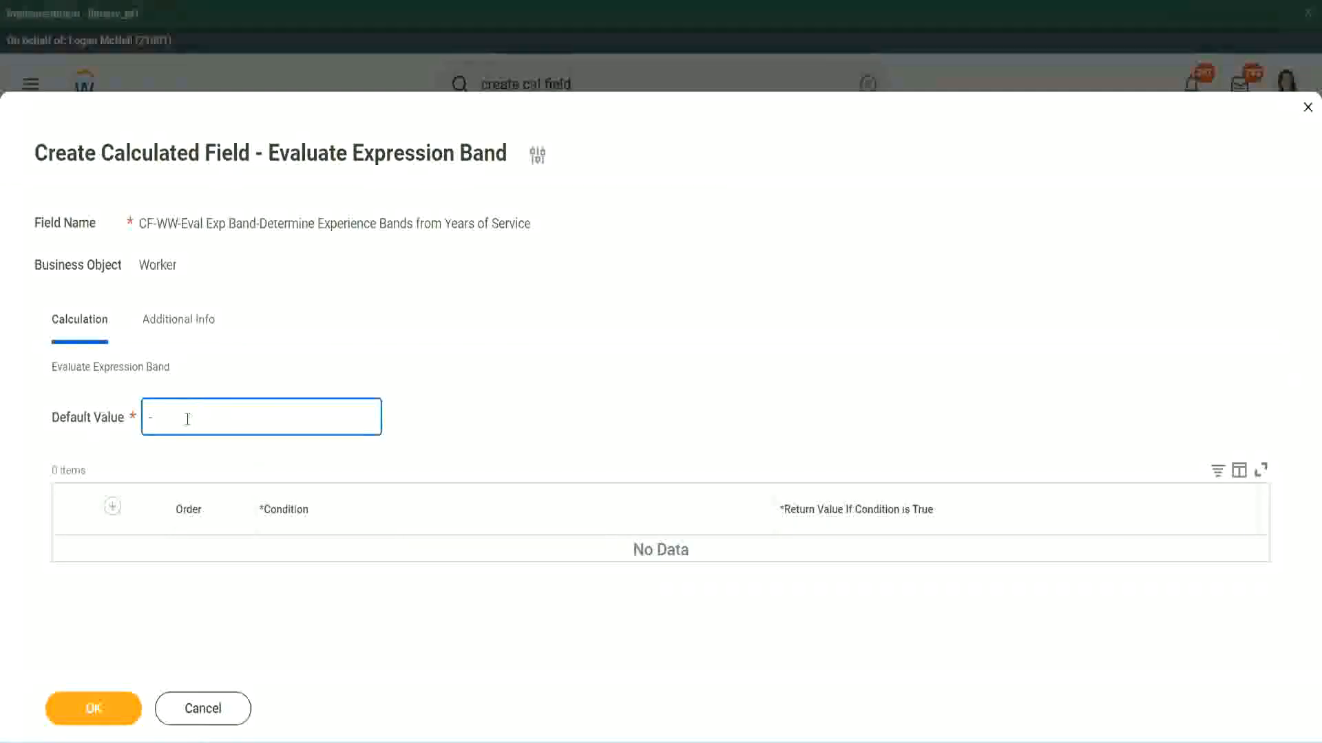
pyautogui.click(112, 507)
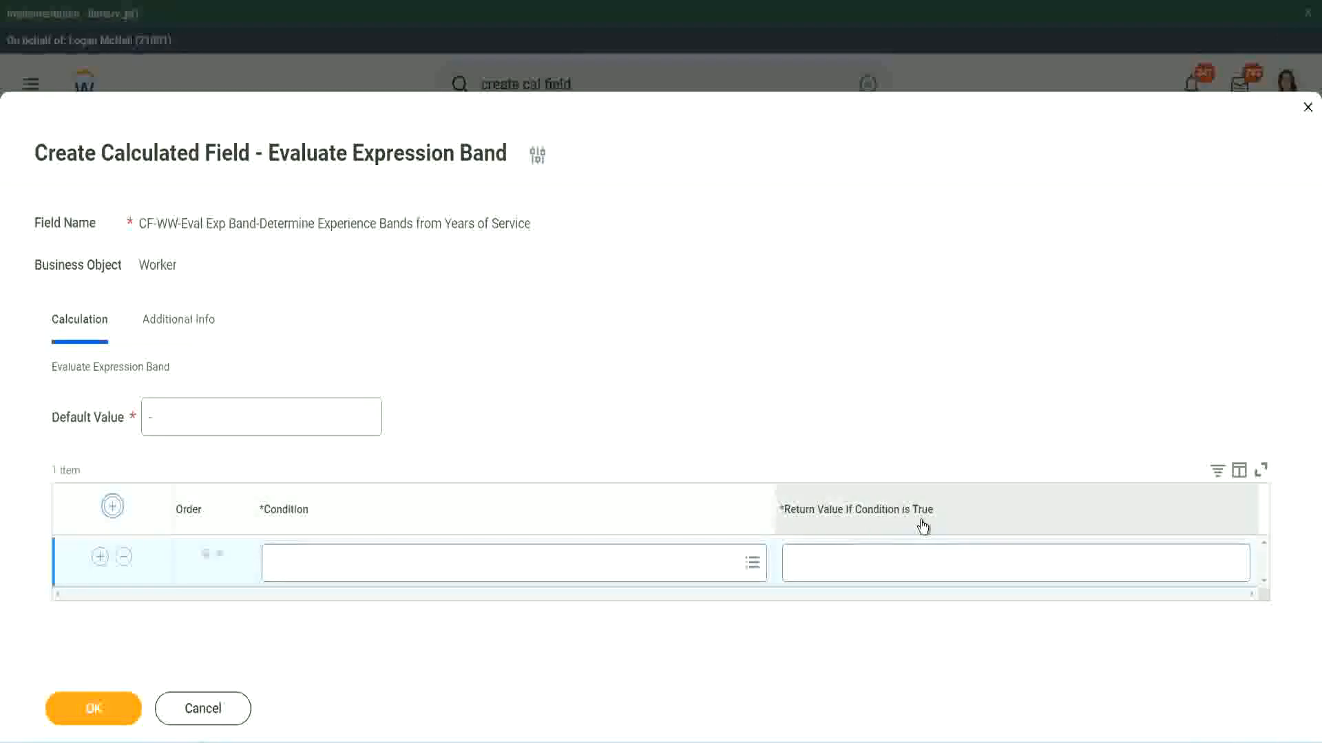
pyautogui.click(860, 561)
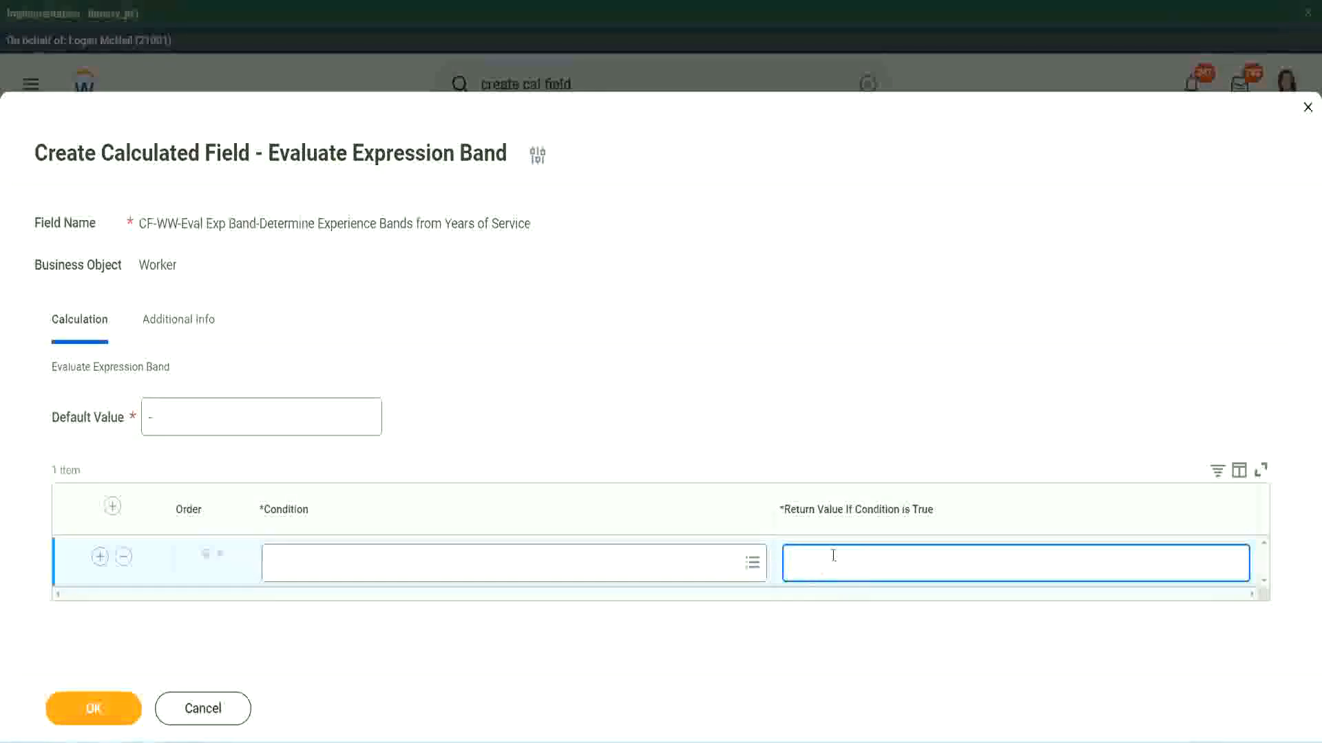
pyautogui.write('adkjdjaidjaijdiaj')
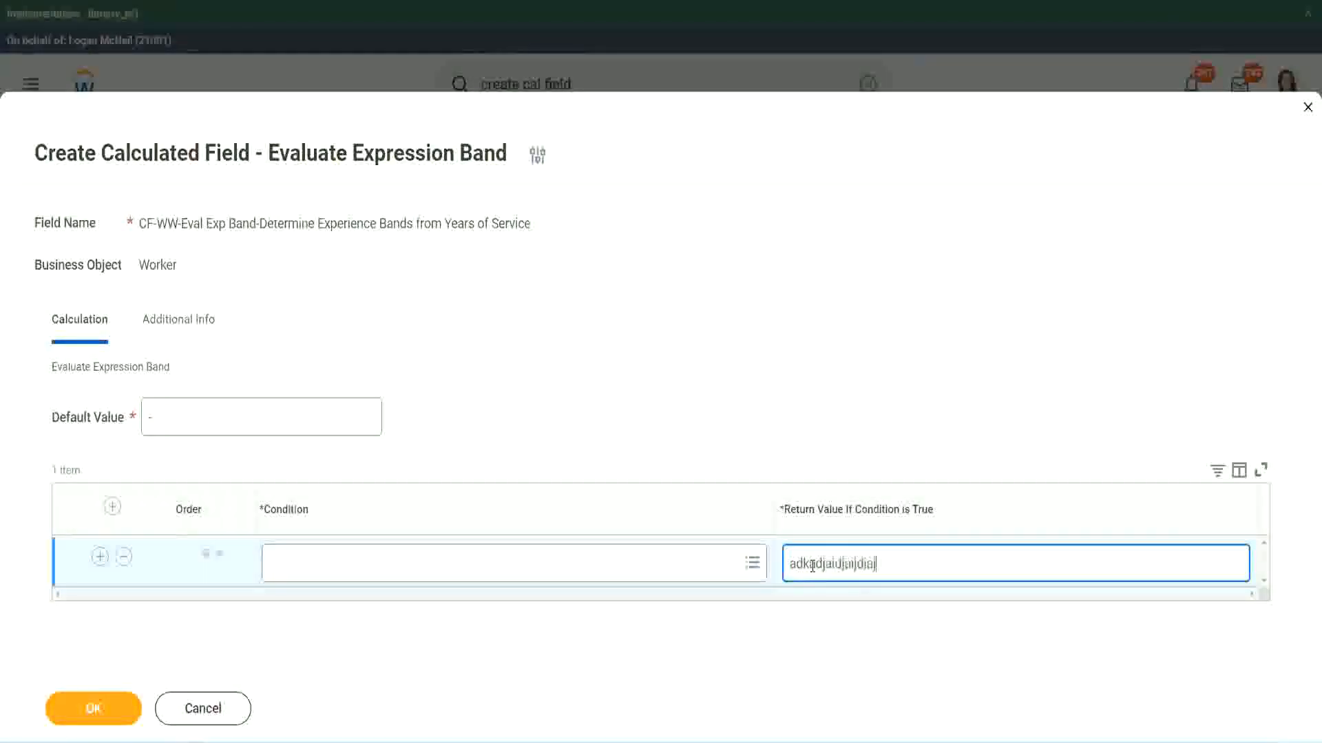
pyautogui.press('BackSpace')
pyautogui.press('BackSpace')
pyautogui.press('BackSpace')
pyautogui.press('BackSpace')
pyautogui.press('BackSpace')
pyautogui.press('BackSpace')
pyautogui.press('BackSpace')
pyautogui.press('BackSpace')
pyautogui.press('BackSpace')
pyautogui.press('BackSpace')
pyautogui.press('BackSpace')
pyautogui.press('BackSpace')
pyautogui.press('BackSpace')
pyautogui.press('BackSpace')
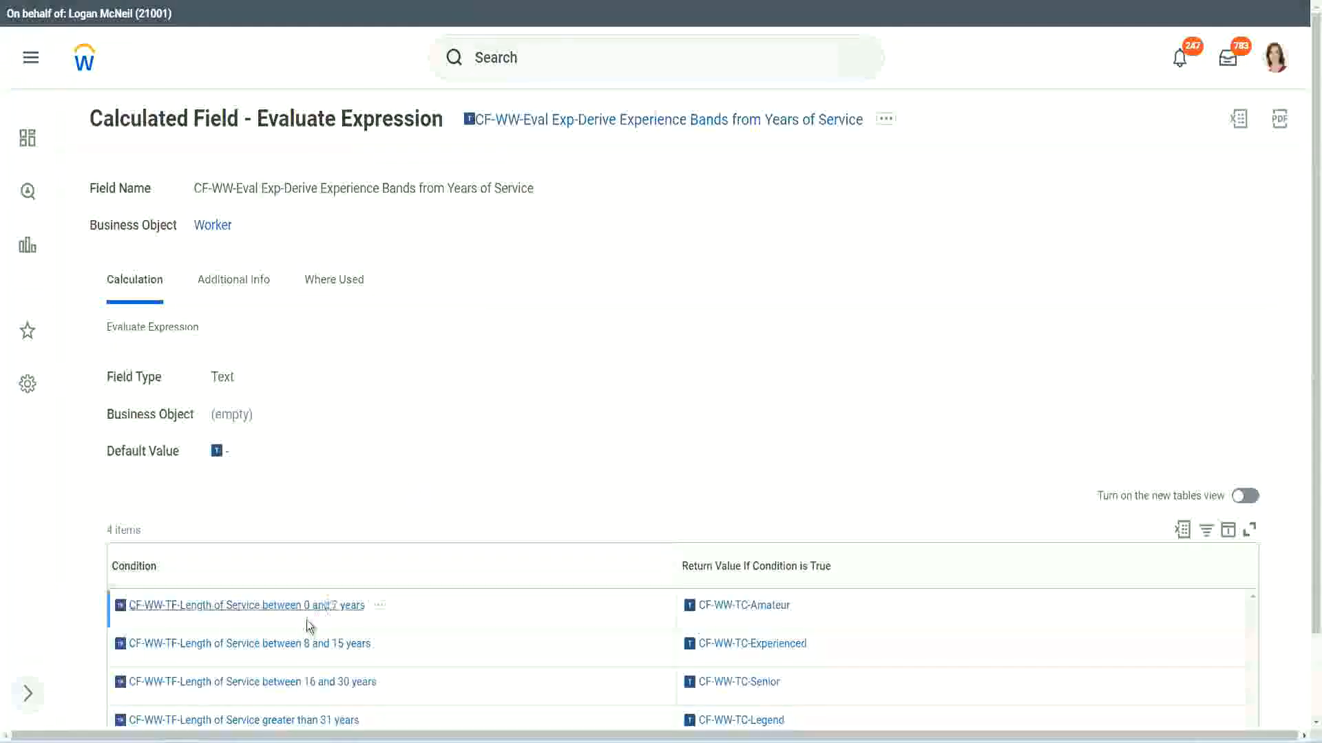
# Copy the condition name CF-WW-TF-Length of Service between 0 and 7 years from the existing calculated field and use it as the first row's condition.
pyautogui.rightClick(304, 617)
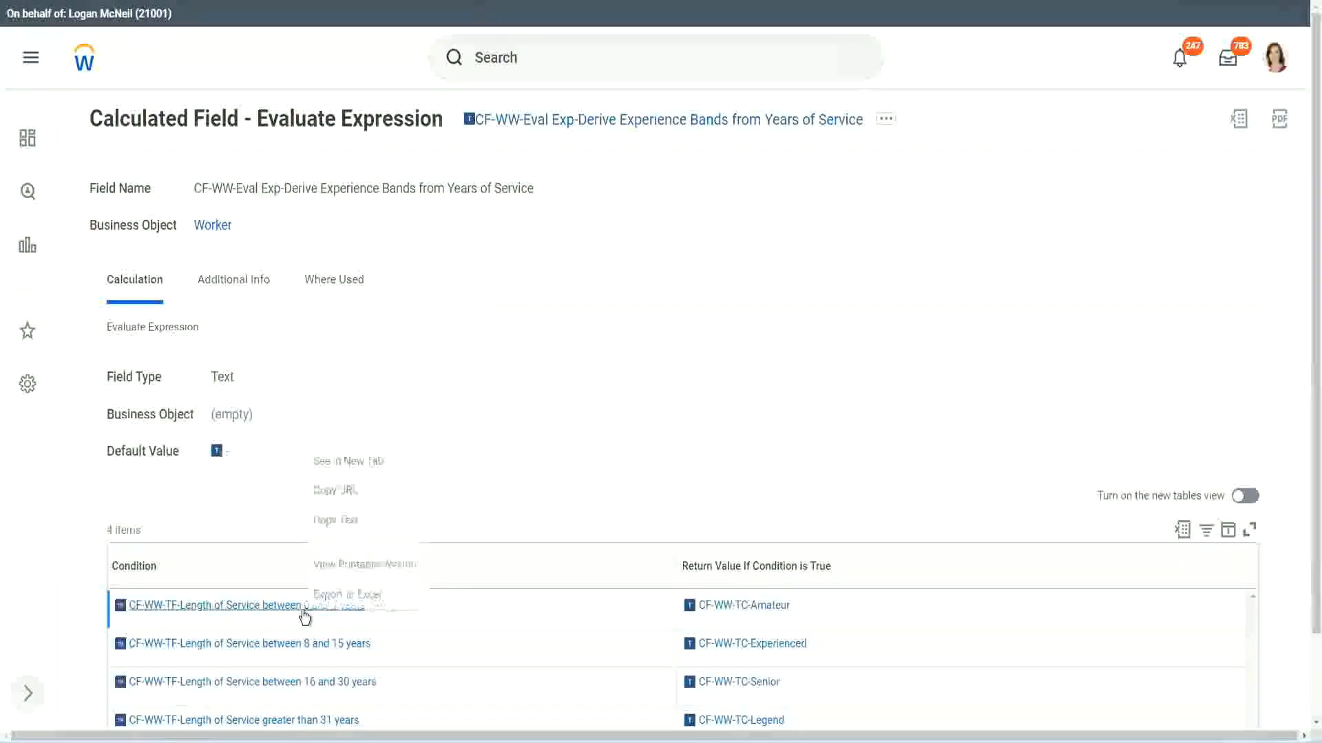
pyautogui.click(359, 521)
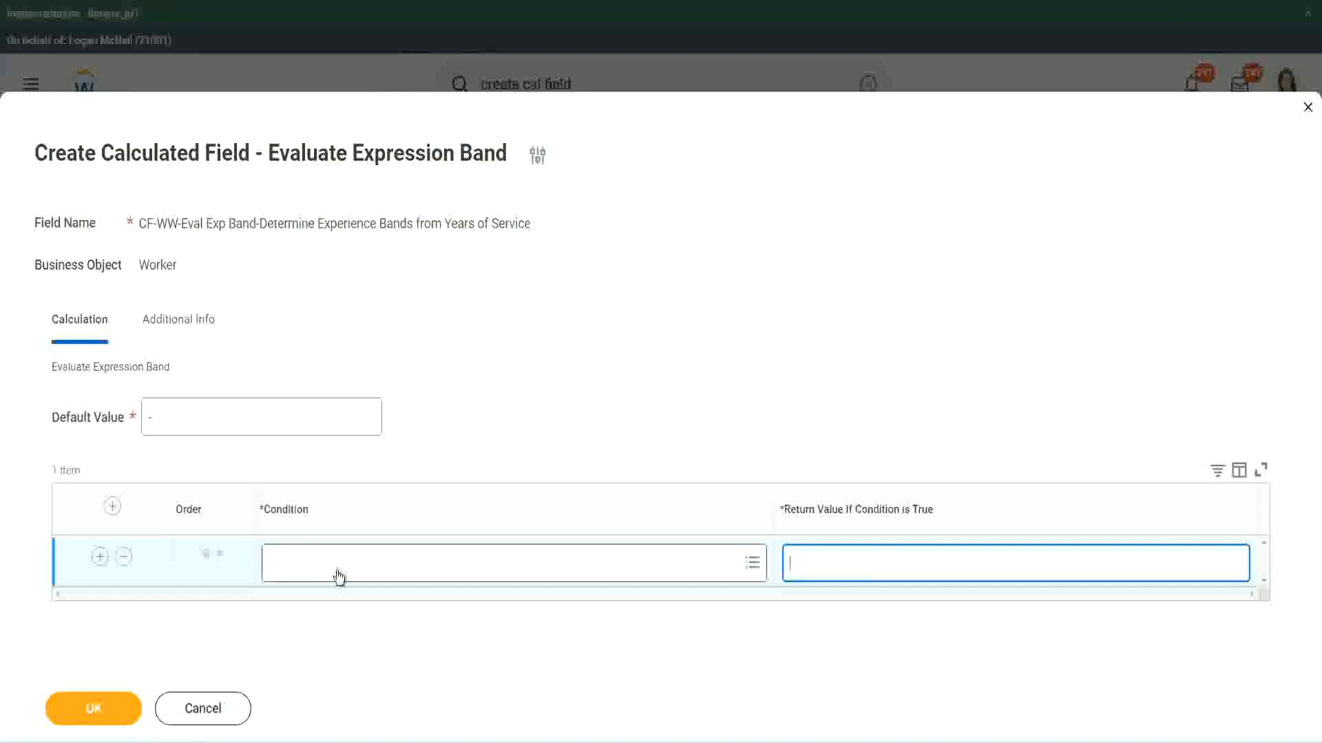
pyautogui.click(336, 569)
pyautogui.write('CF-WW-TF-Length of Service between 0 and 7 years')
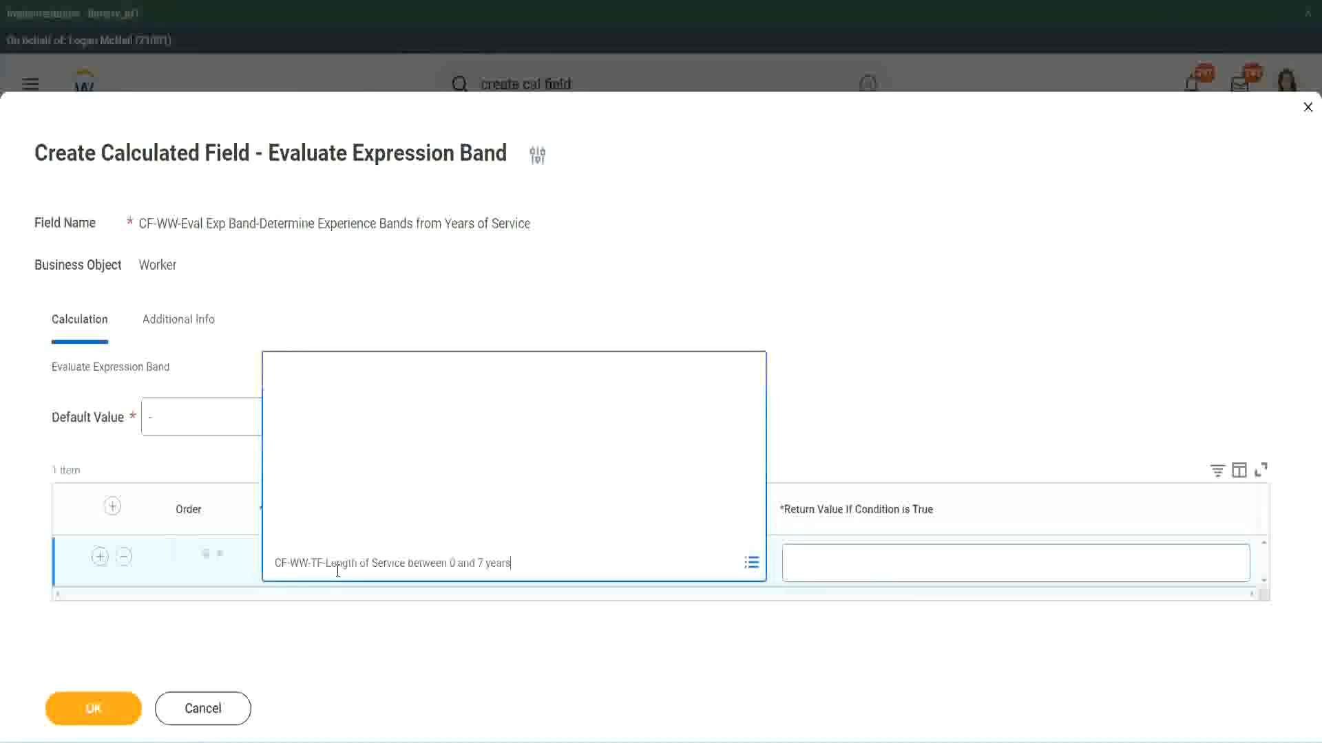
pyautogui.press('Return')
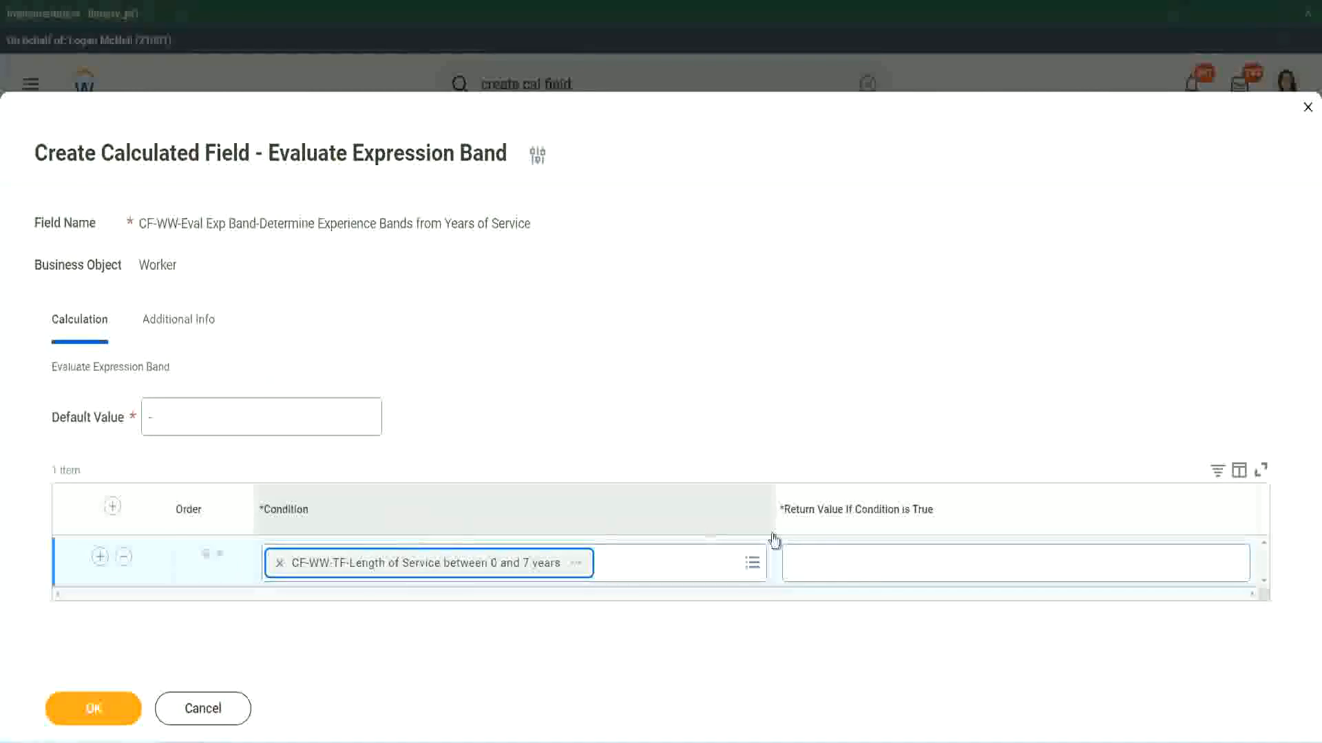
# Set the first row's return value to Amateur and add three more condition rows.
pyautogui.click(836, 551)
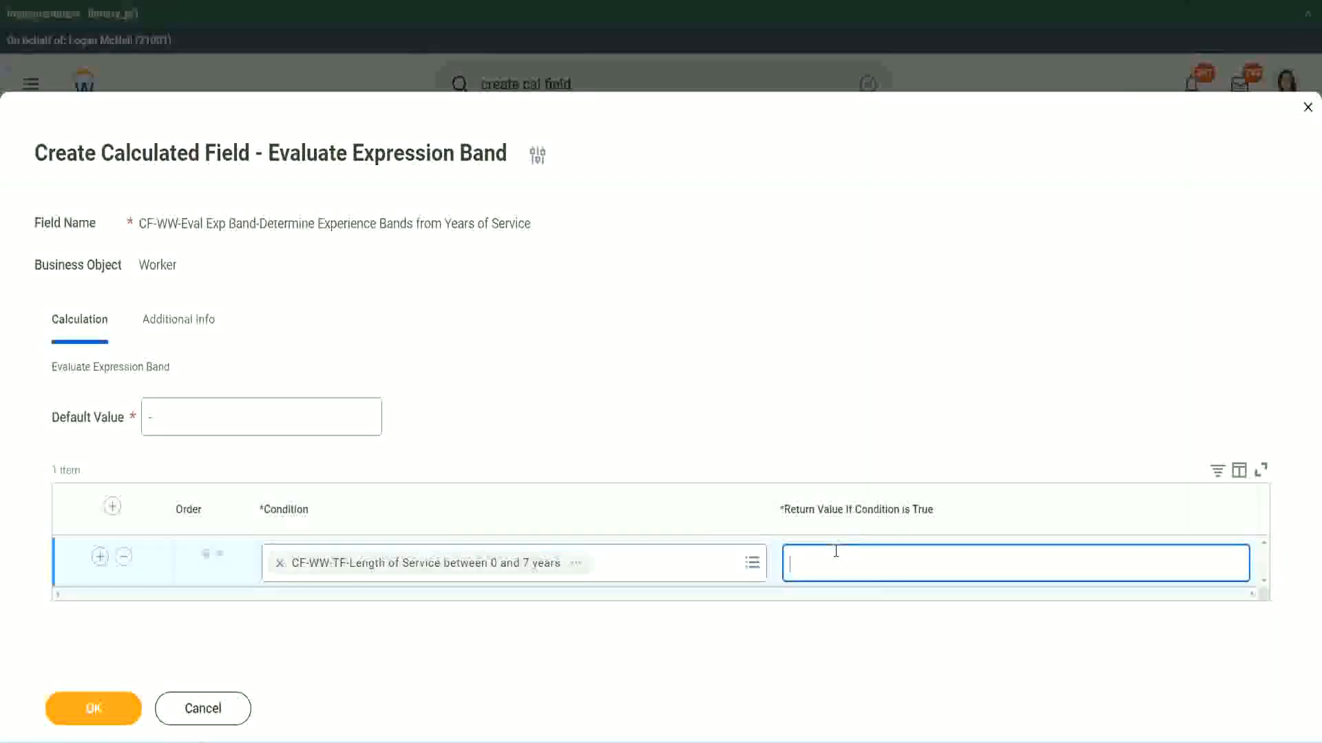
pyautogui.write('Amateur')
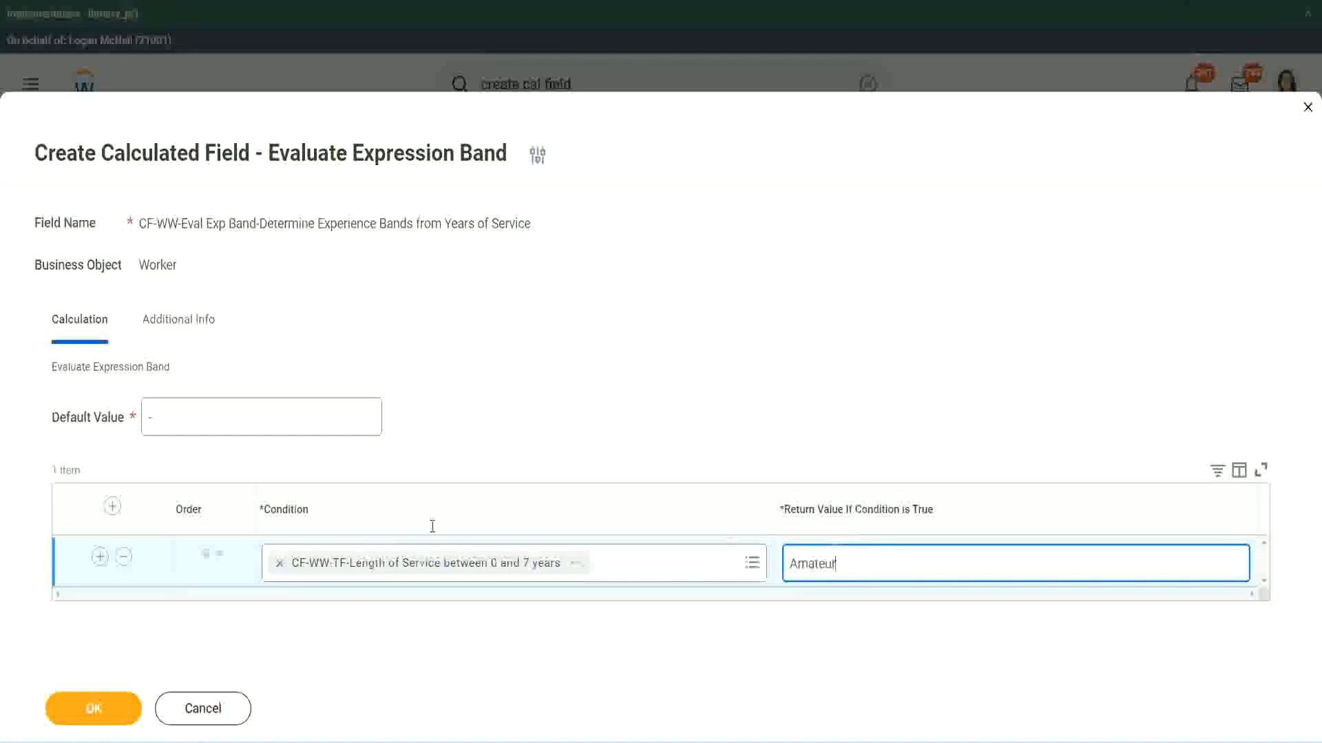
pyautogui.click(99, 556)
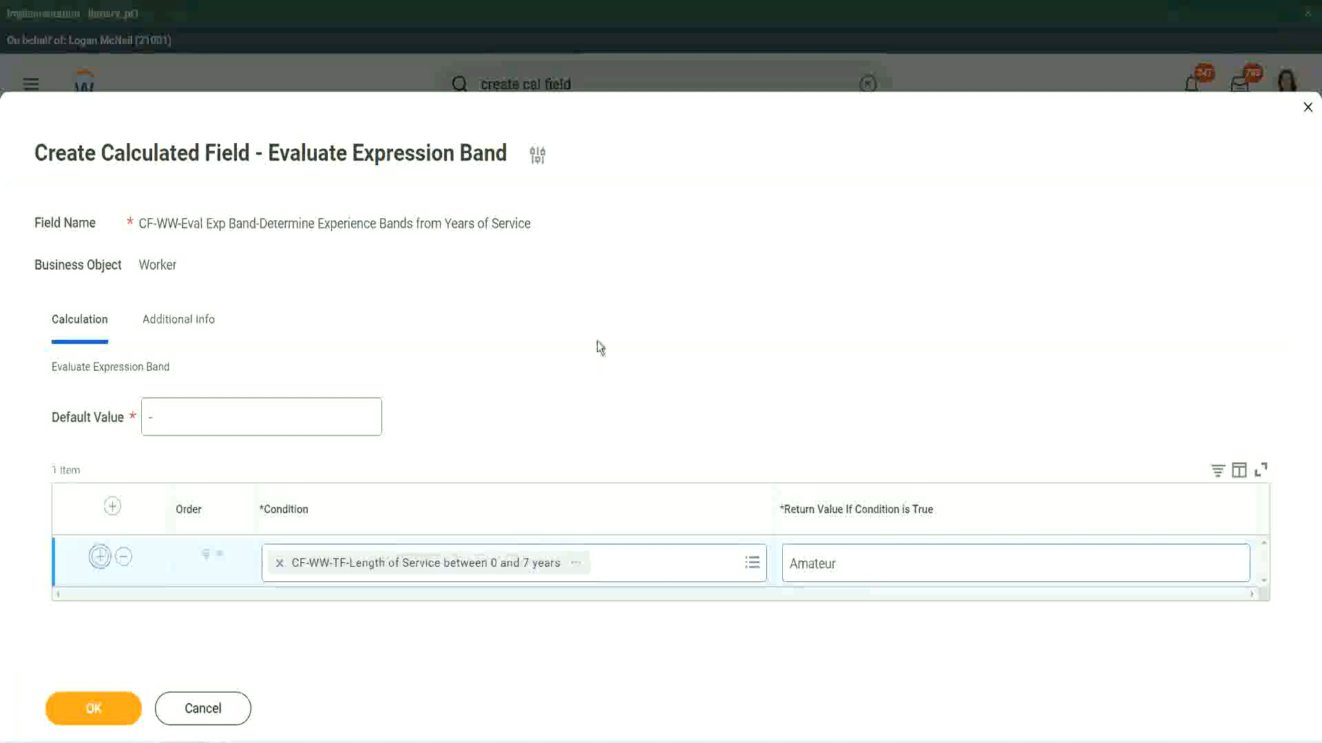
pyautogui.click(99, 607)
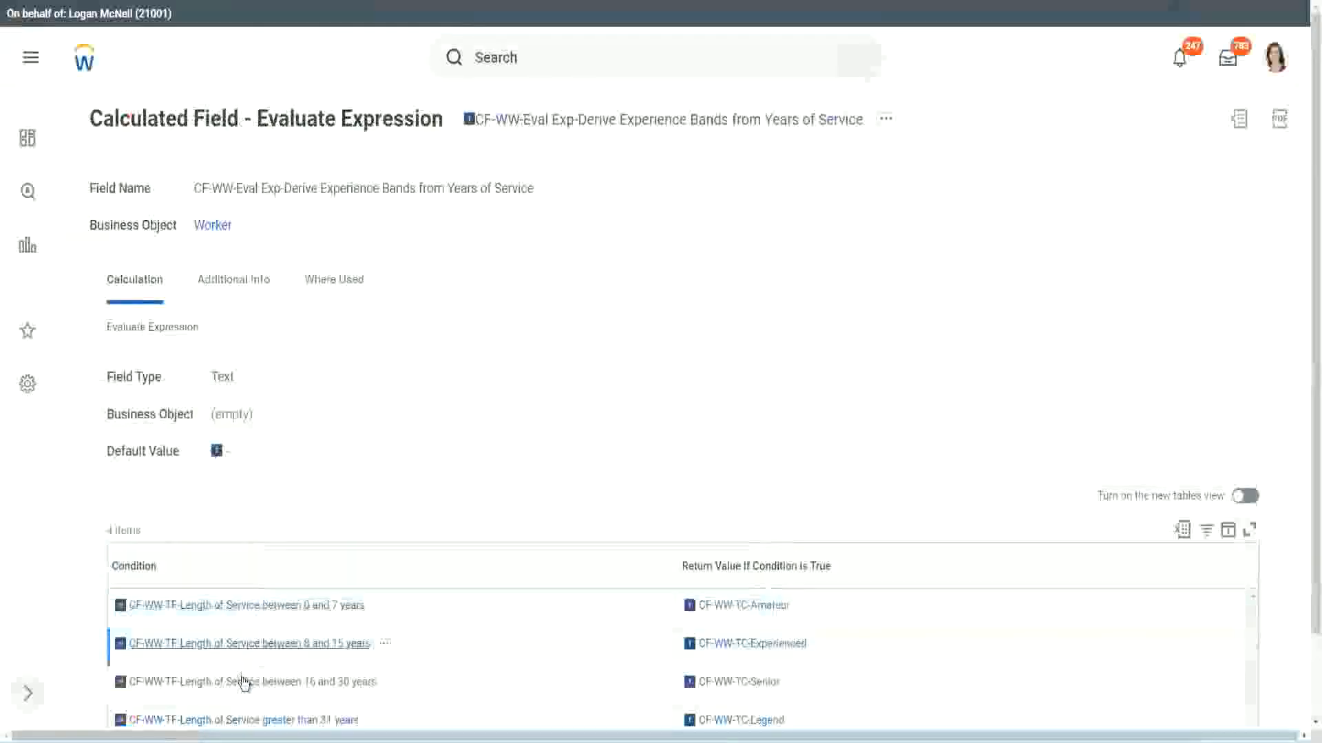
# Enter the copied CF-WW-TF-Length of Service between 16 and 30 years as the second row's condition, and move that row down to third place.
pyautogui.rightClick(245, 682)
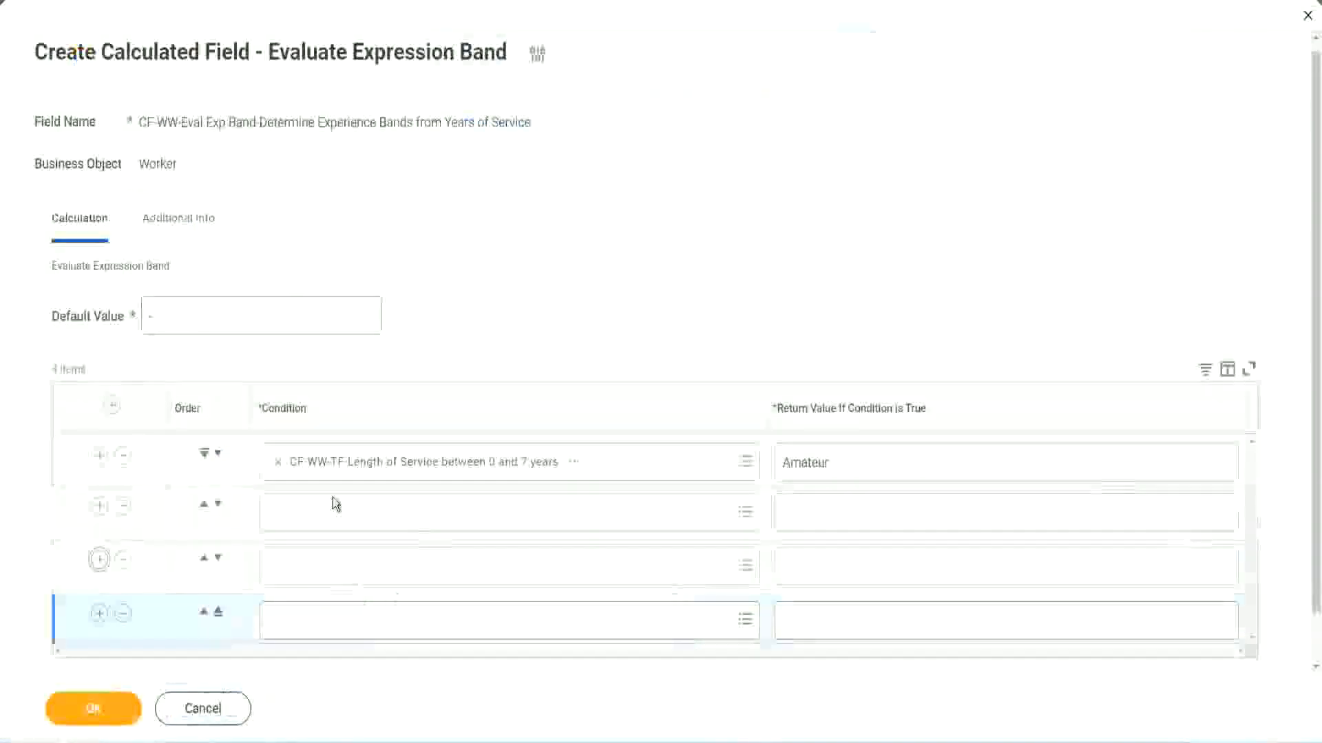
pyautogui.click(337, 506)
pyautogui.write('CF-WW-TF-Length of Service between 16 and 30 years')
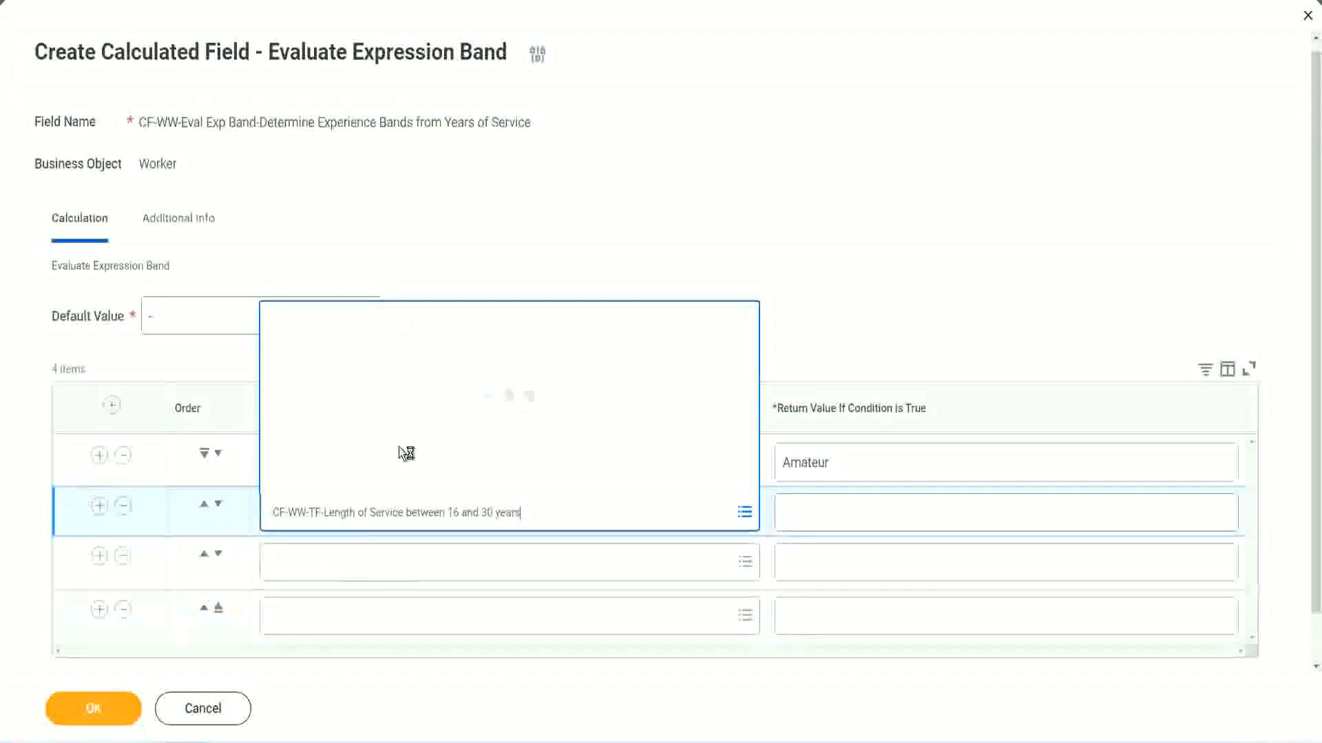
pyautogui.click(218, 504)
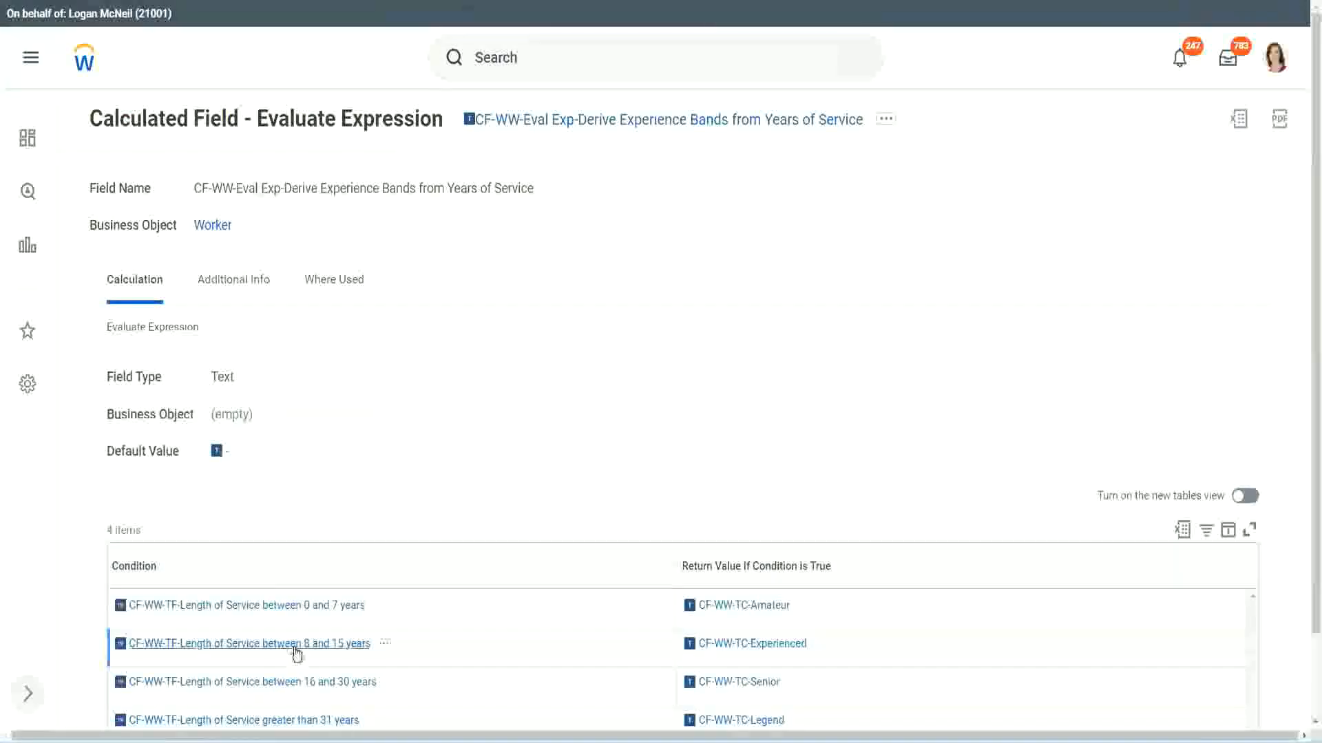
# Copy the condition name CF-WW-TF-Length of Service between 8 and 15 years from the existing field and paste it as the second row's condition.
pyautogui.rightClick(296, 653)
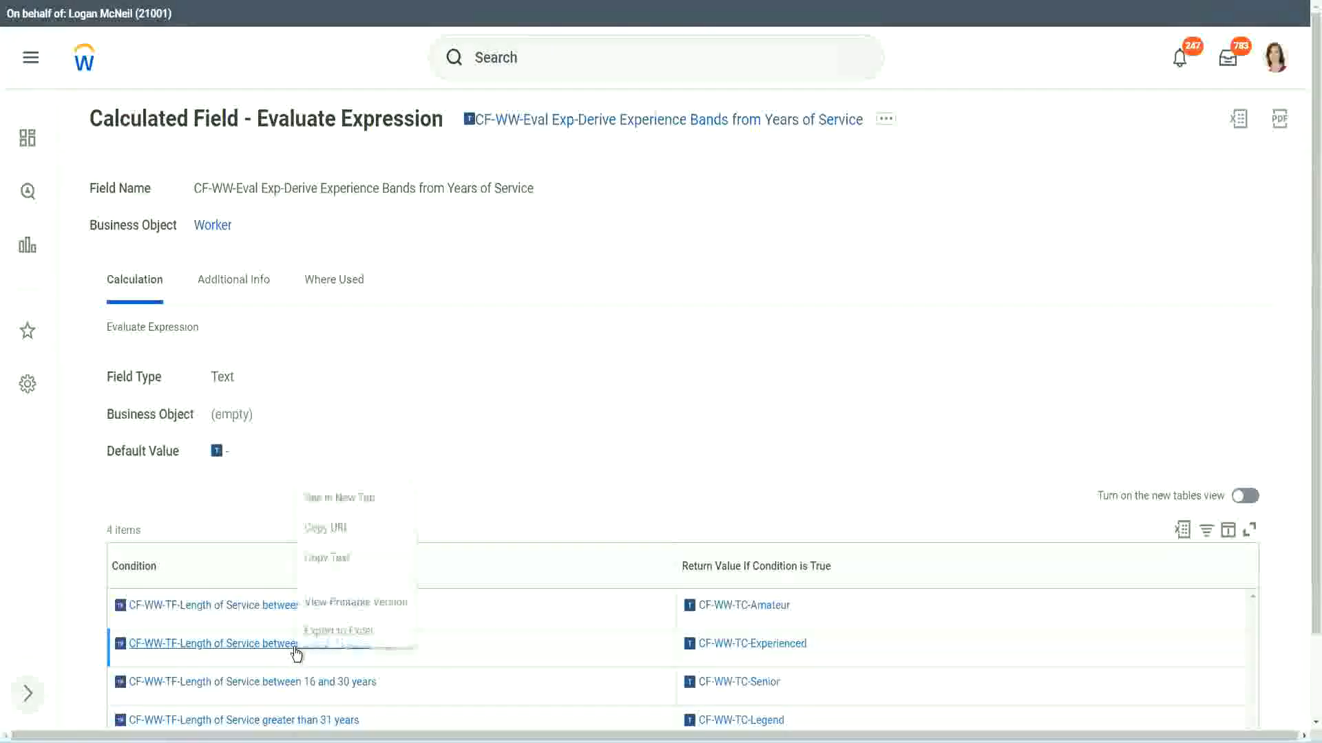
pyautogui.click(342, 561)
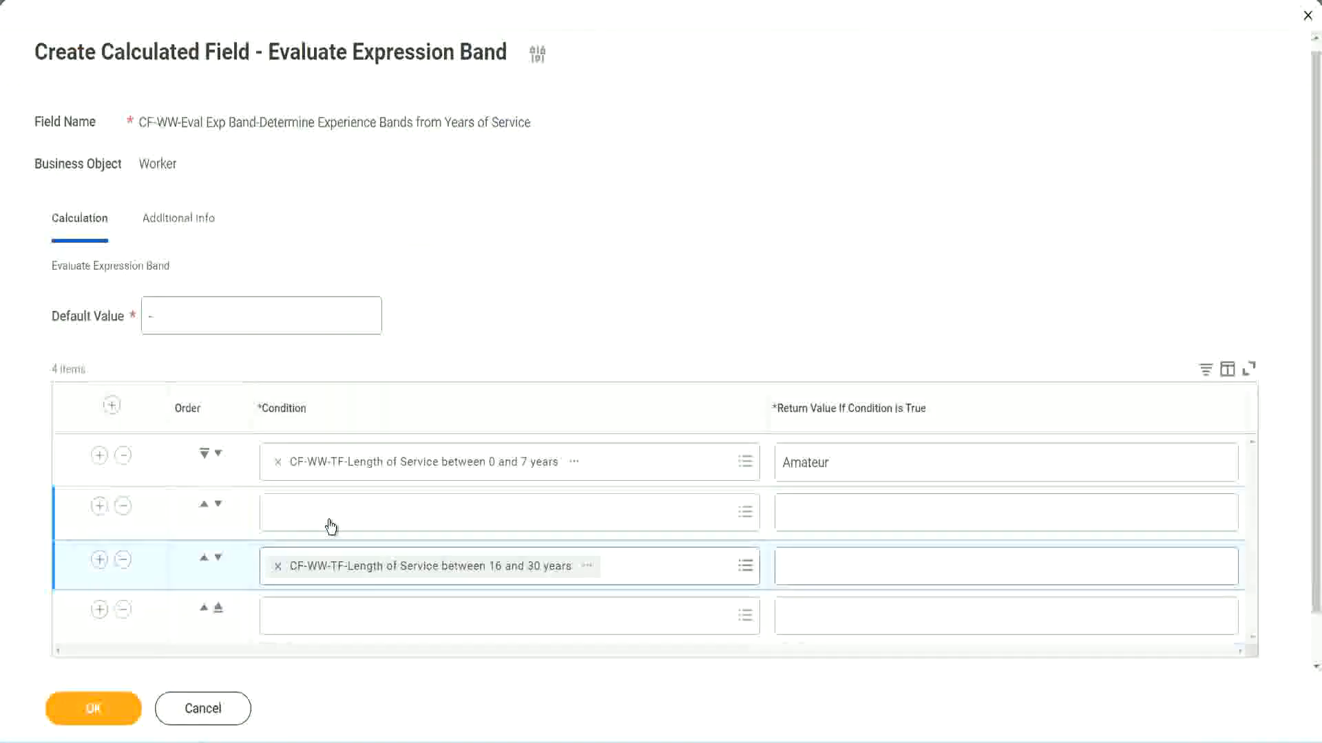
pyautogui.click(331, 527)
pyautogui.hotkey('ctrl', 'v')
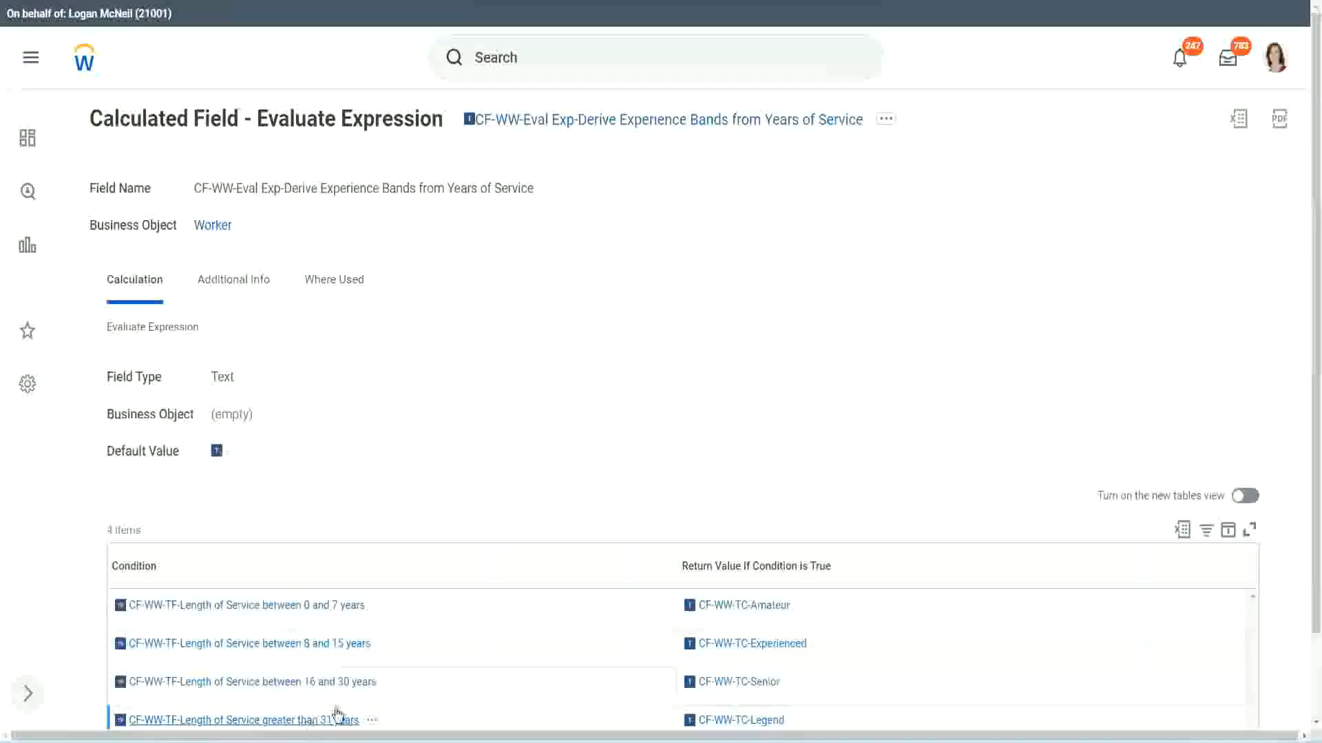
# Copy the condition name CF-WW-TF-Length of Service greater than 31 years from the existing calculated field and use it as the fourth row's condition.
pyautogui.rightClick(336, 713)
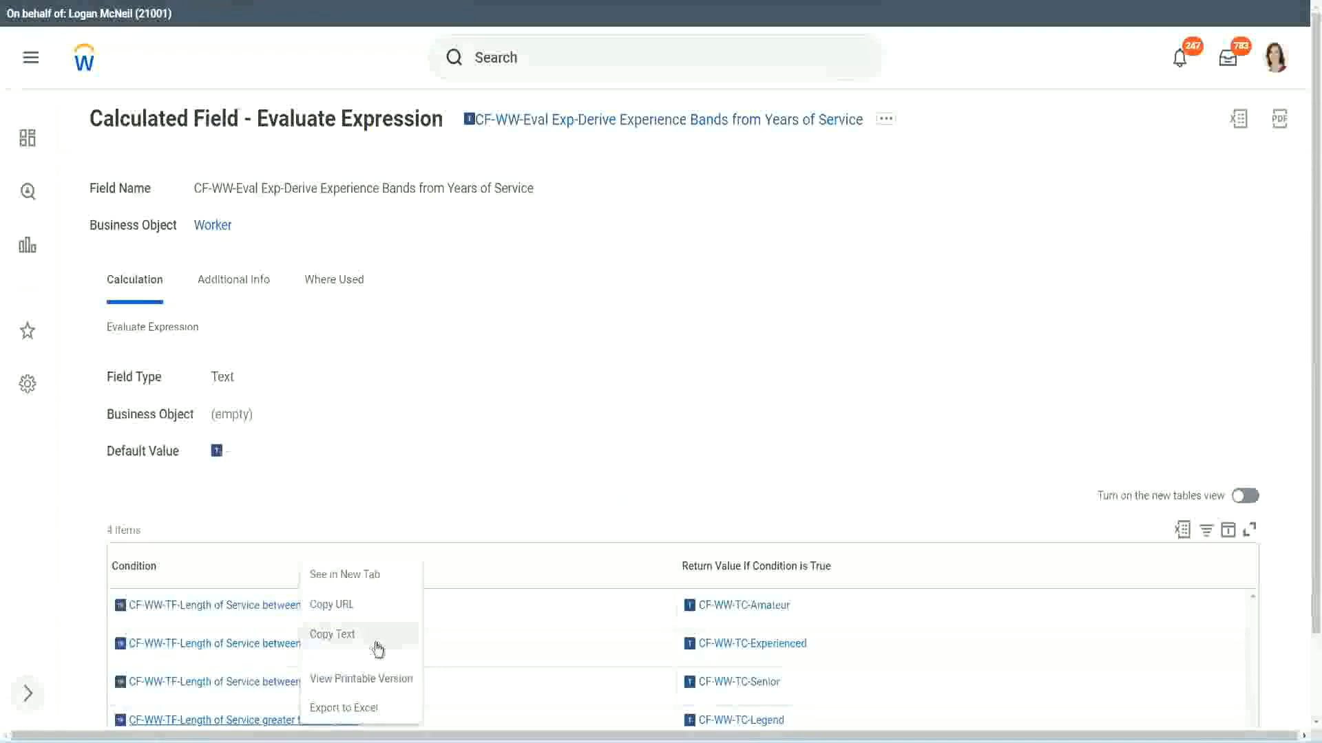
pyautogui.click(378, 648)
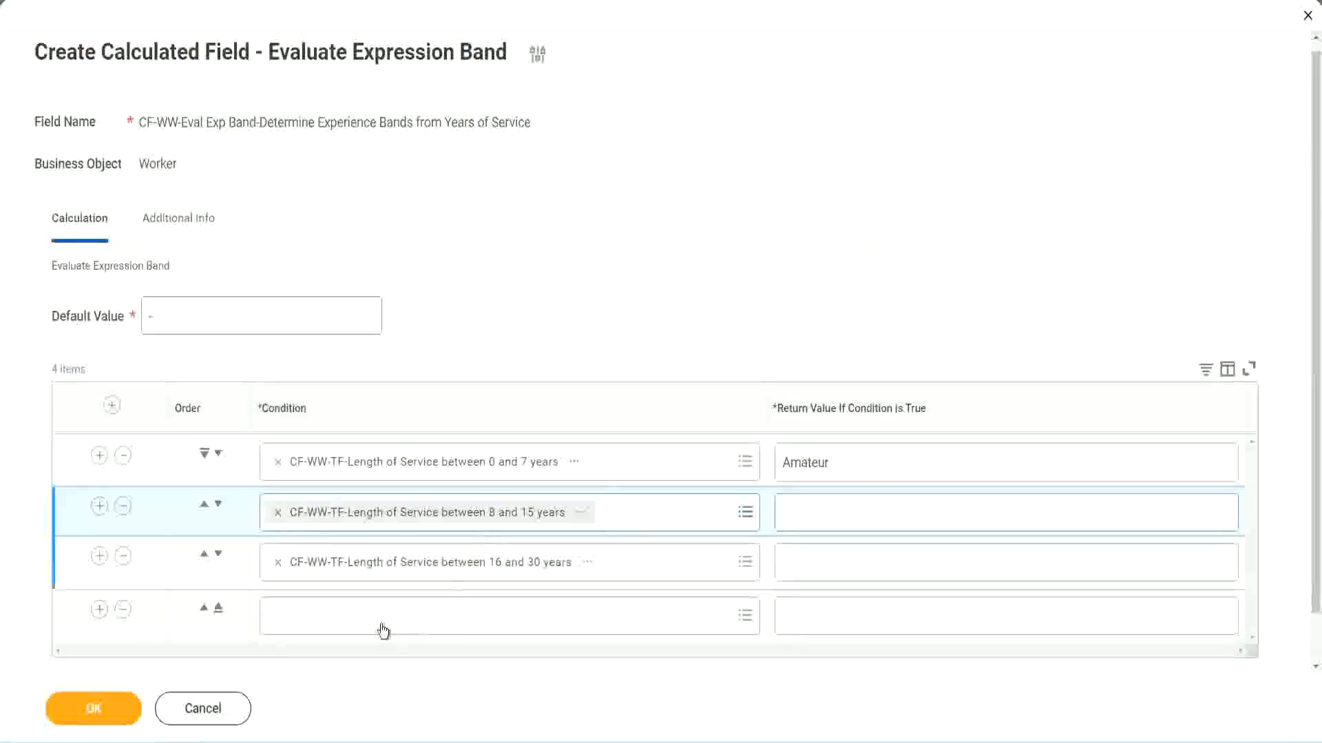
pyautogui.hotkey('ctrl', 'v')
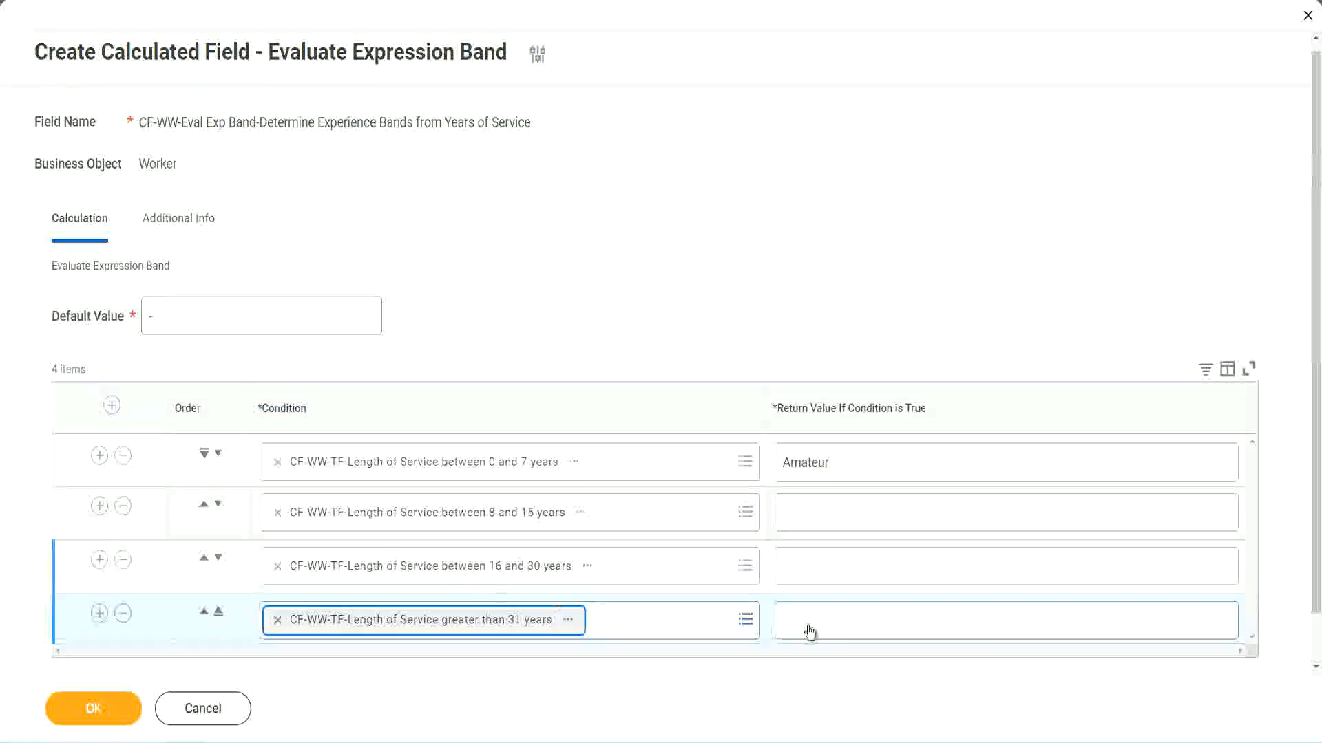
# Set the return values to Legend for the greater than 31 years condition and Senior for the 16 to 30 years condition.
pyautogui.click(867, 619)
pyautogui.write('Le')
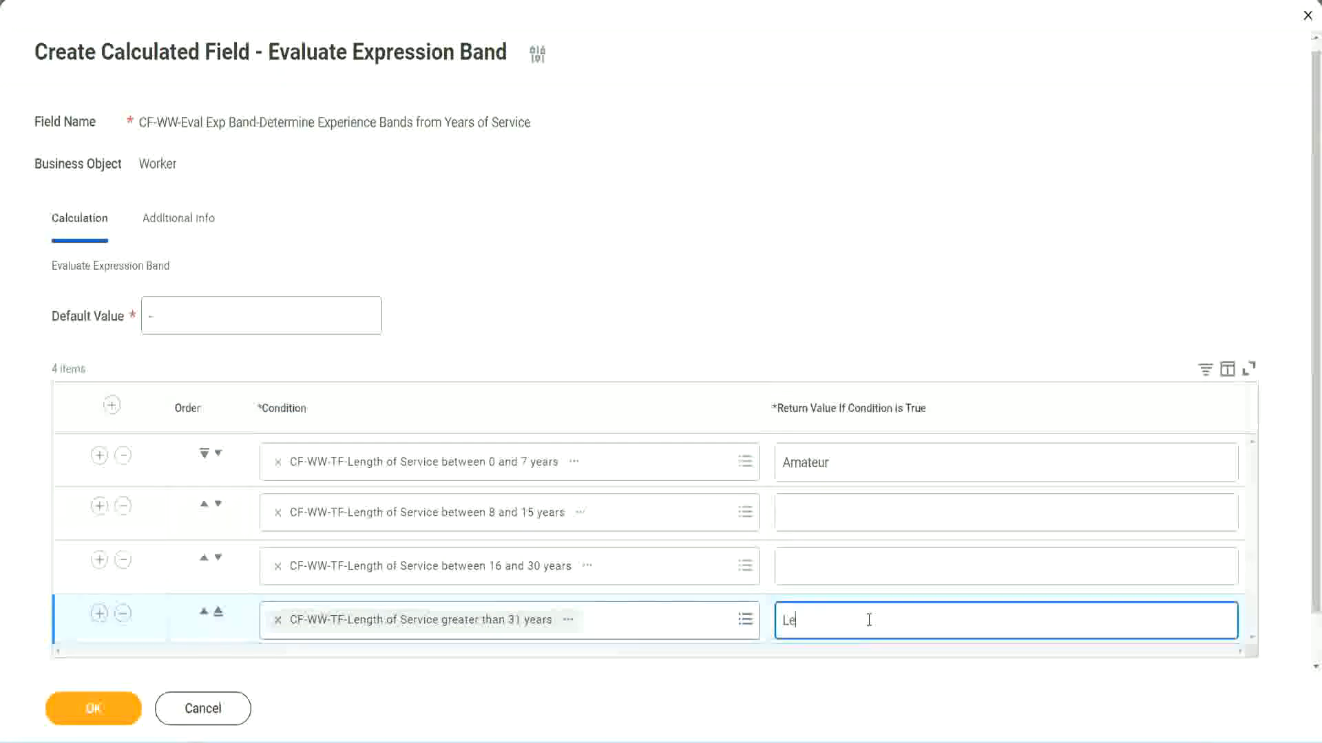
pyautogui.write('gend')
pyautogui.click(812, 564)
pyautogui.write('S')
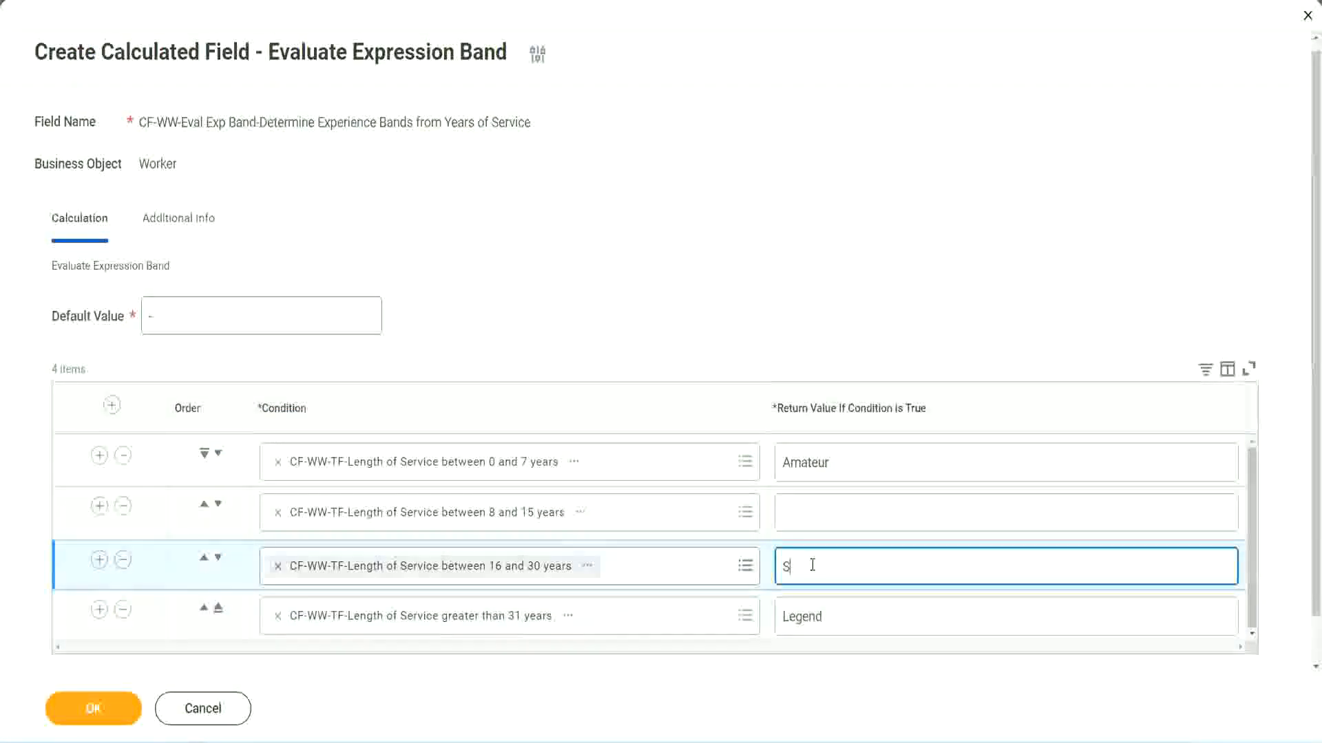
pyautogui.write('enior')
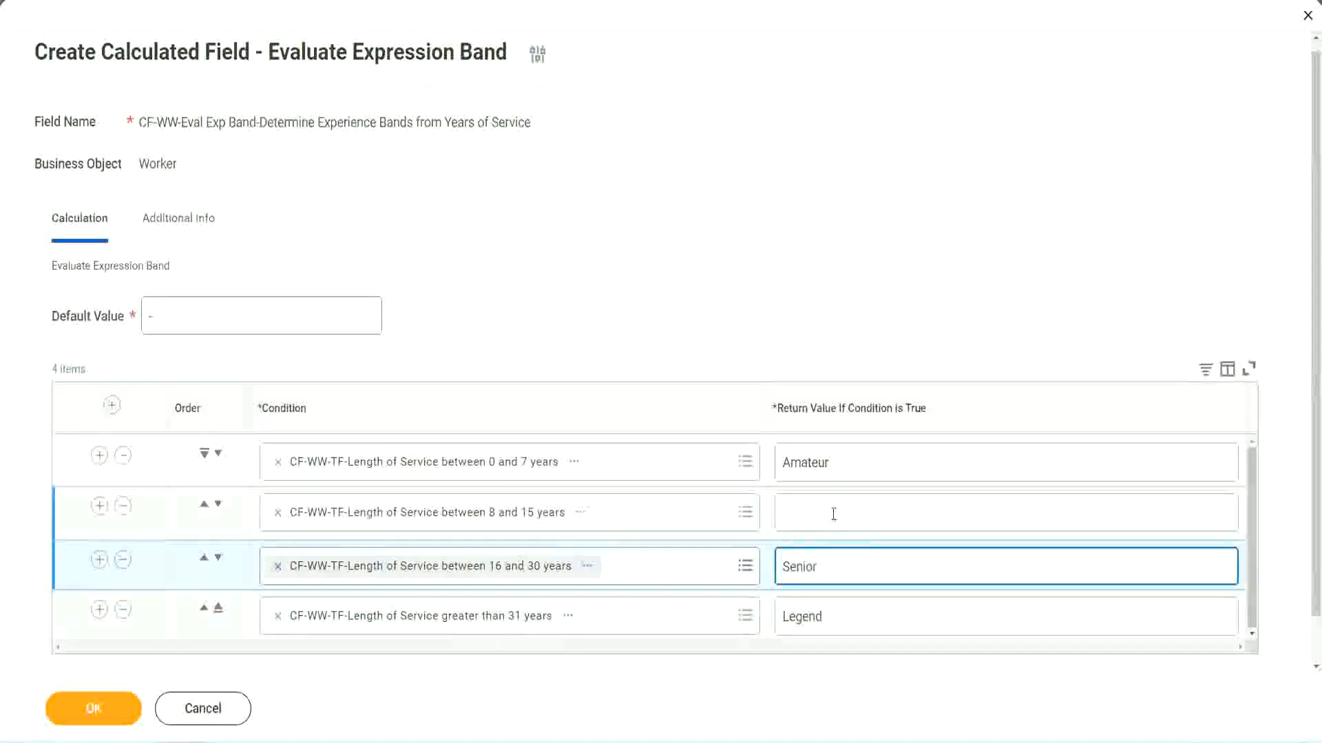
# Set the return value for the 8 to 15 years condition to Experienced and save the calculated field.
pyautogui.click(833, 513)
pyautogui.write('Ex')
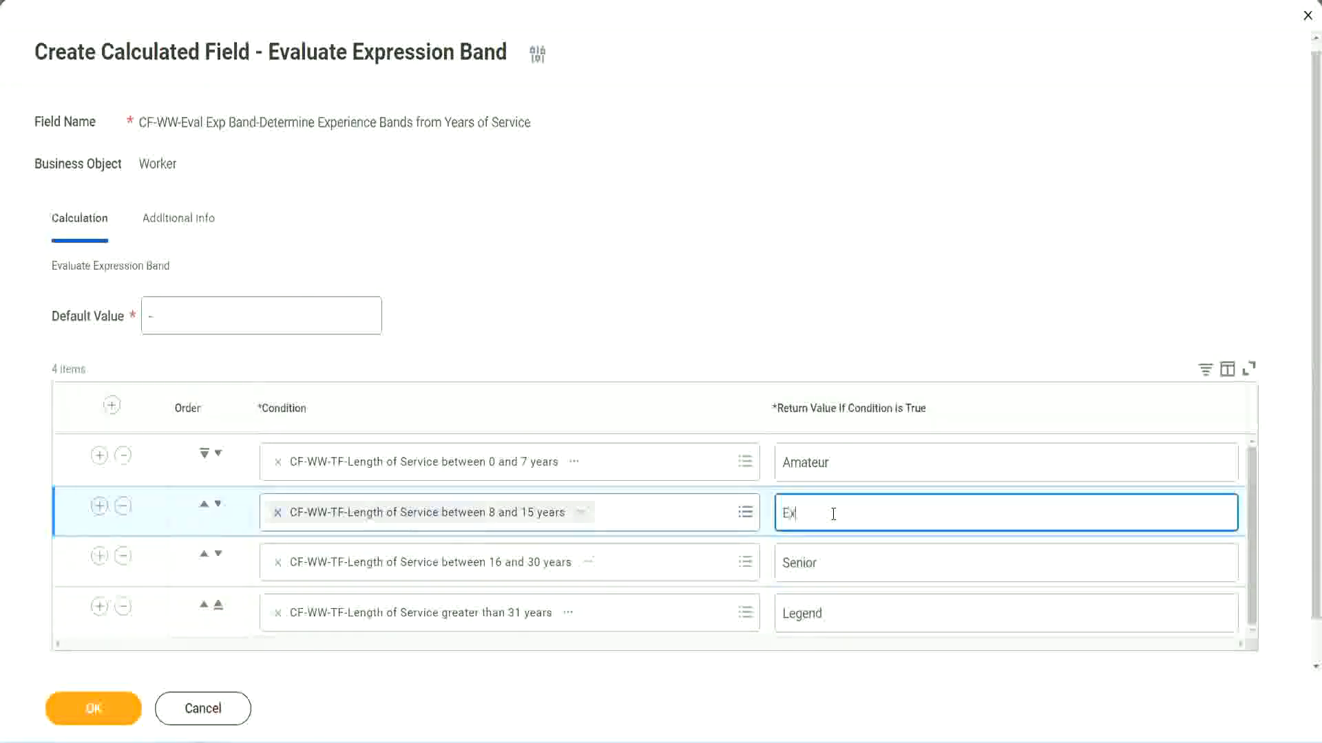
pyautogui.write('perienced')
pyautogui.click(93, 709)
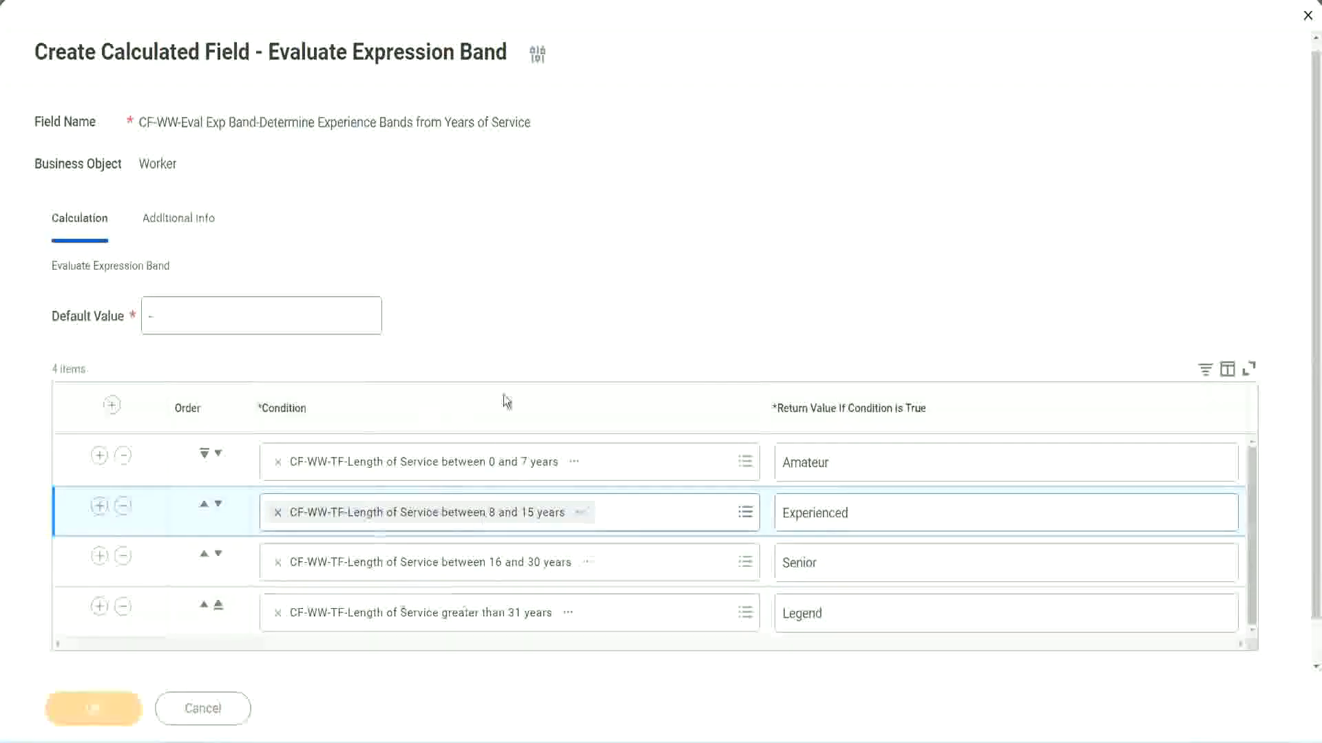
# Check the return value of each condition in the saved calculated field and copy the field's name.
pyautogui.scroll(-3, 452, 422)
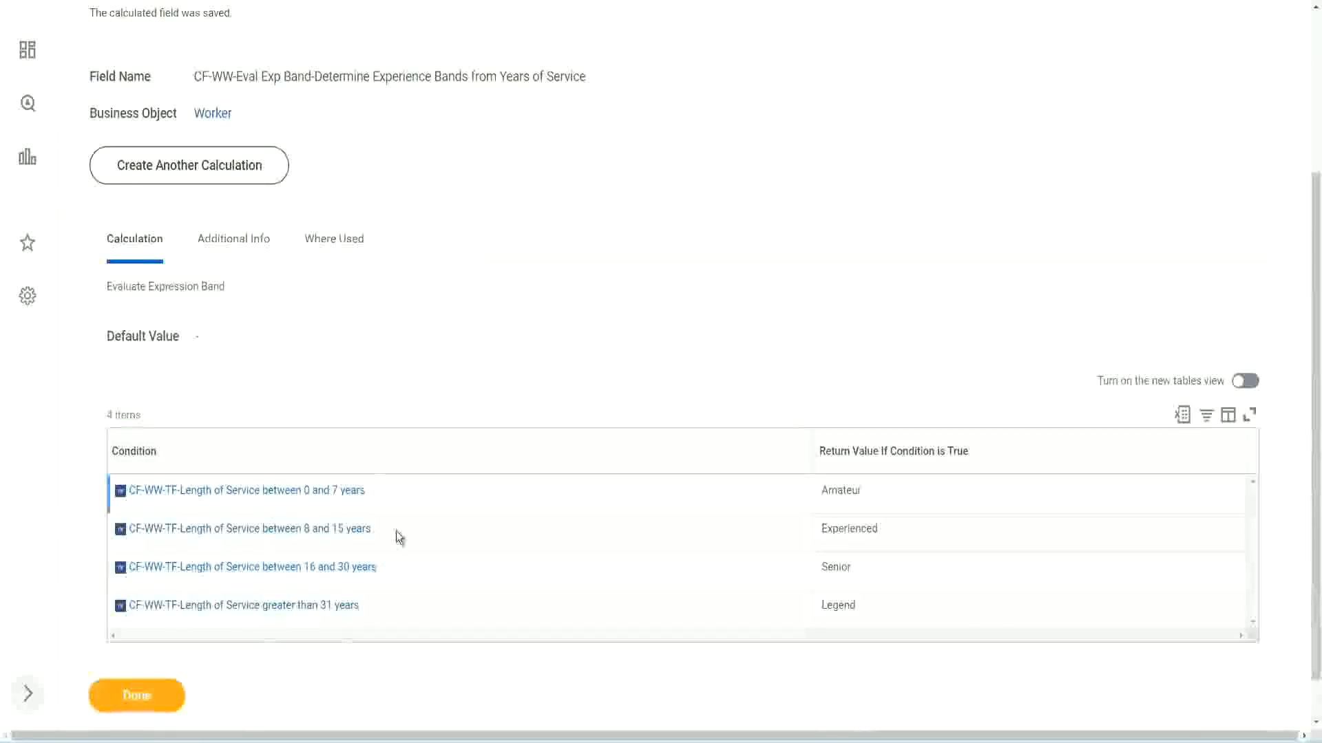
pyautogui.doubleClick(846, 489)
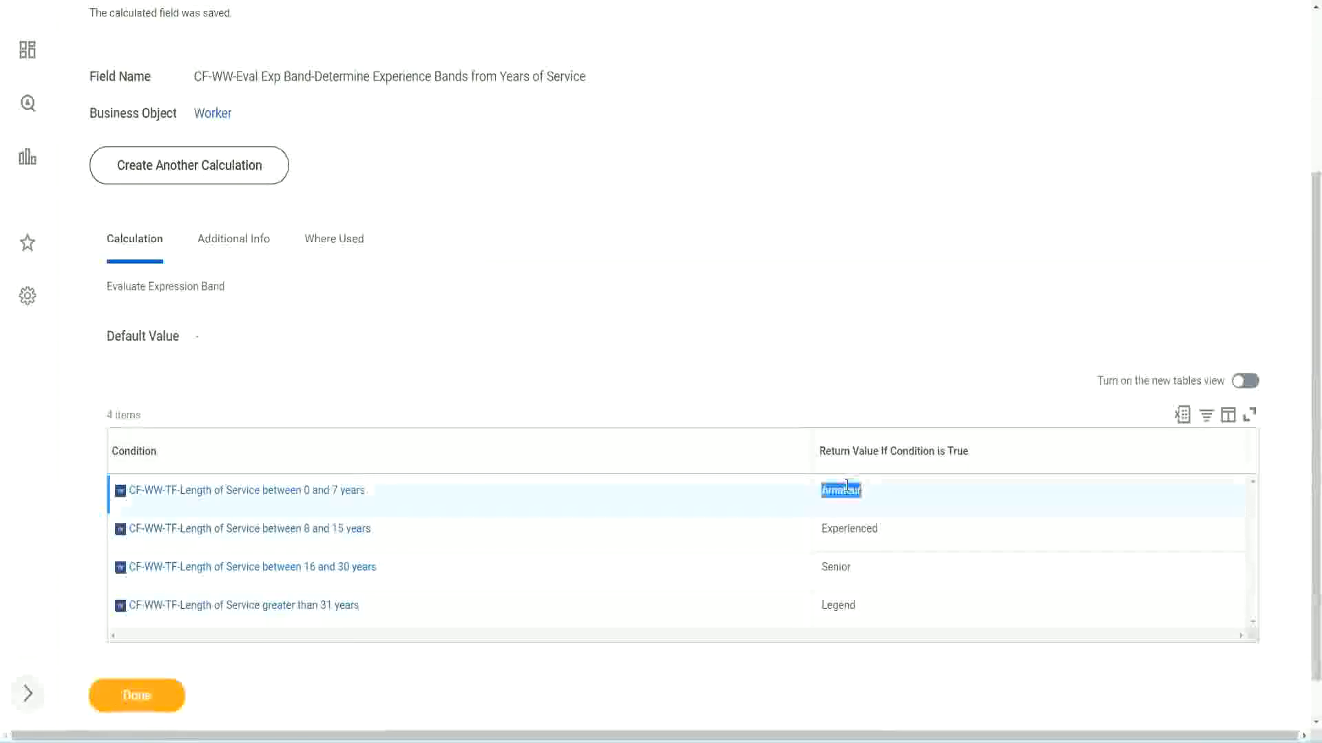
pyautogui.doubleClick(836, 528)
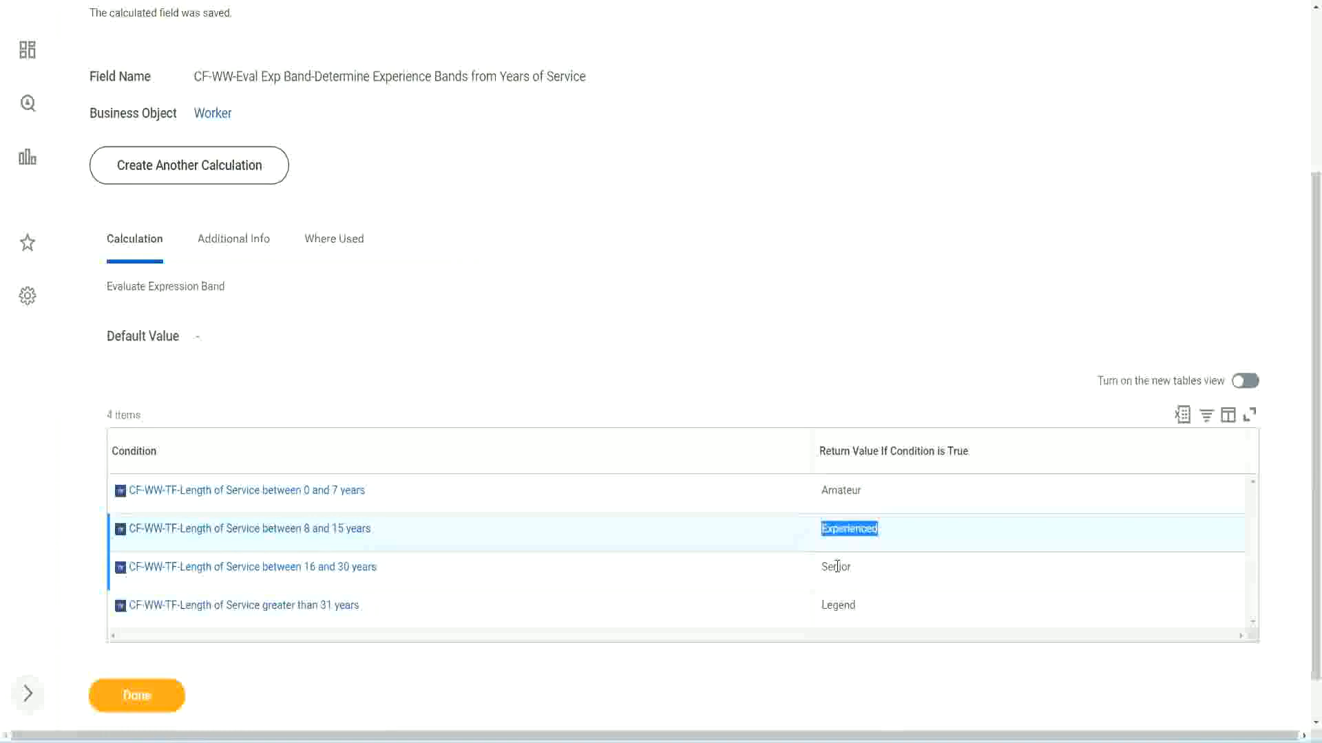
pyautogui.doubleClick(837, 566)
pyautogui.click(840, 604)
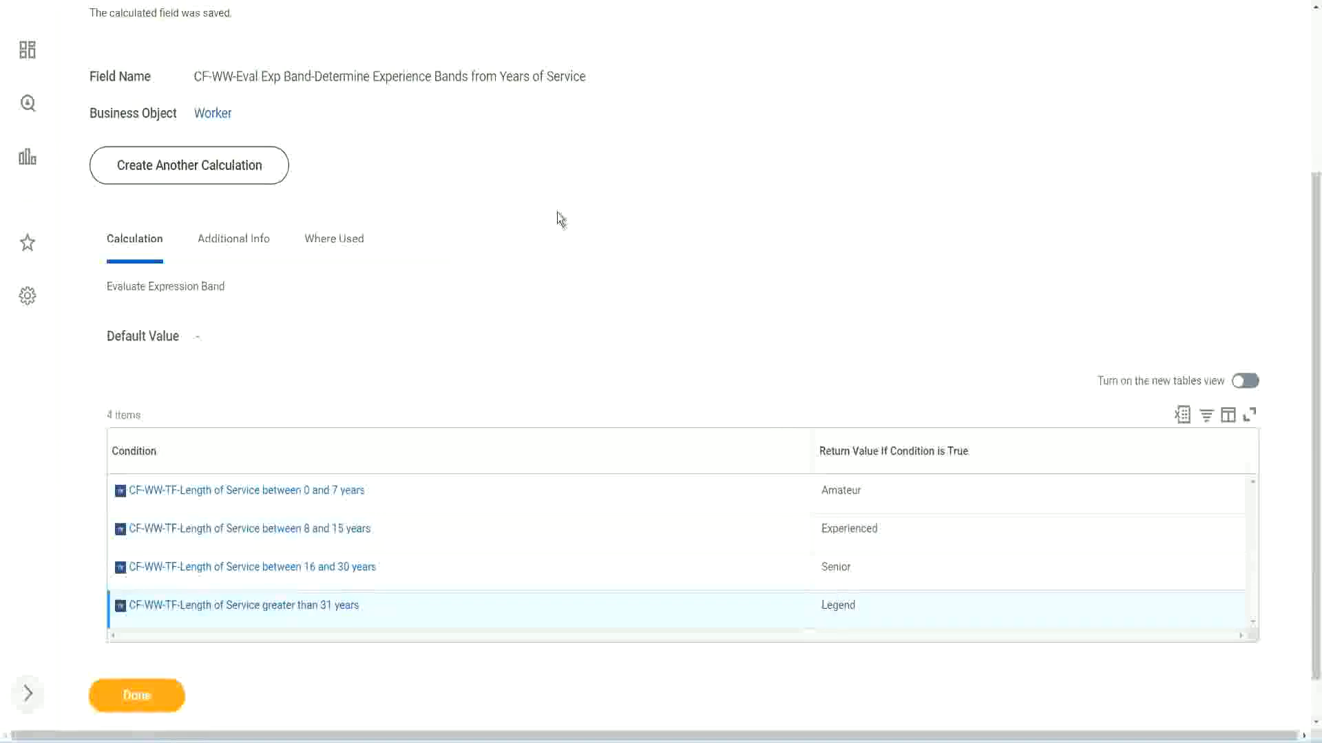
pyautogui.scroll(3, 557, 213)
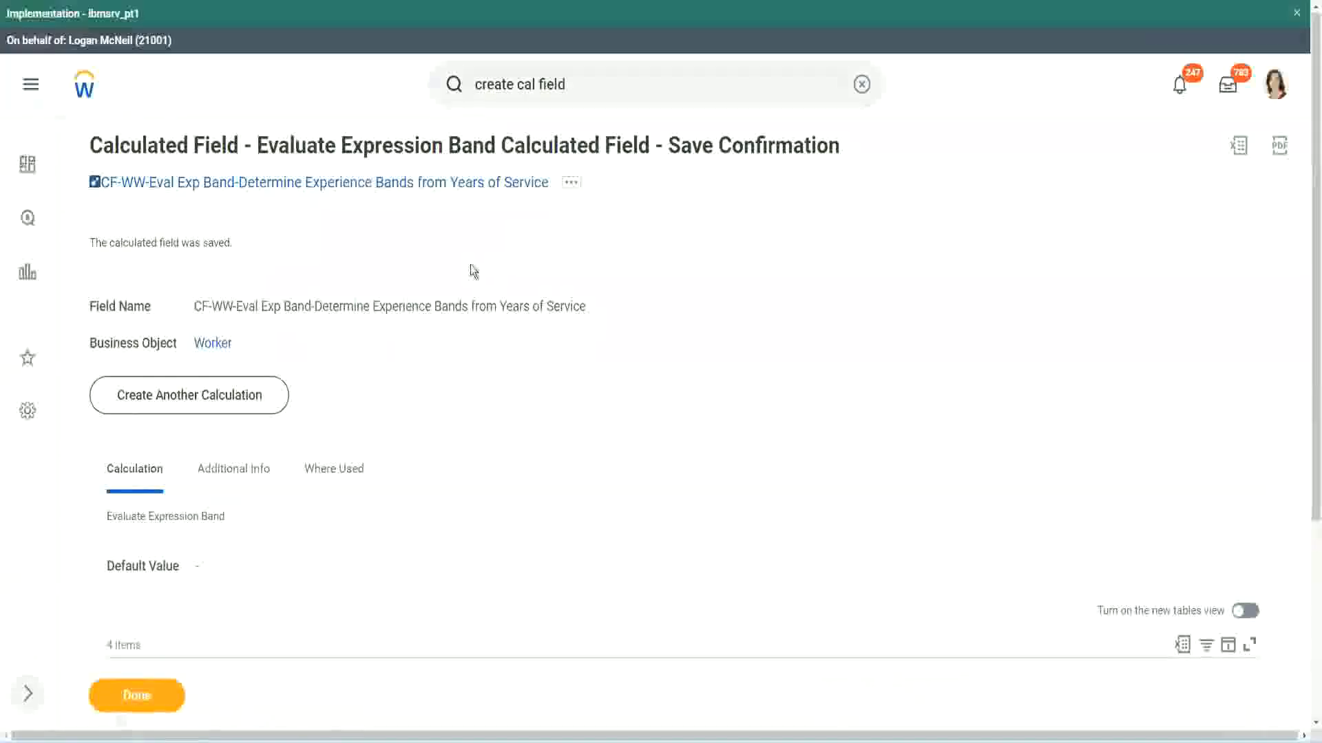
pyautogui.rightClick(433, 183)
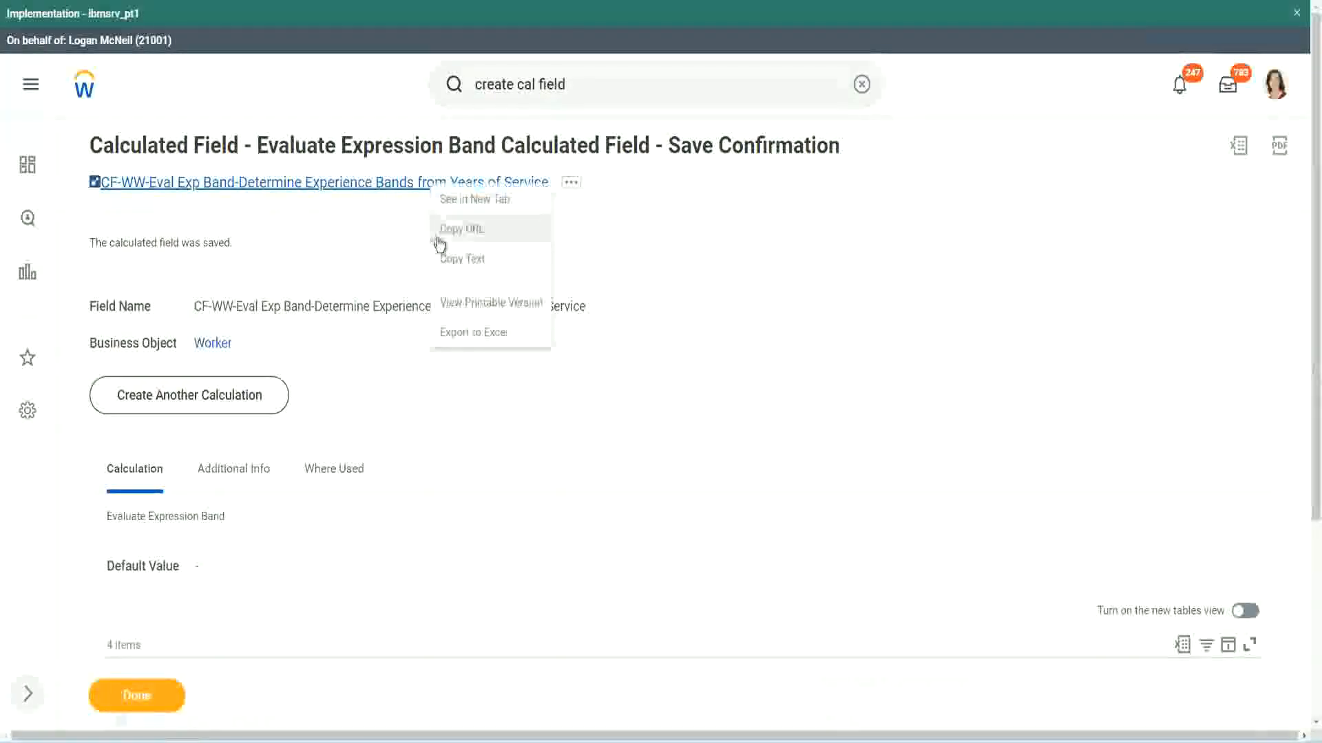
pyautogui.click(456, 260)
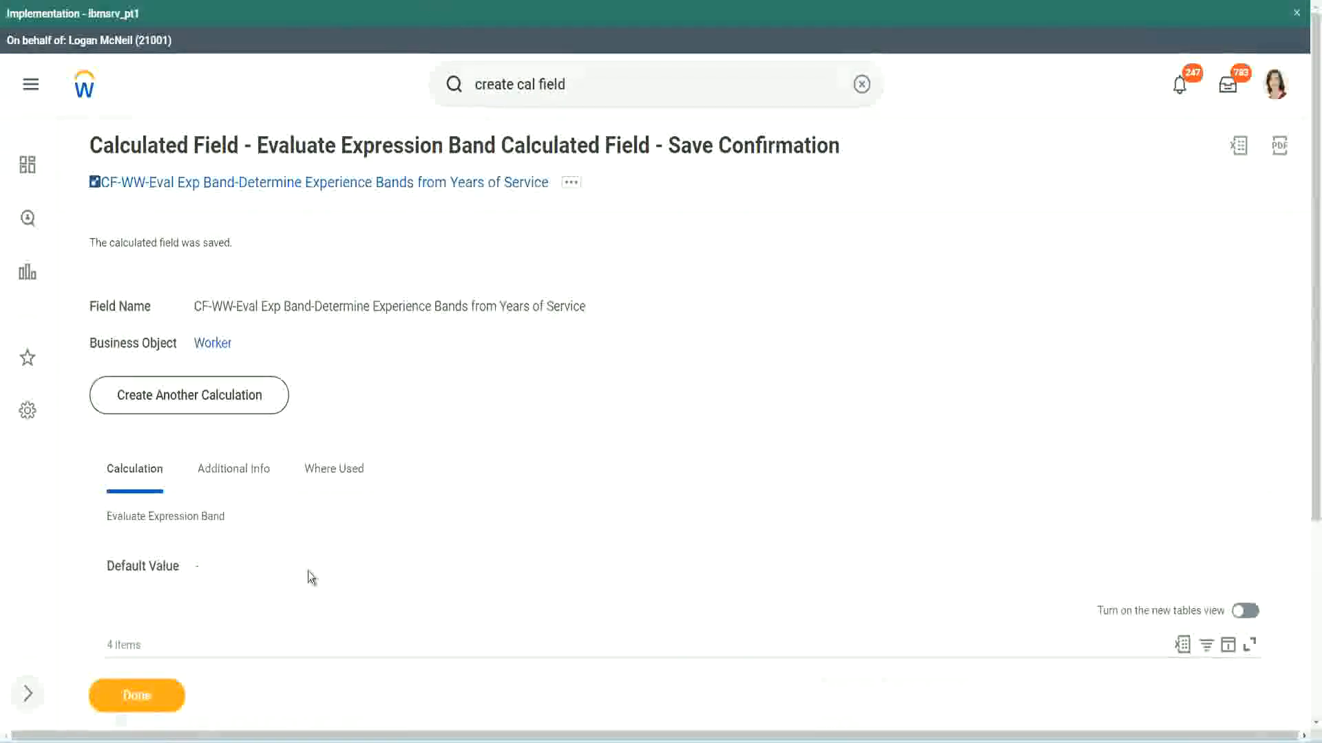
# Review the saved field's conditions and return values, and consult the calculated field functions overview and the experience band notes.
pyautogui.scroll(-3, 438, 533)
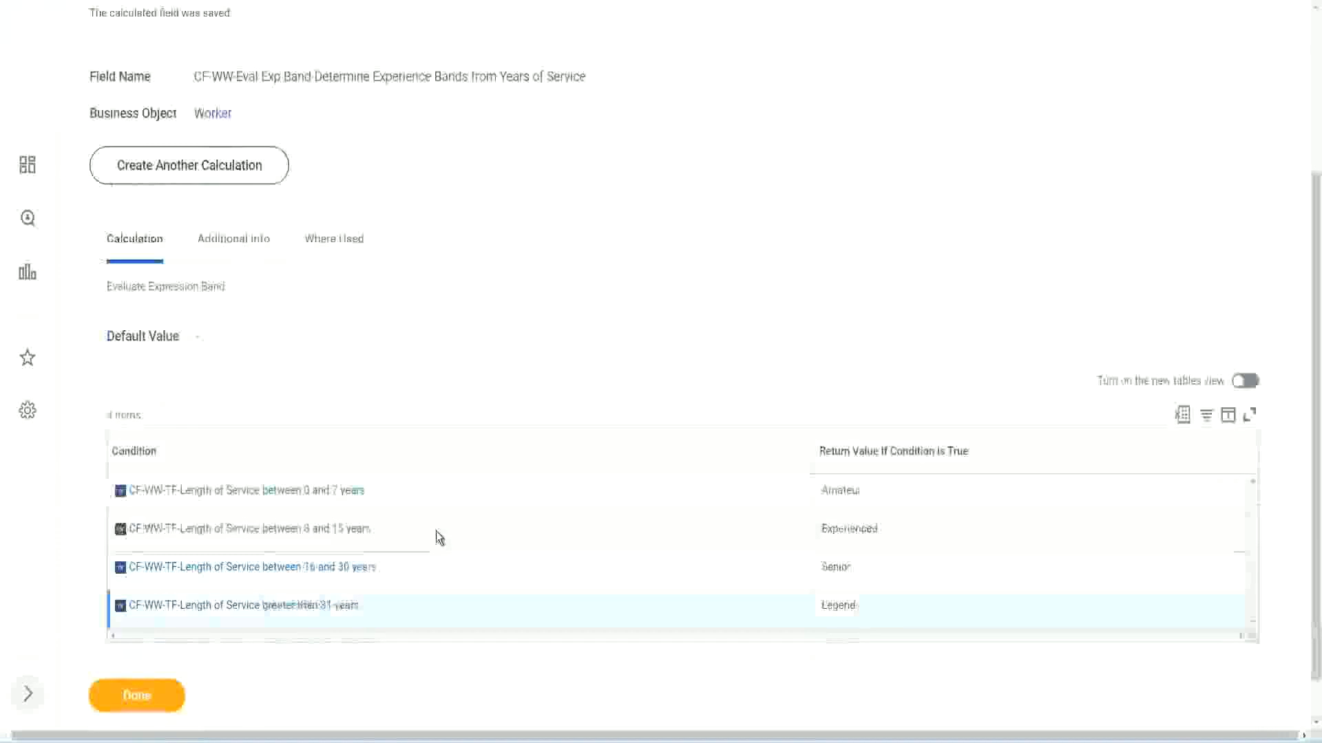
pyautogui.scroll(-1, 436, 531)
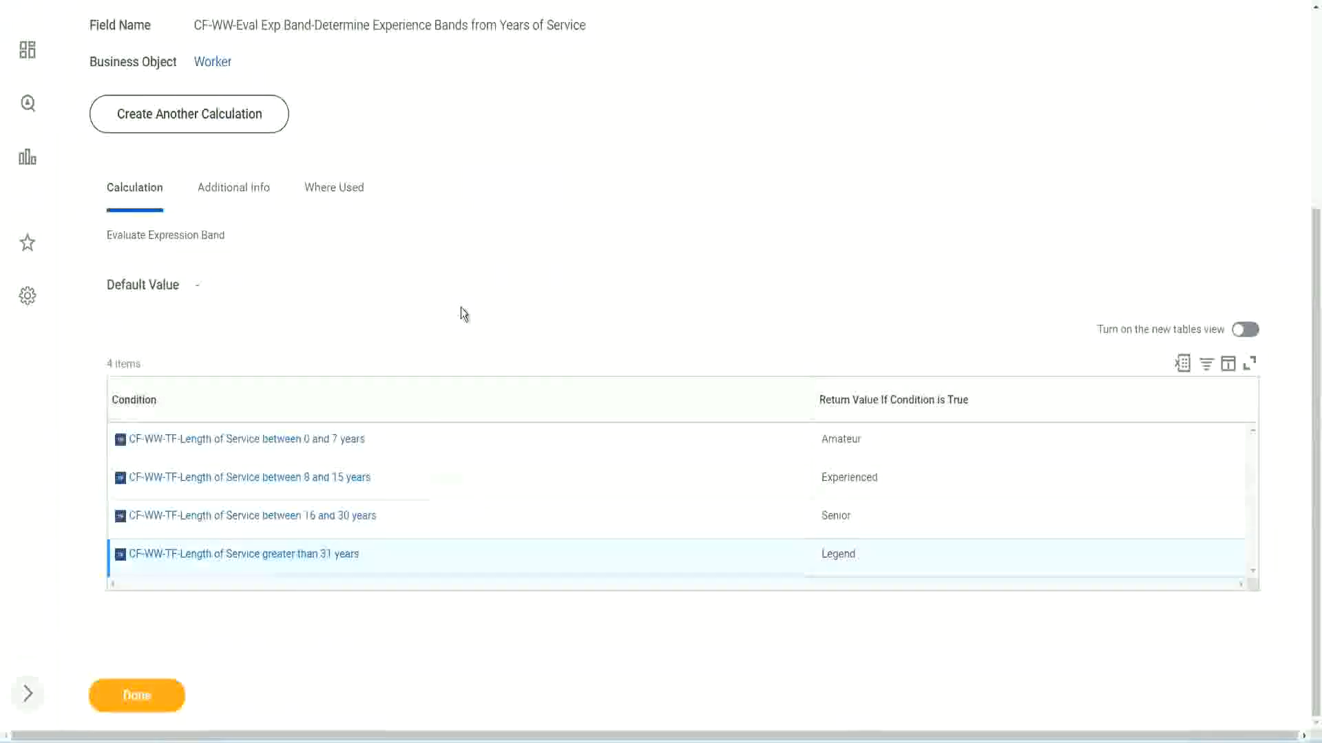
pyautogui.scroll(2, 460, 307)
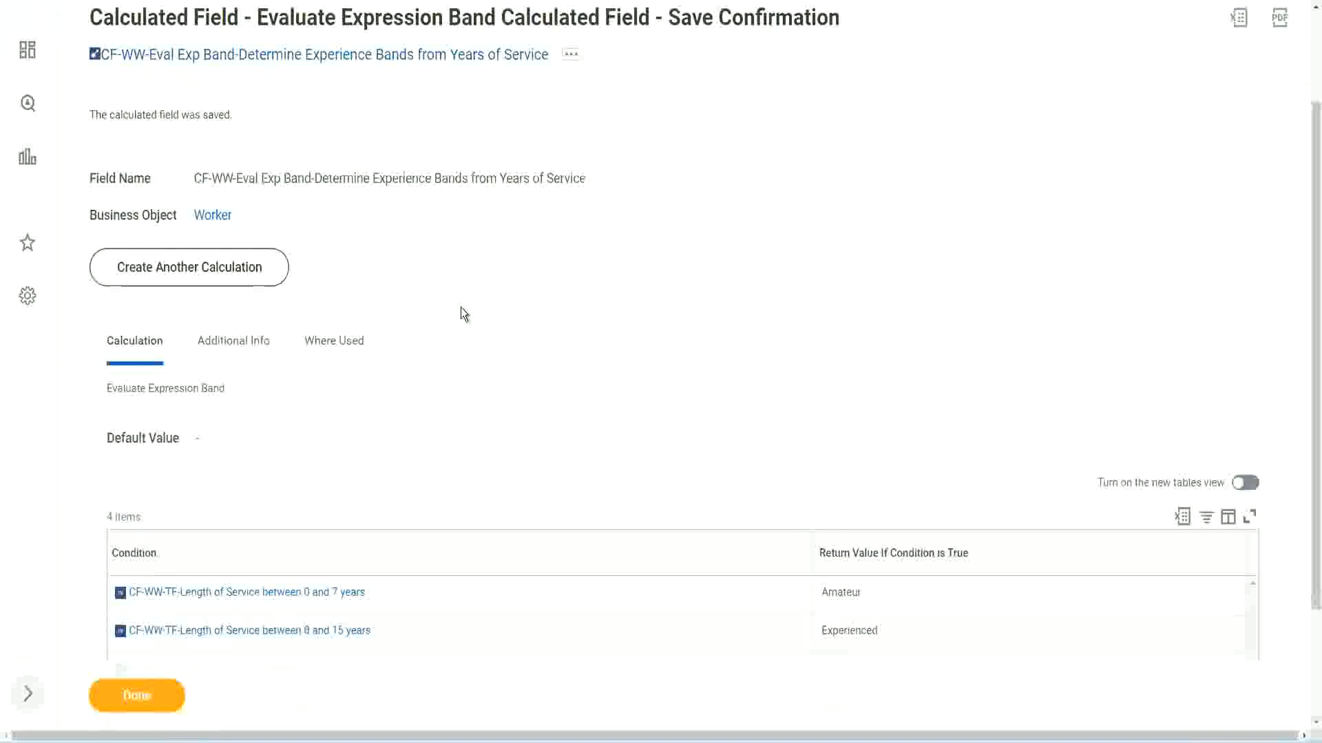
pyautogui.scroll(-2, 460, 314)
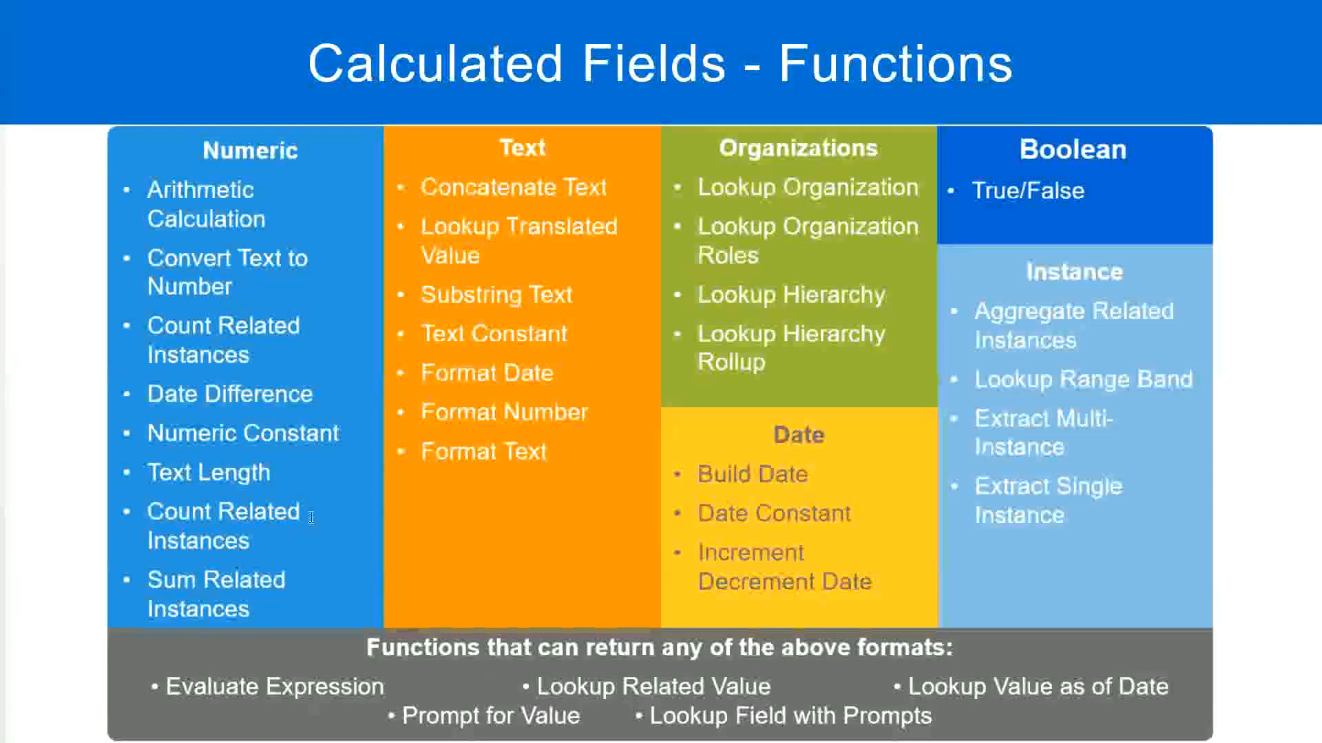
pyautogui.hotkey('alt', 'Tab')
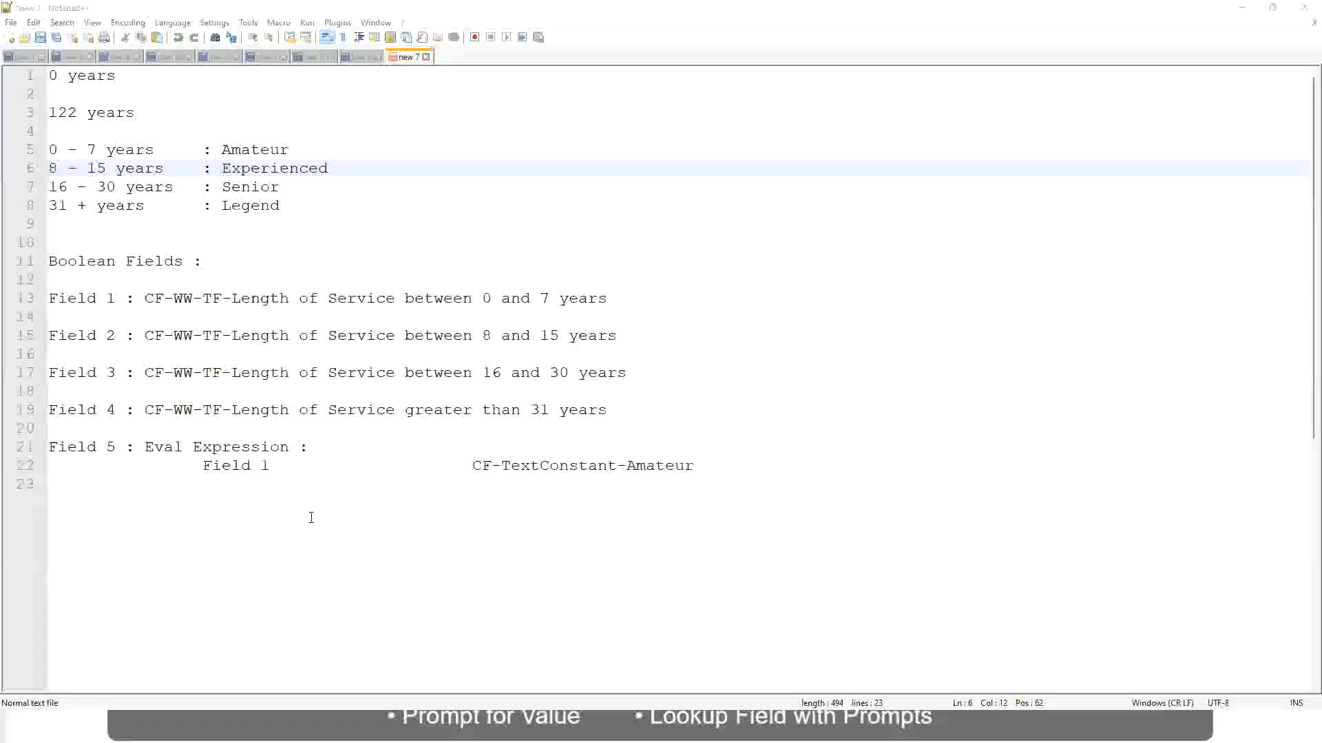
pyautogui.hotkey('alt', 'Tab')
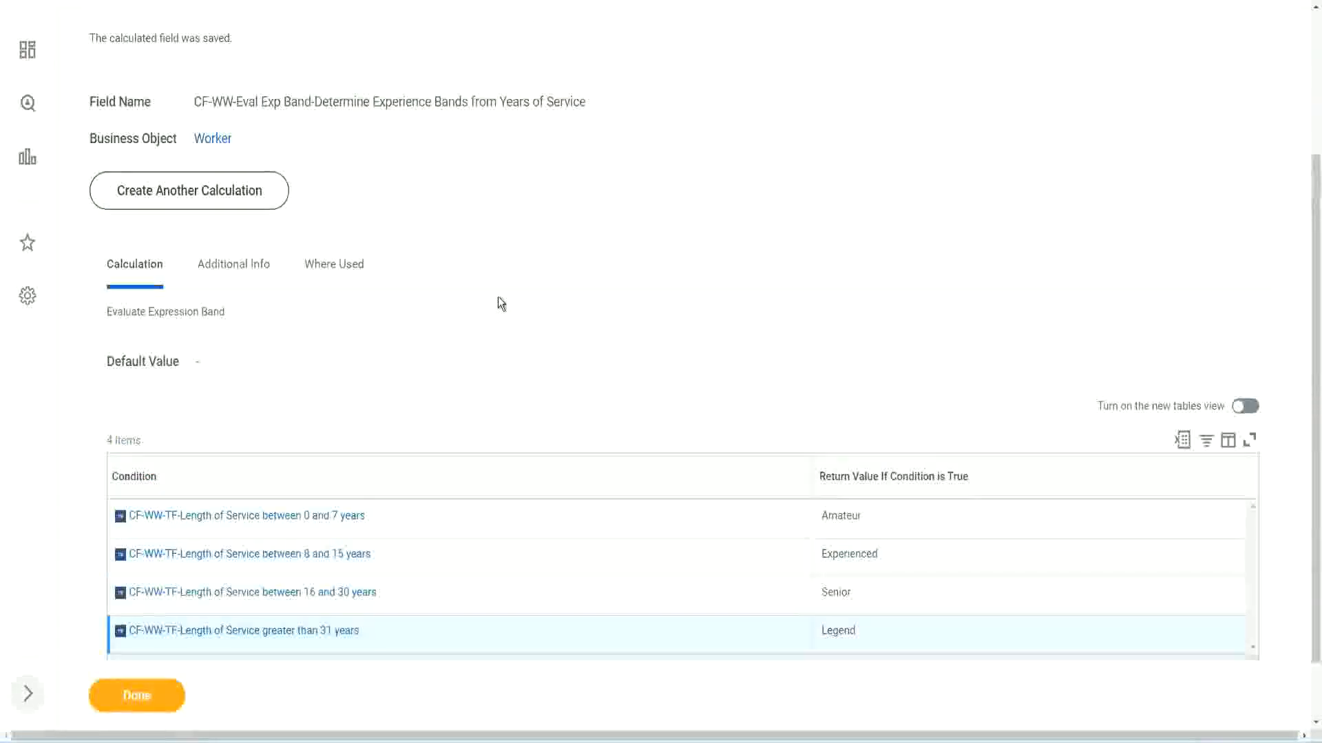
pyautogui.scroll(3, 497, 303)
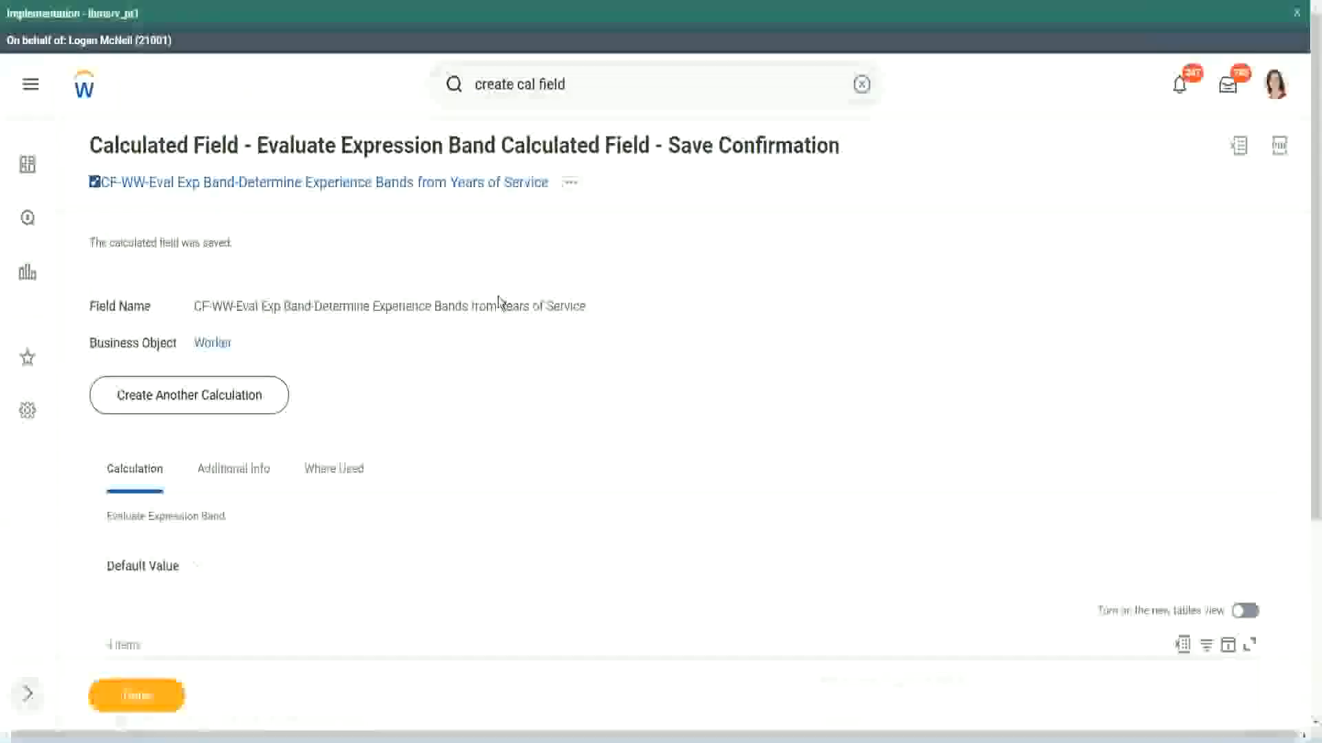
pyautogui.scroll(-4, 496, 303)
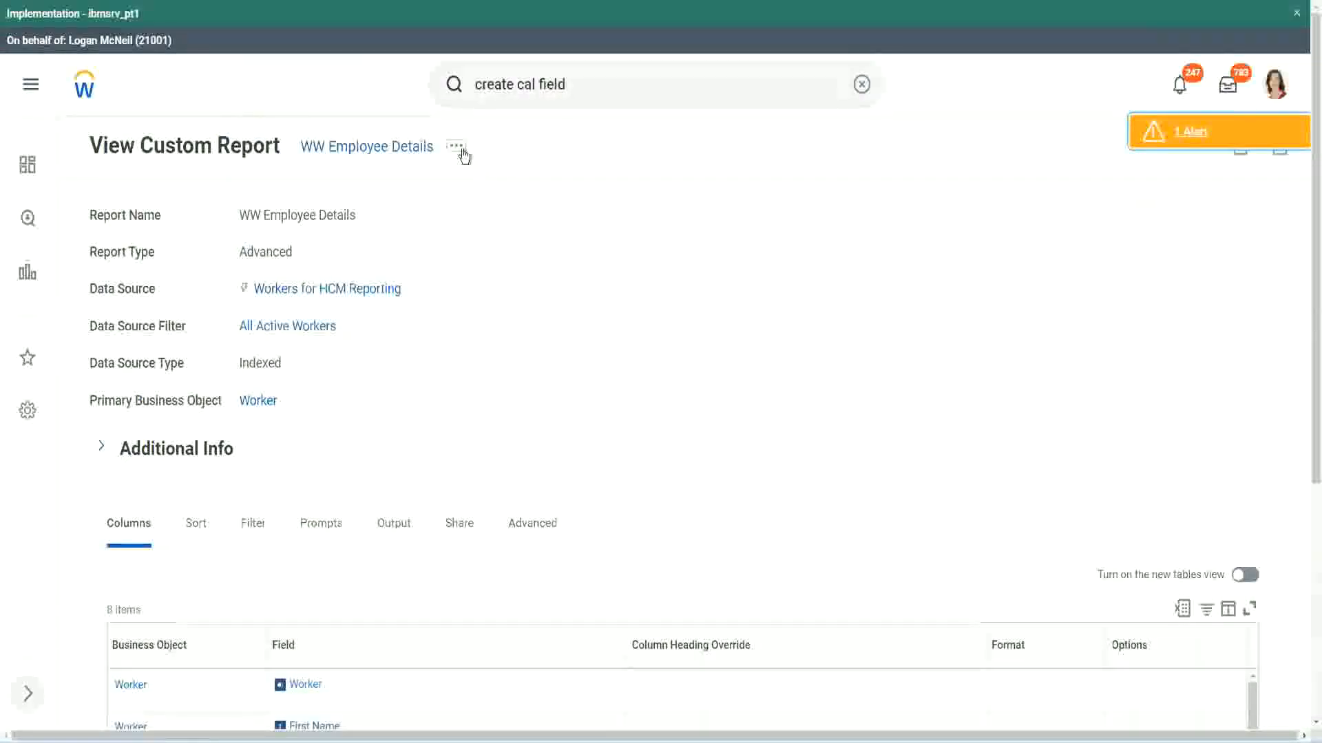
# Open the WW Employee Details custom report for editing.
pyautogui.click(457, 146)
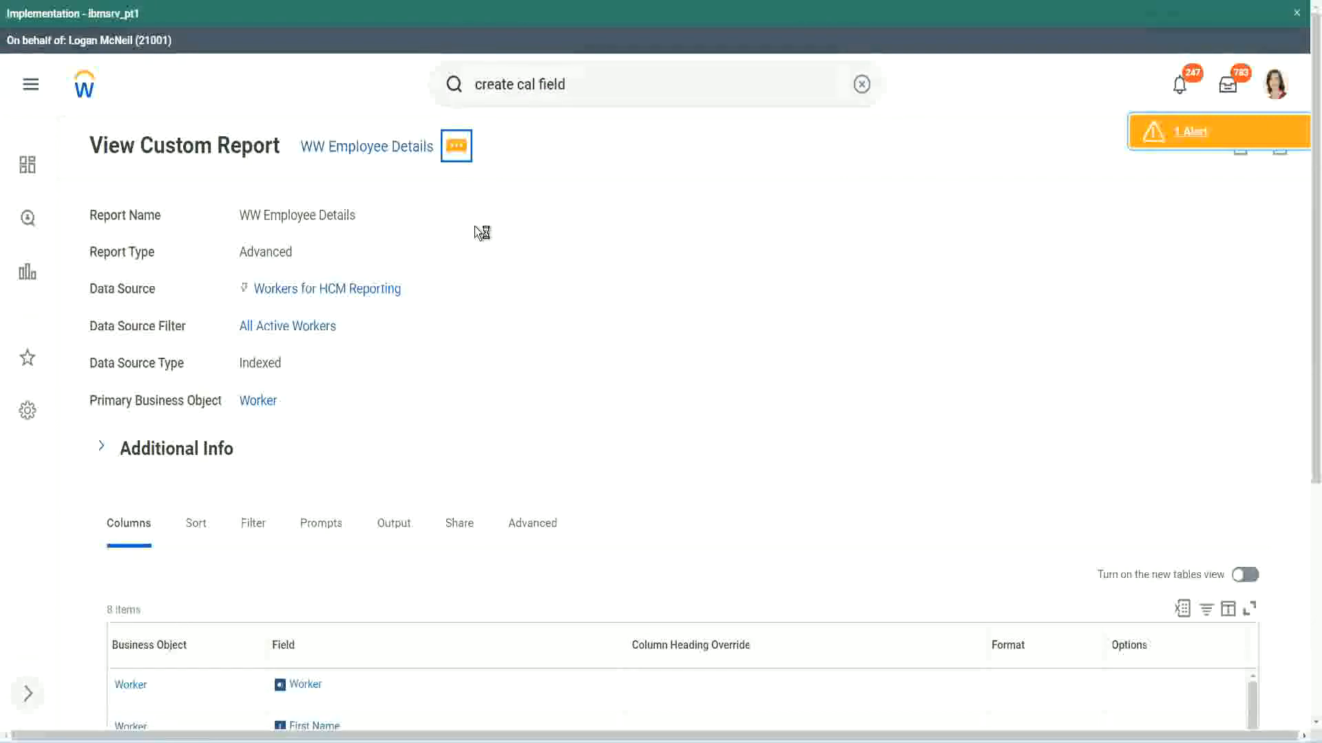
pyautogui.moveTo(533, 227)
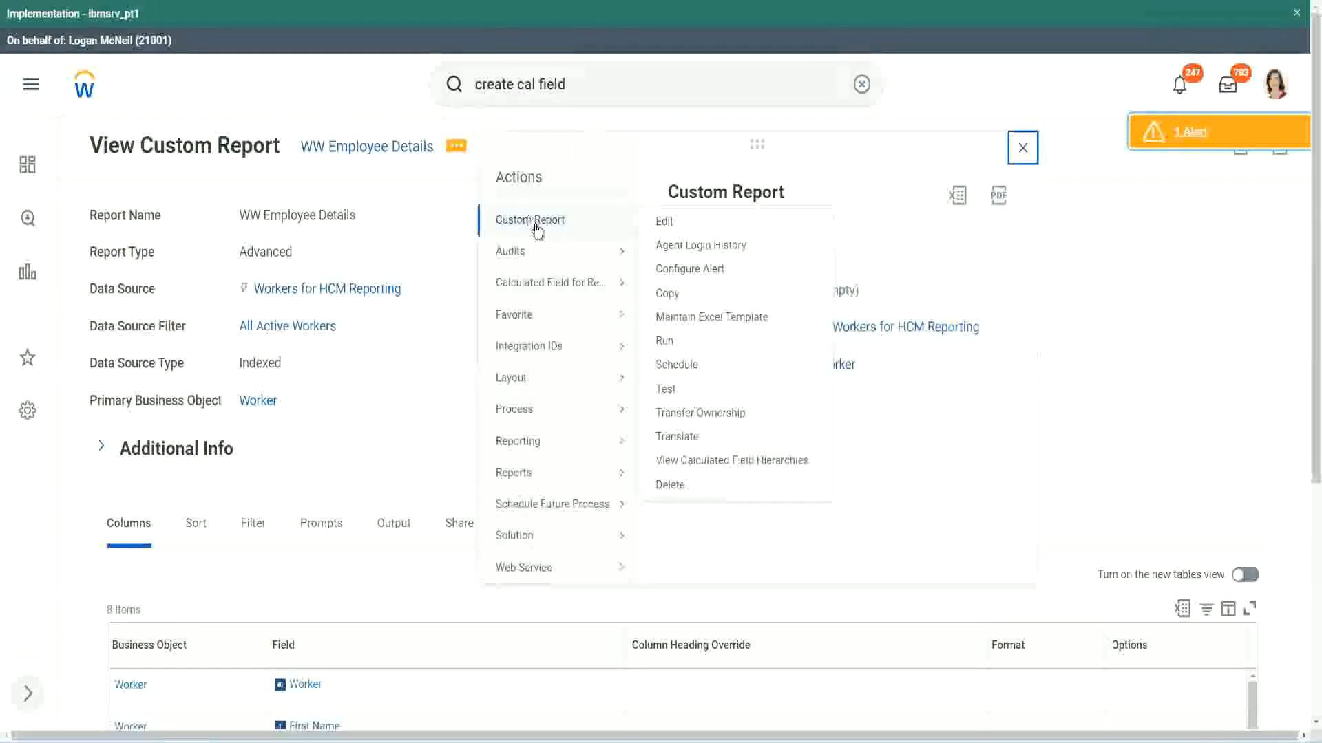
pyautogui.click(665, 223)
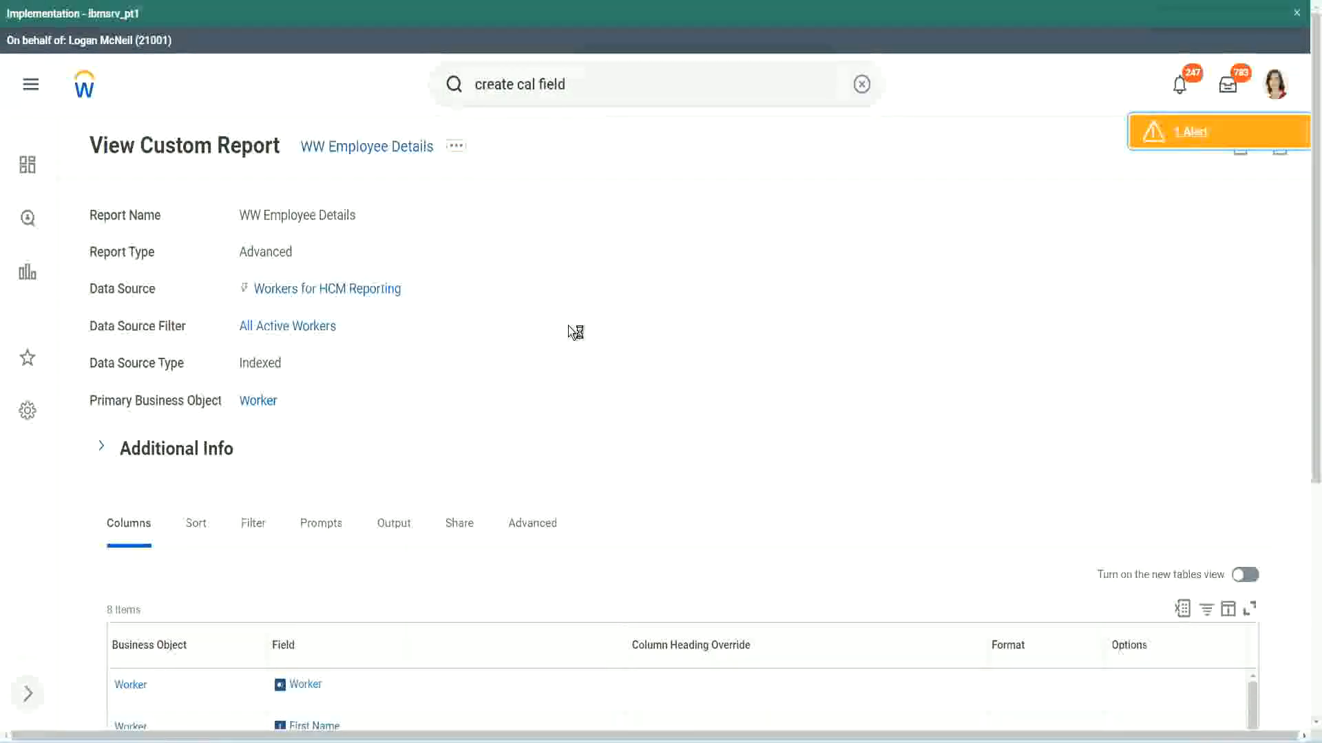
pyautogui.scroll(-1, 568, 325)
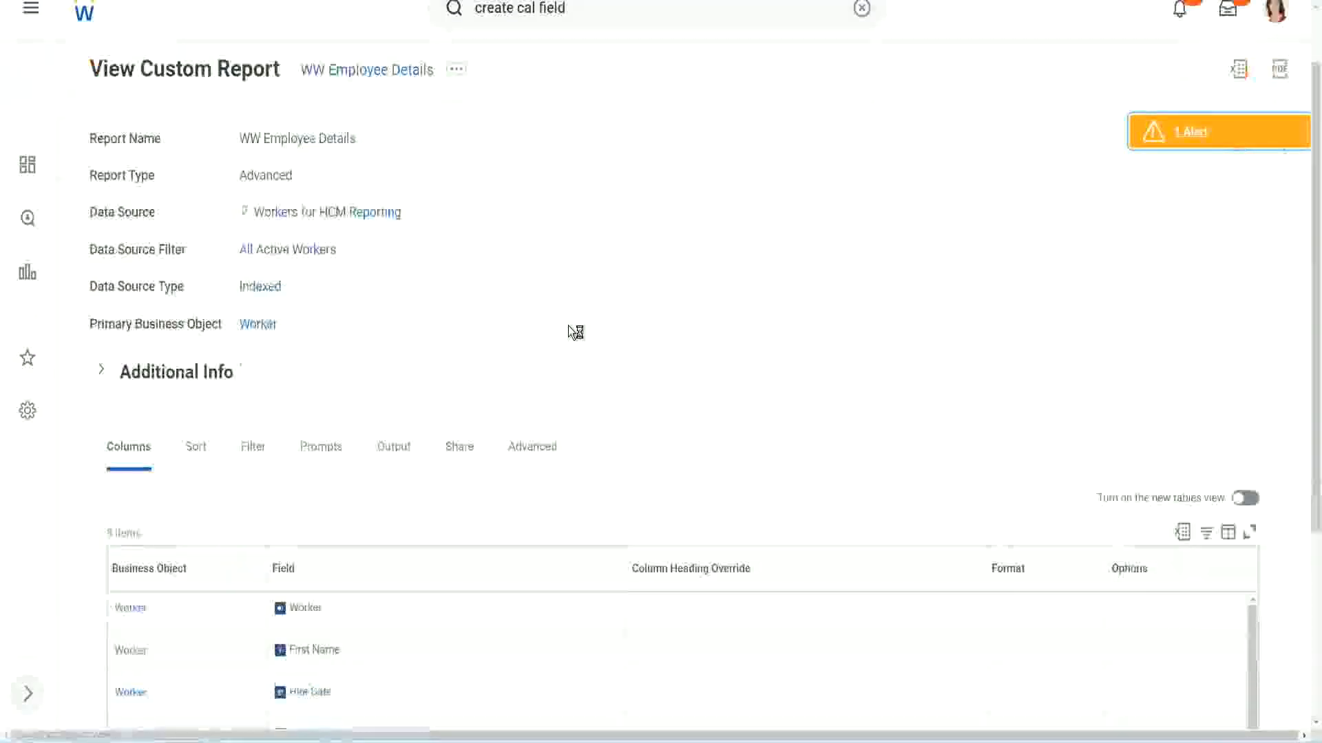
pyautogui.scroll(-3, 568, 325)
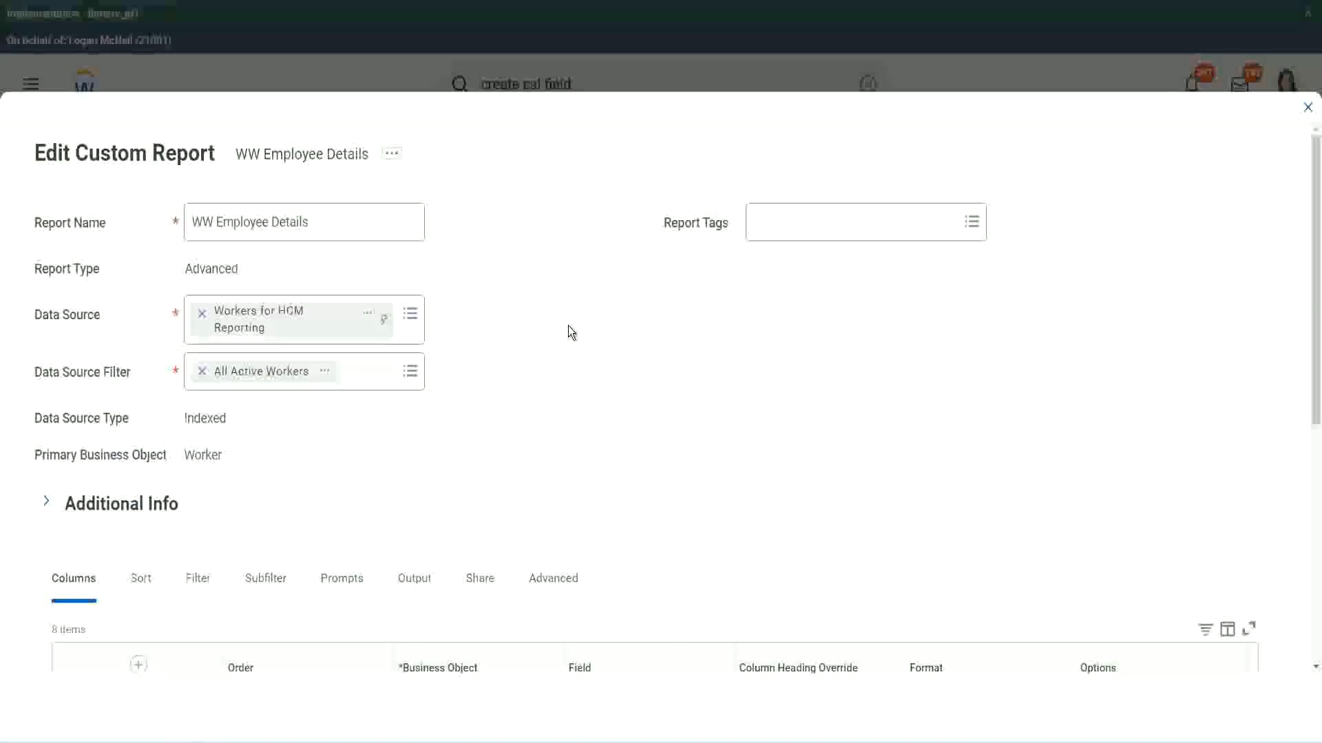
# Add a new Worker column row below the Experience Bands row in the report's columns.
pyautogui.scroll(-8, 568, 325)
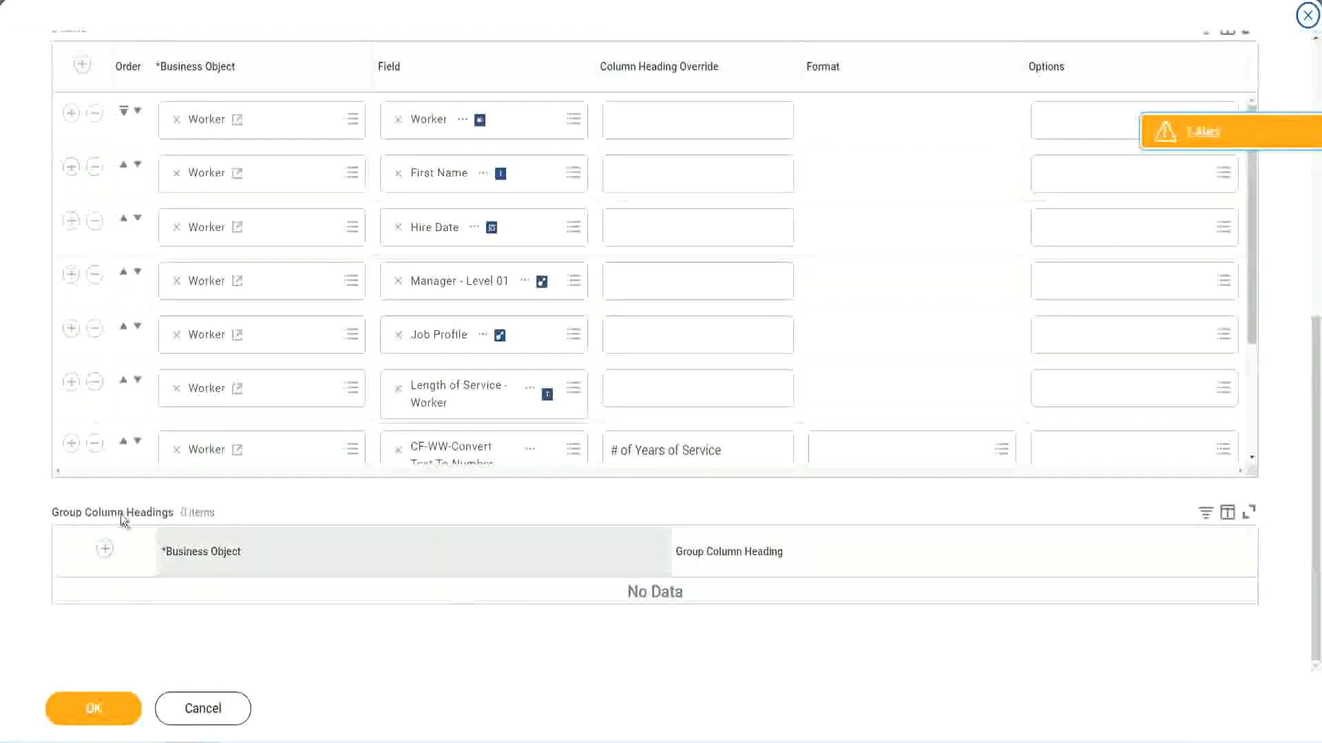
pyautogui.scroll(-3, 274, 331)
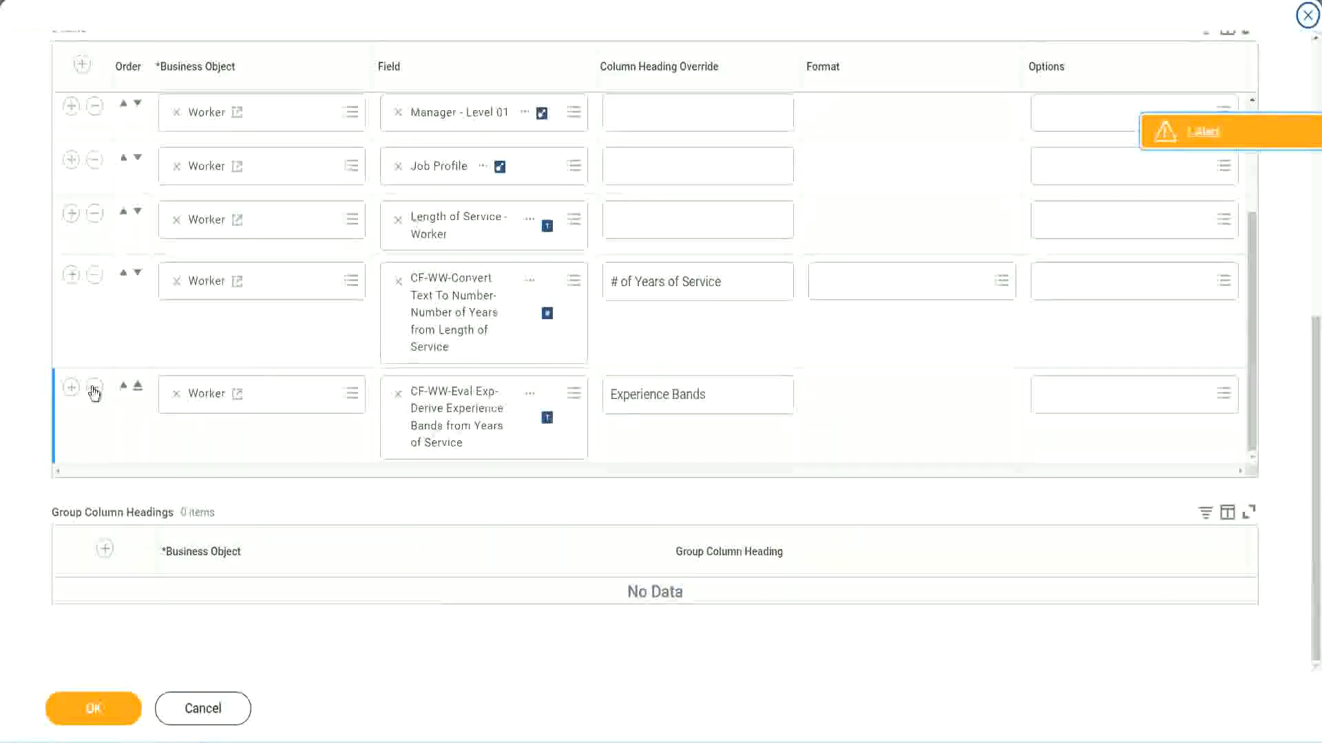
pyautogui.click(72, 387)
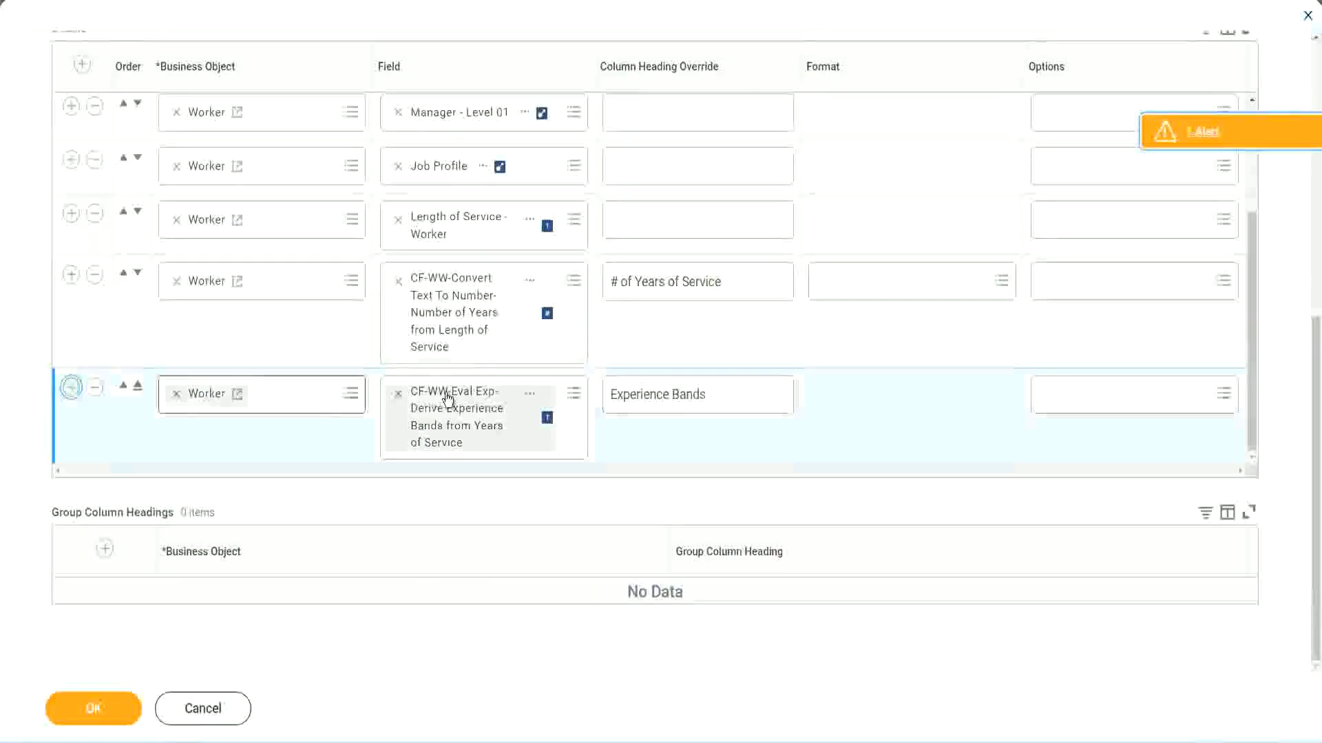
pyautogui.scroll(-1, 486, 363)
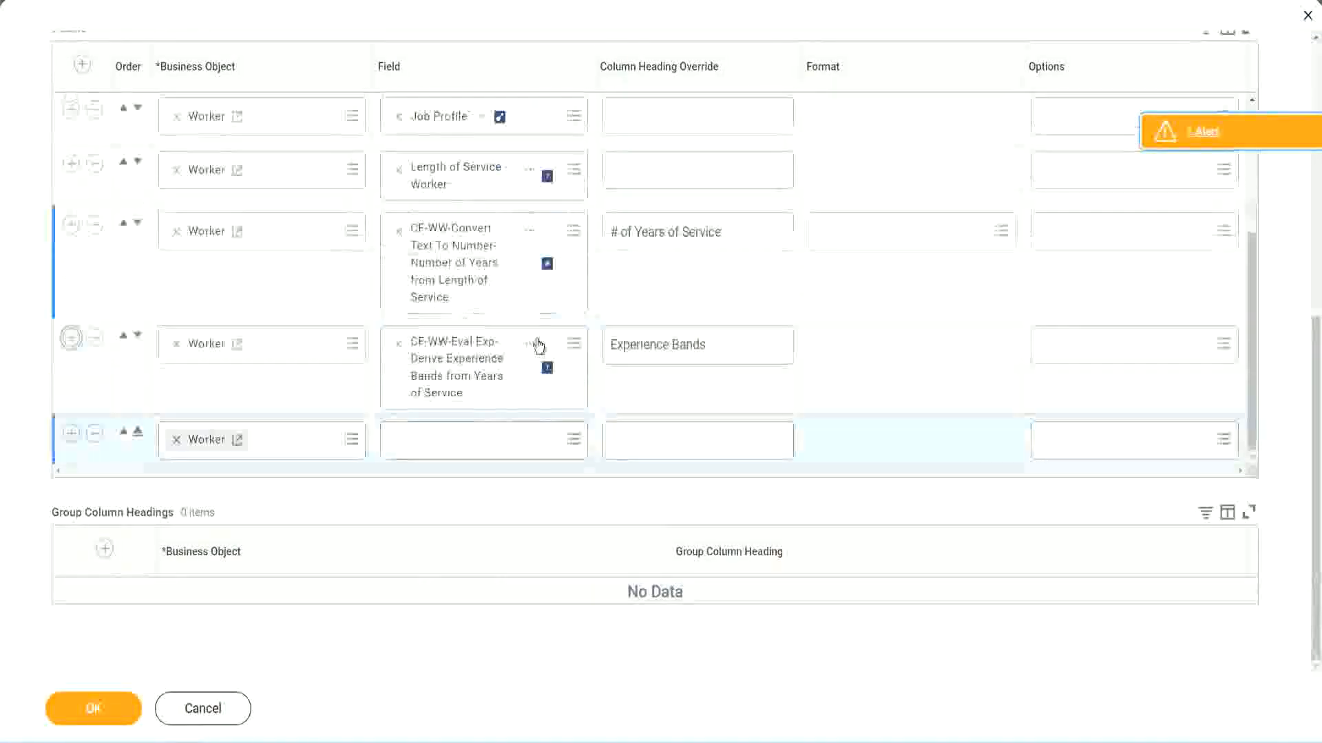
# Copy the calculated field name from the Experience Bands row and paste it into the new Worker row's Field search.
pyautogui.rightClick(460, 372)
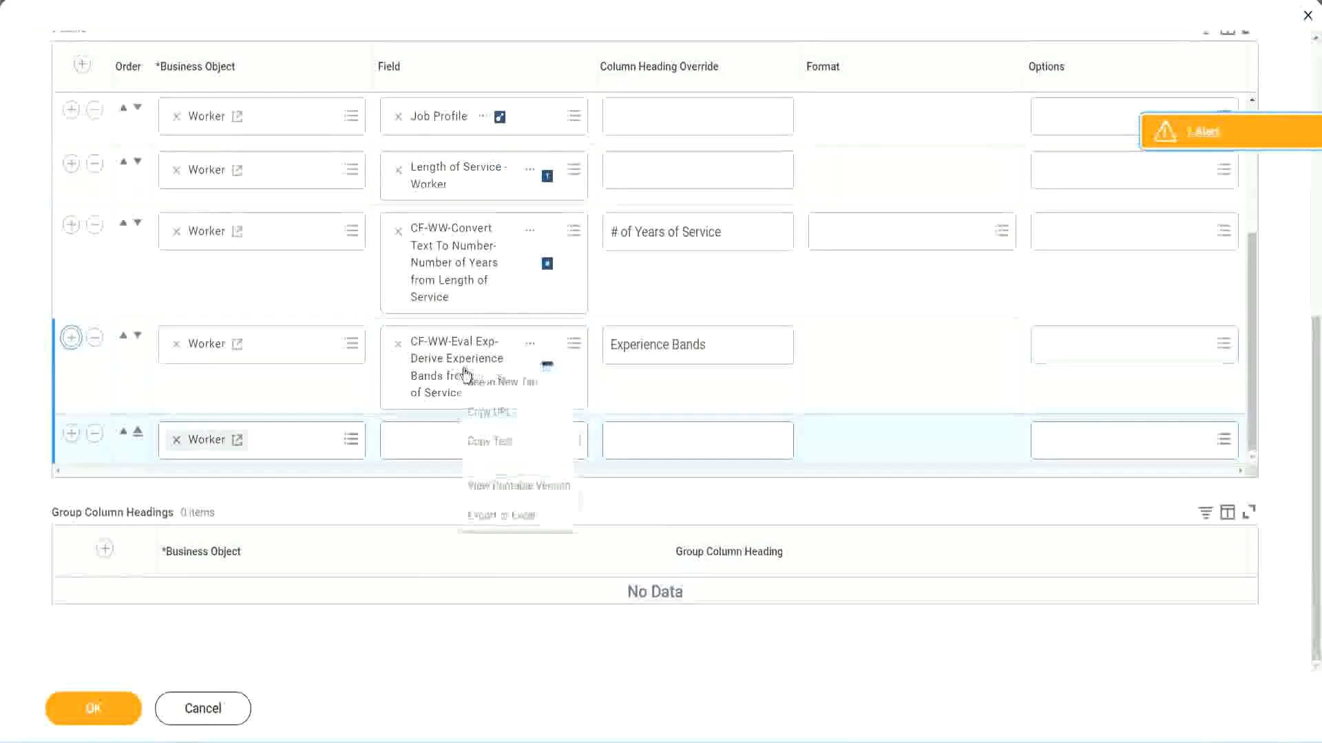
pyautogui.click(495, 443)
pyautogui.click(489, 451)
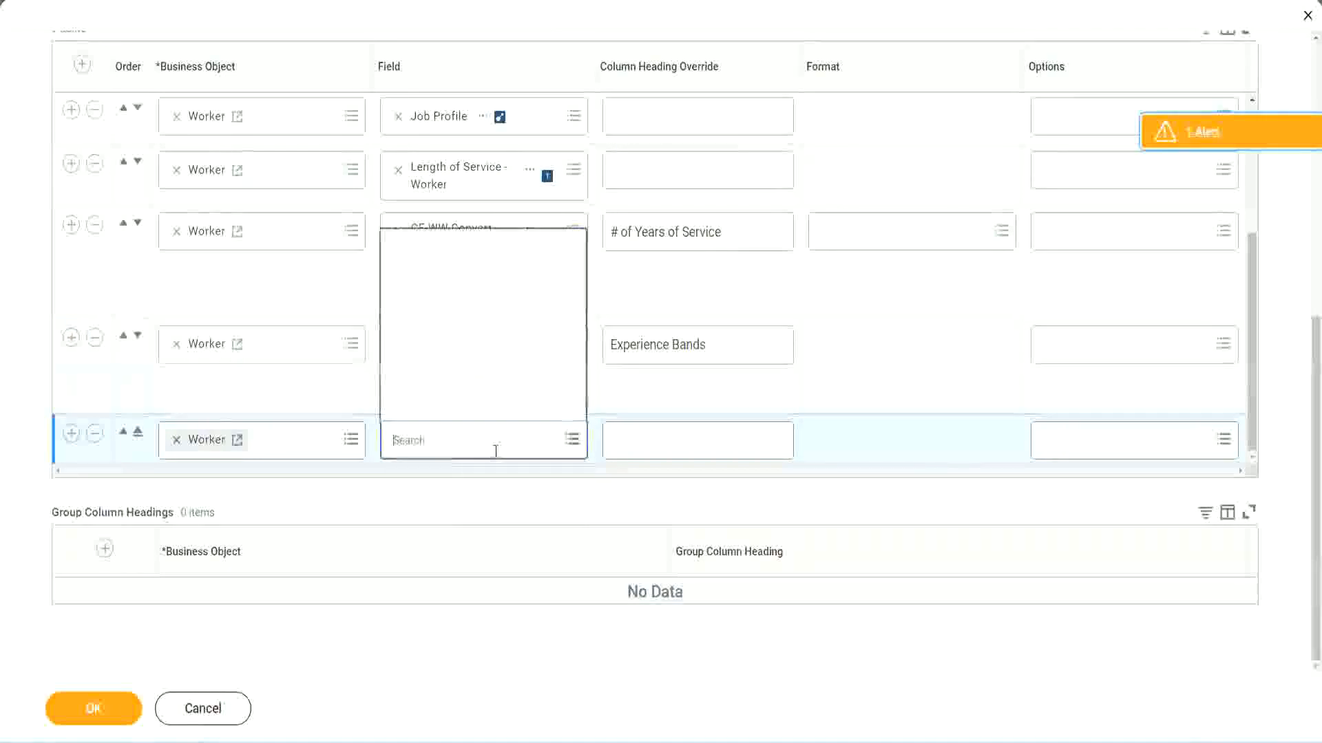
pyautogui.write('Experience Bands from Years of Service')
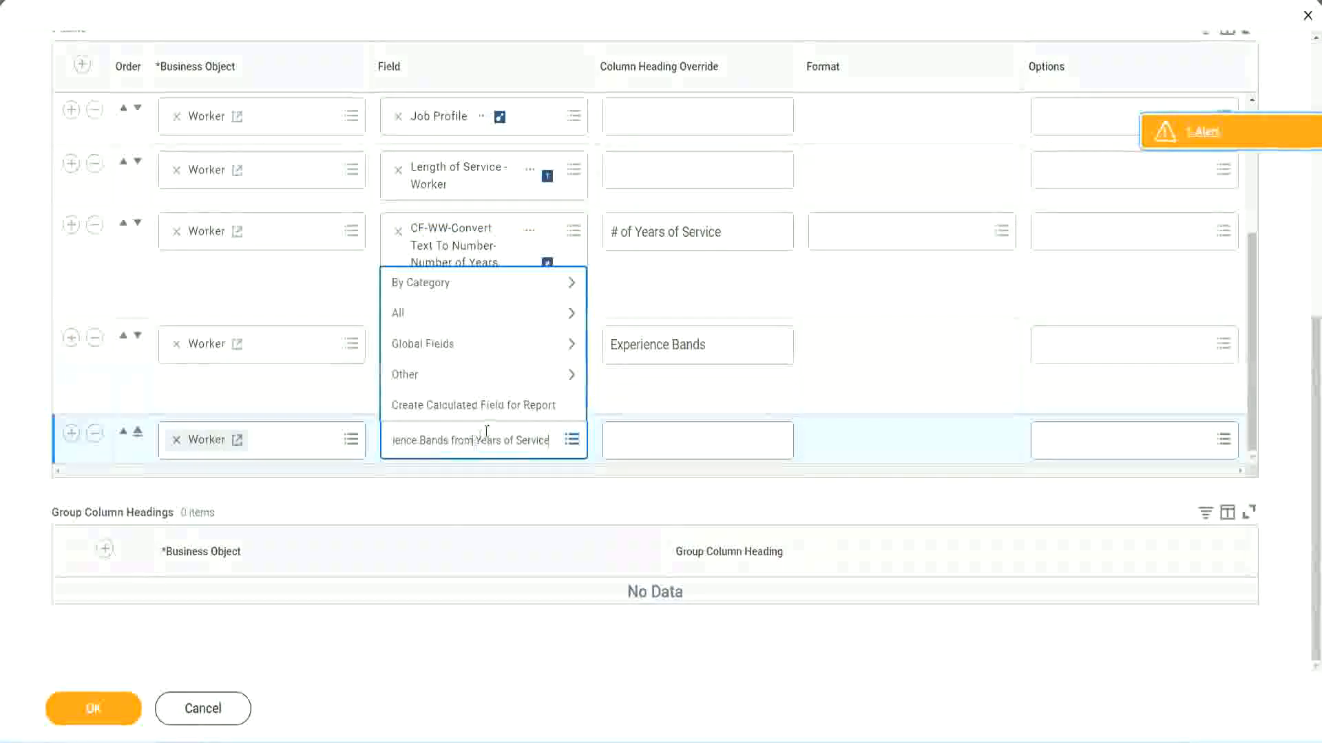
pyautogui.press('Return')
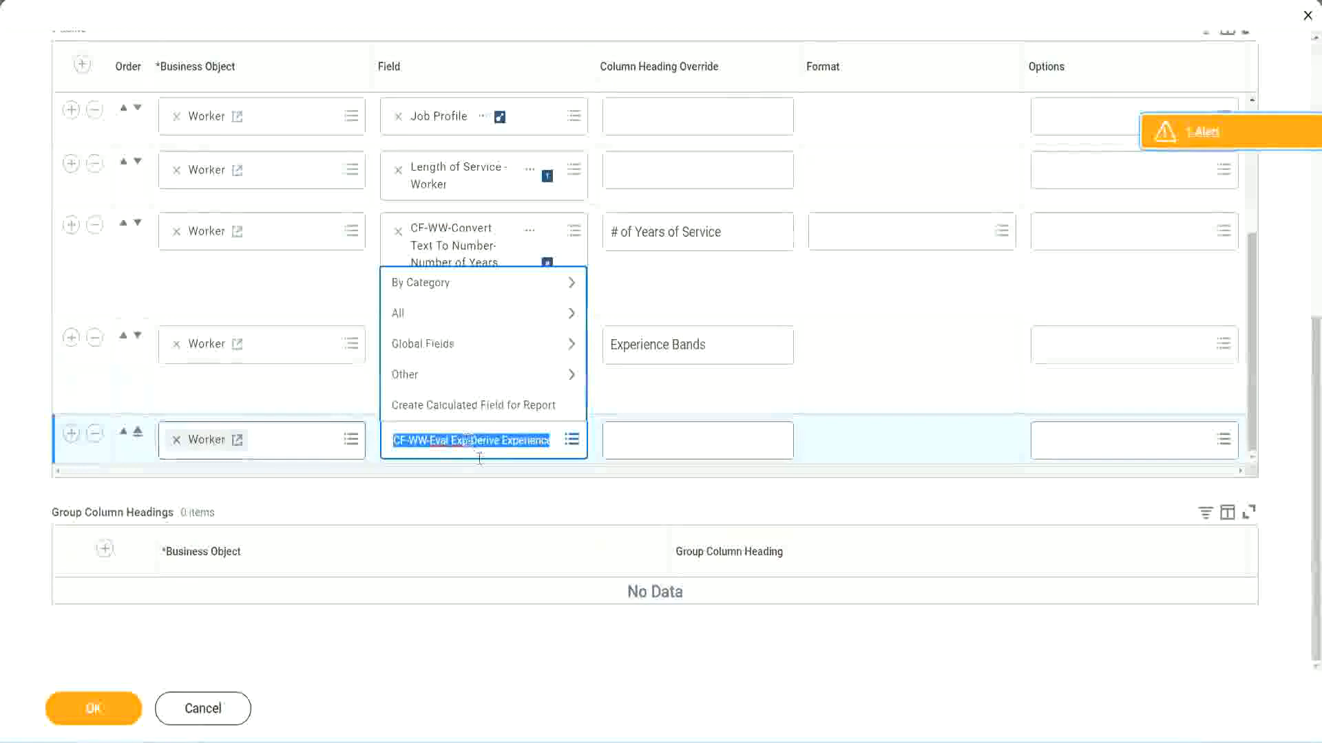
# Shorten the new row's field search to "CF-WW-Eval Exp Band" and choose CF-WW-Eval Exp Band-Determine Experience Bands from Years of Service.
pyautogui.write('Band')
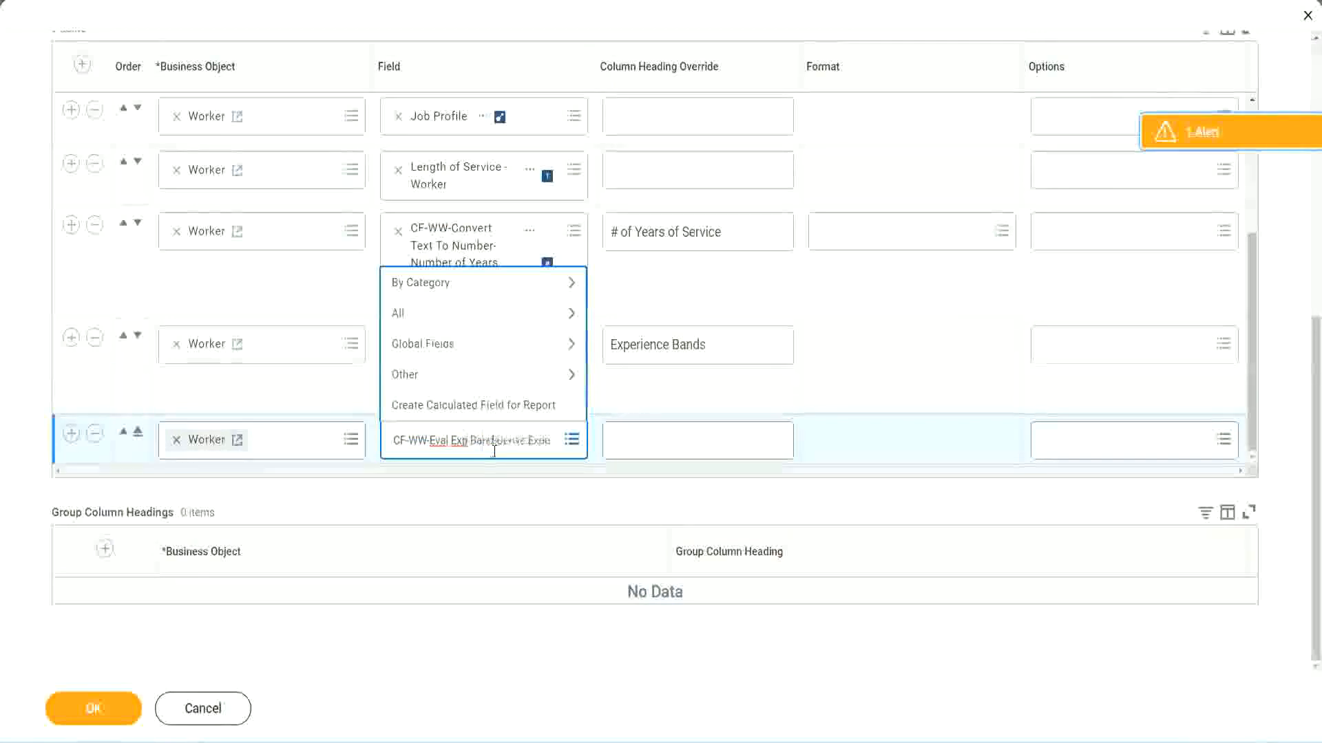
pyautogui.press('Delete')
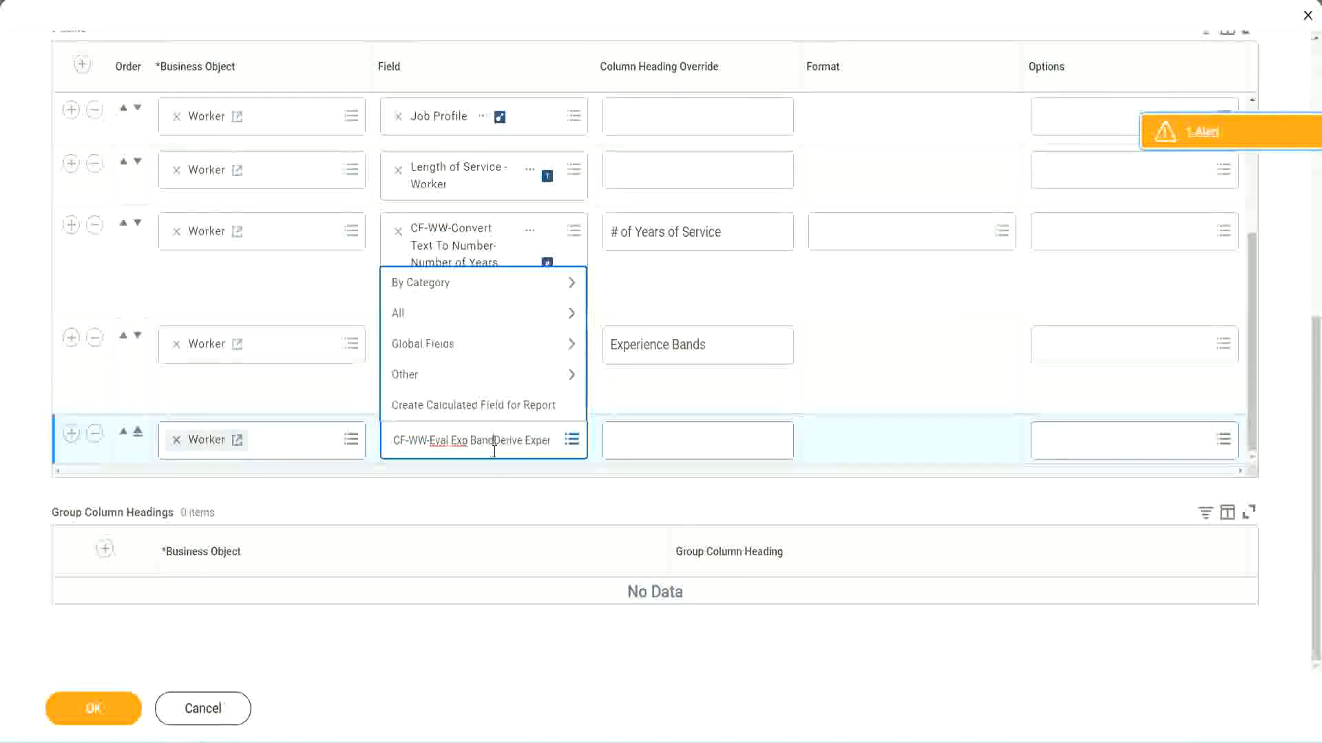
pyautogui.press('Delete')
pyautogui.press('Delete')
pyautogui.press('Delete')
pyautogui.press('Delete')
pyautogui.press('Delete')
pyautogui.press('Delete')
pyautogui.press('Delete')
pyautogui.press('Delete')
pyautogui.press('Delete')
pyautogui.press('Delete')
pyautogui.press('Delete')
pyautogui.press('Delete')
pyautogui.press('Delete')
pyautogui.press('Delete')
pyautogui.press('Delete')
pyautogui.press('Delete')
pyautogui.press('Delete')
pyautogui.press('Return')
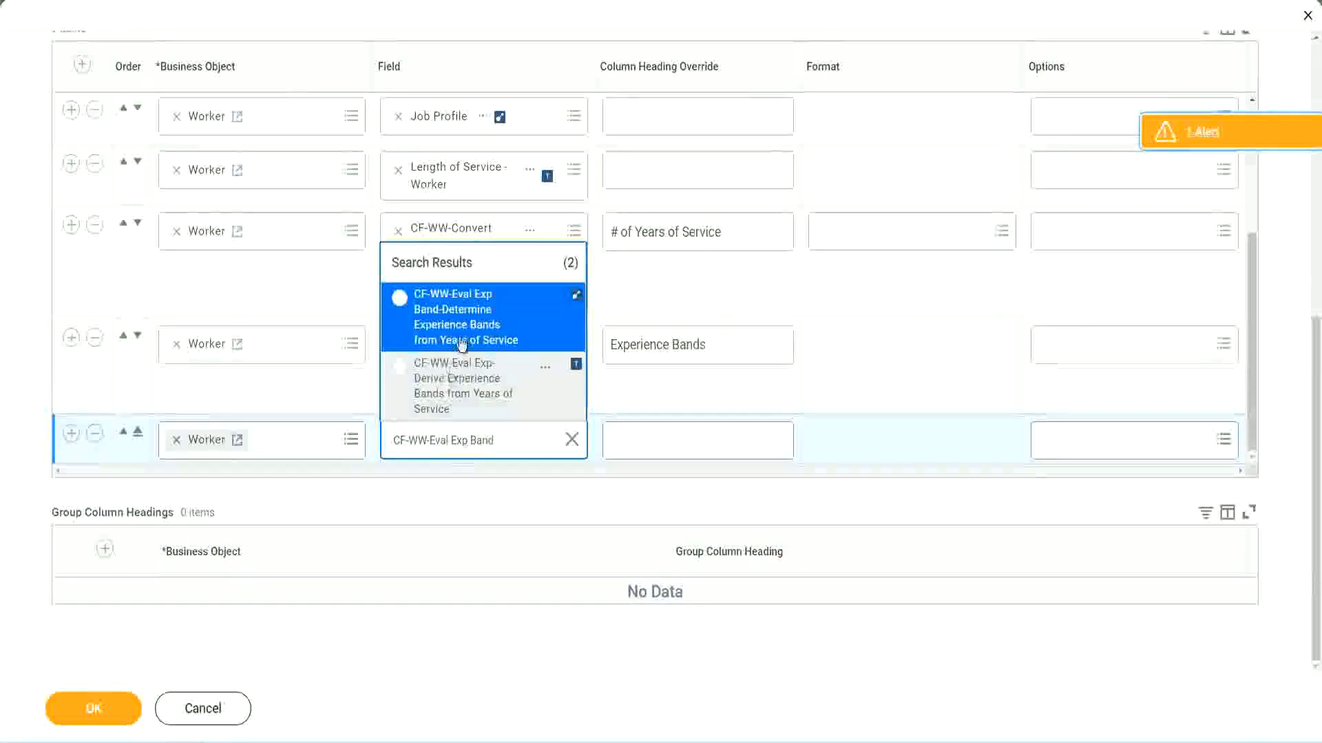
pyautogui.click(482, 326)
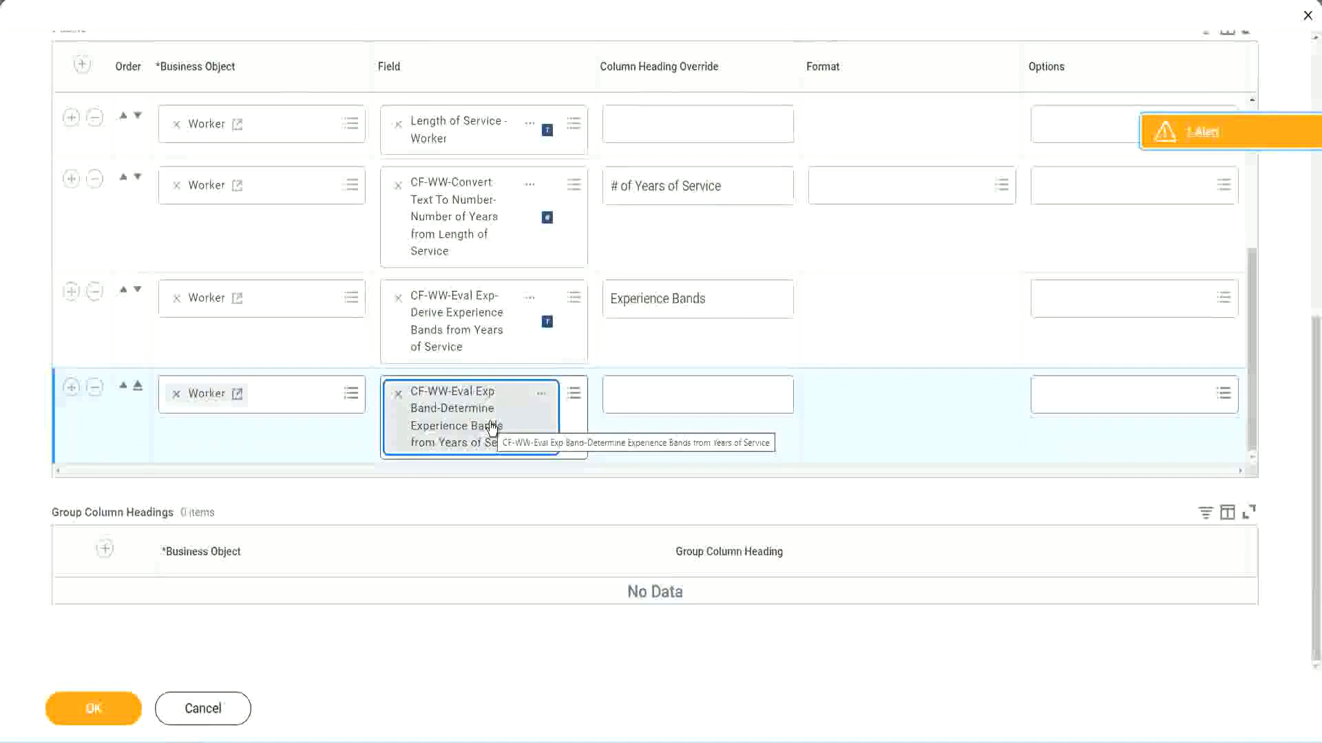
# Set the new row's column heading override to "Experience Bands (Eval Exp Bands)", reusing the heading from the row above, and save the report changes.
pyautogui.click(726, 299)
pyautogui.hotkey('ctrl', 'c')
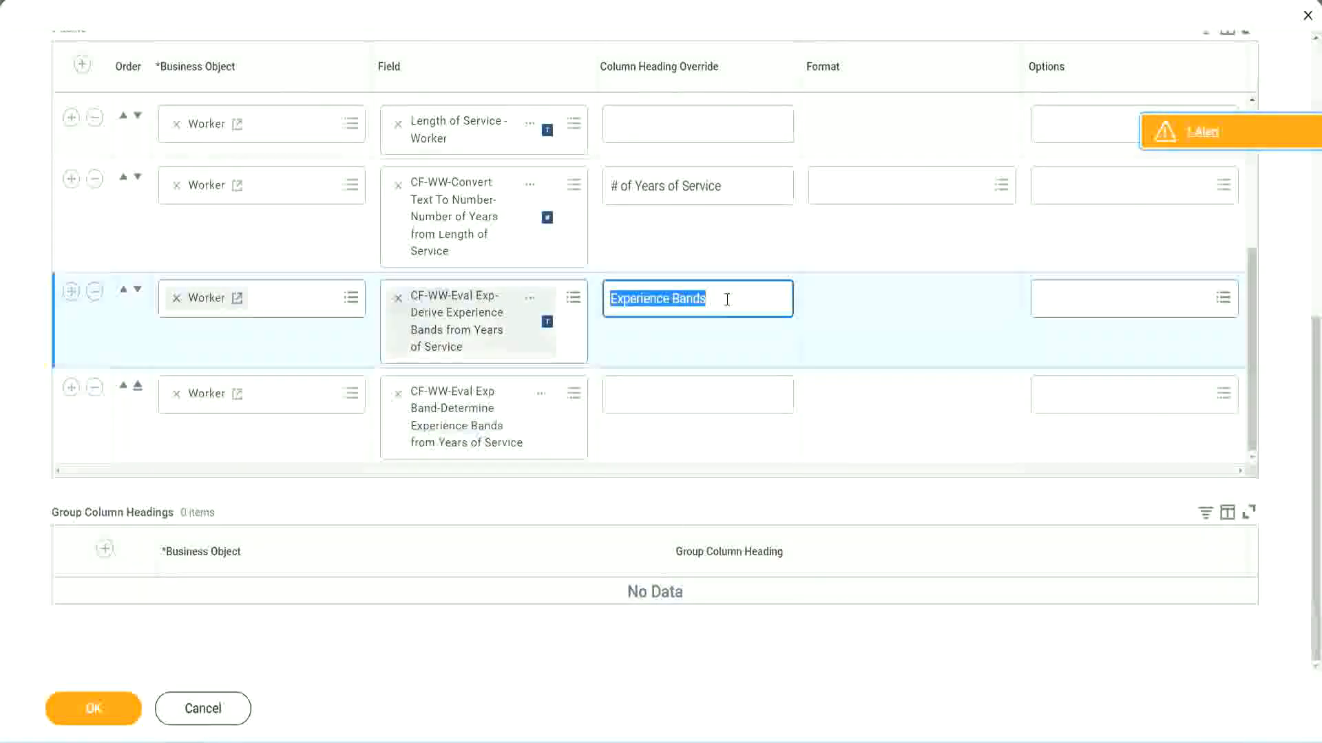
pyautogui.click(642, 393)
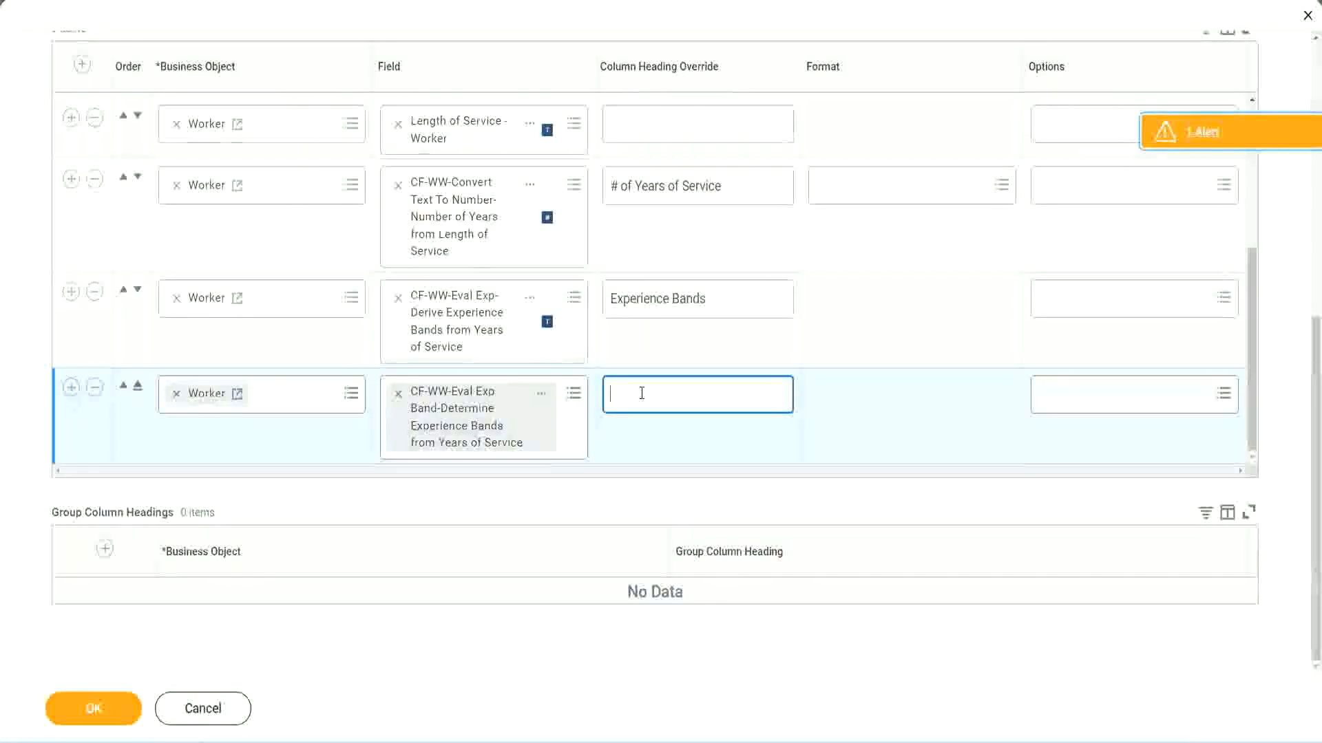
pyautogui.hotkey('ctrl', 'v')
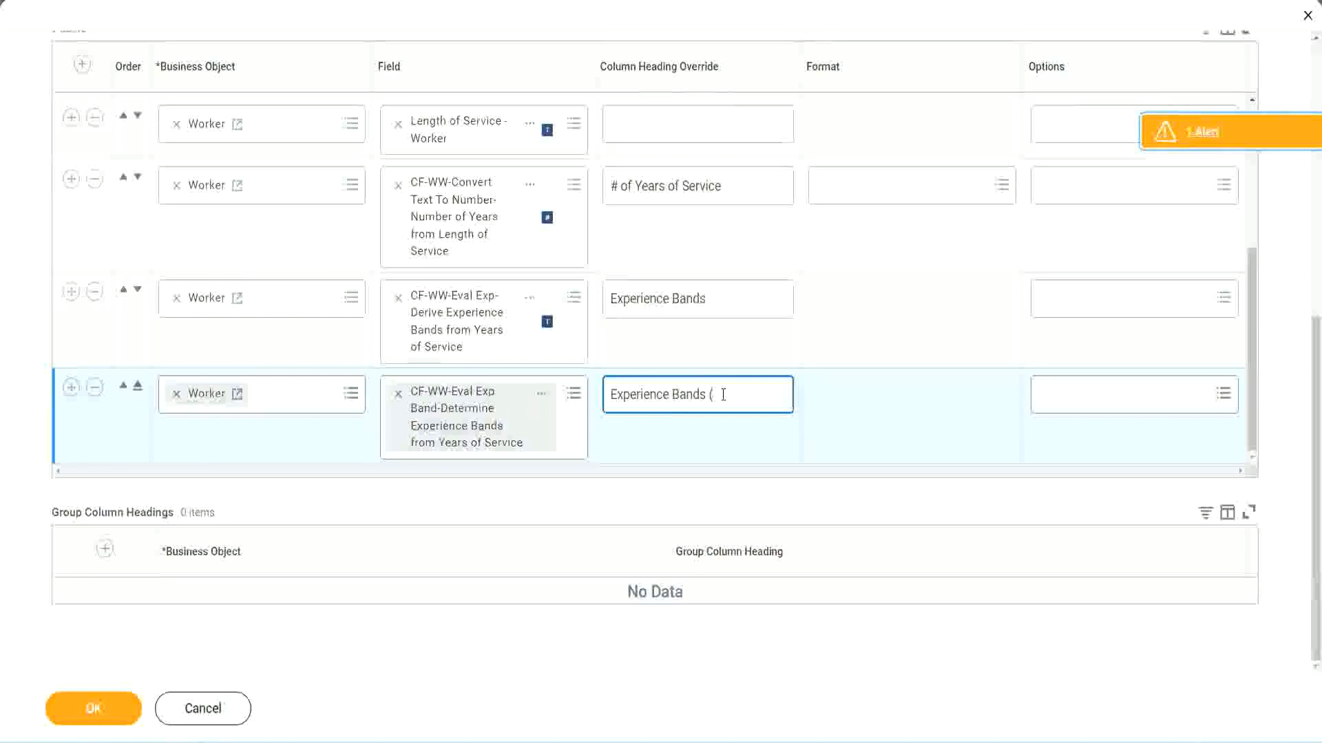
pyautogui.write('val E')
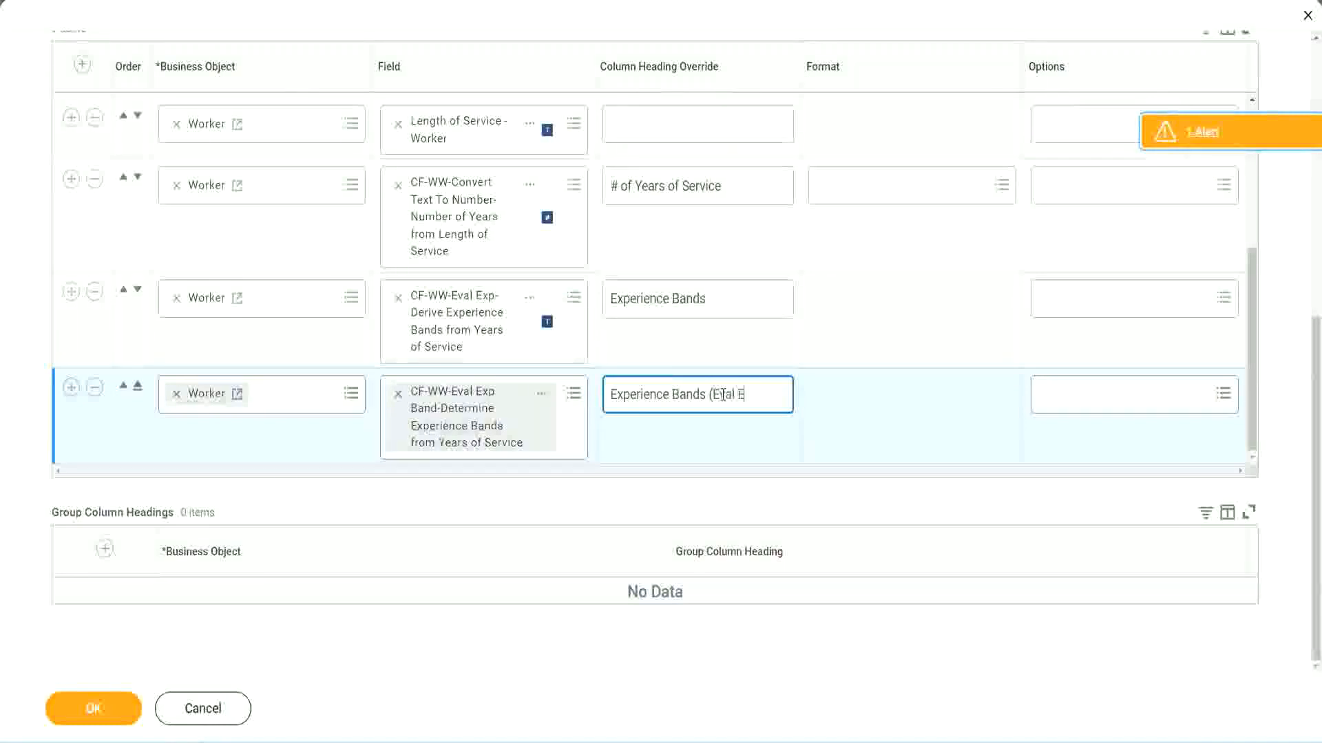
pyautogui.write('xp Bands)')
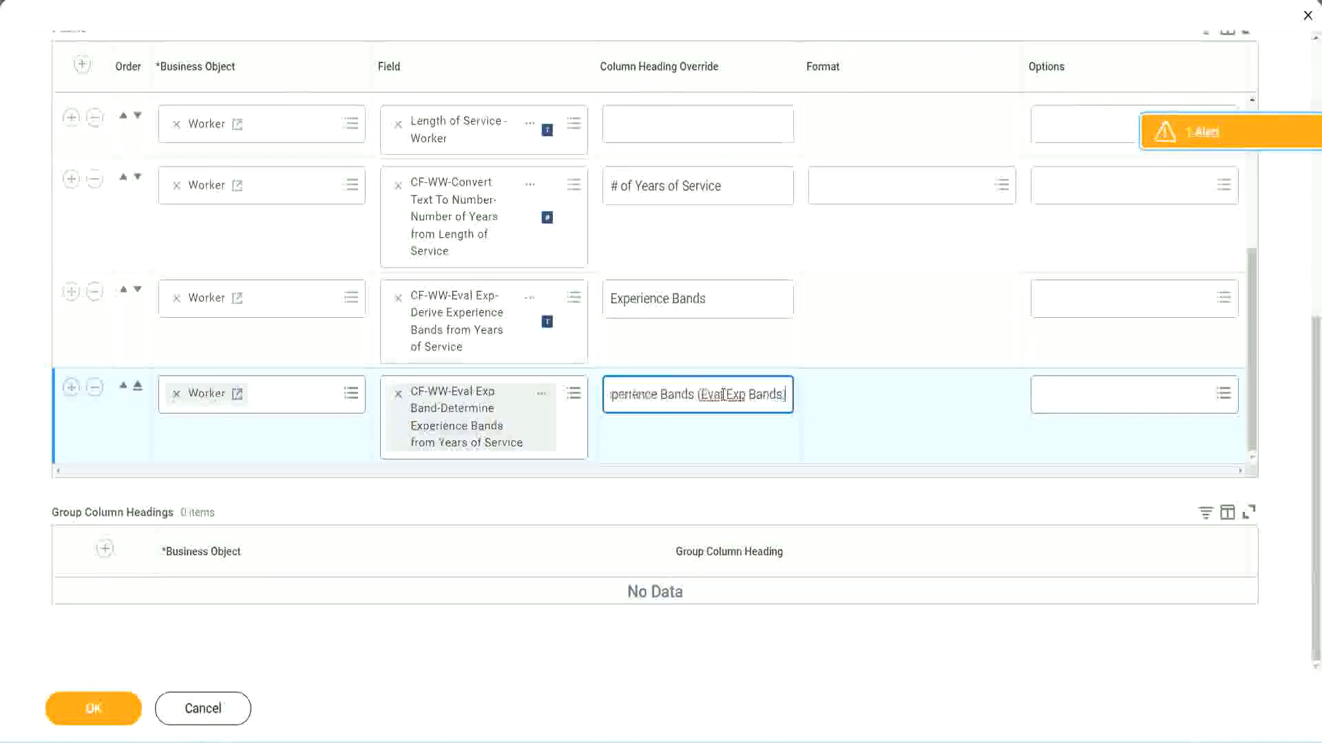
pyautogui.doubleClick(736, 394)
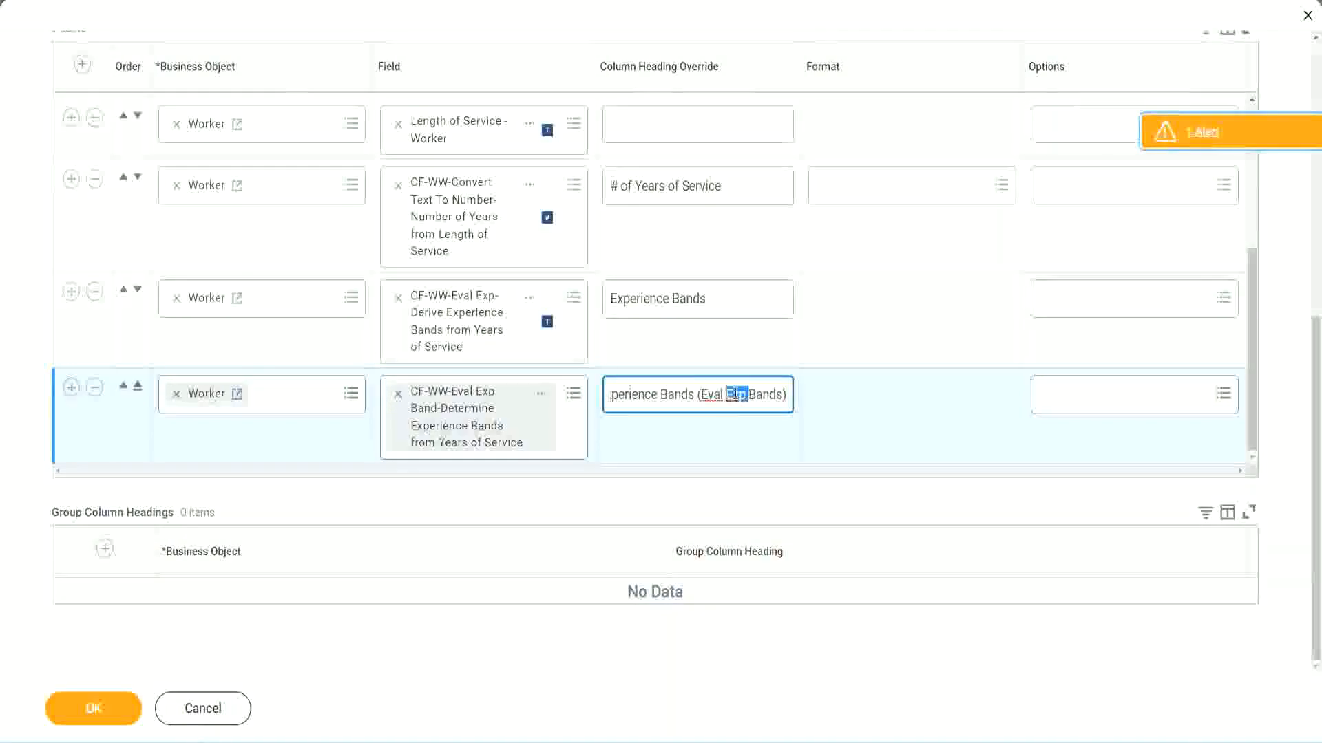
pyautogui.click(761, 387)
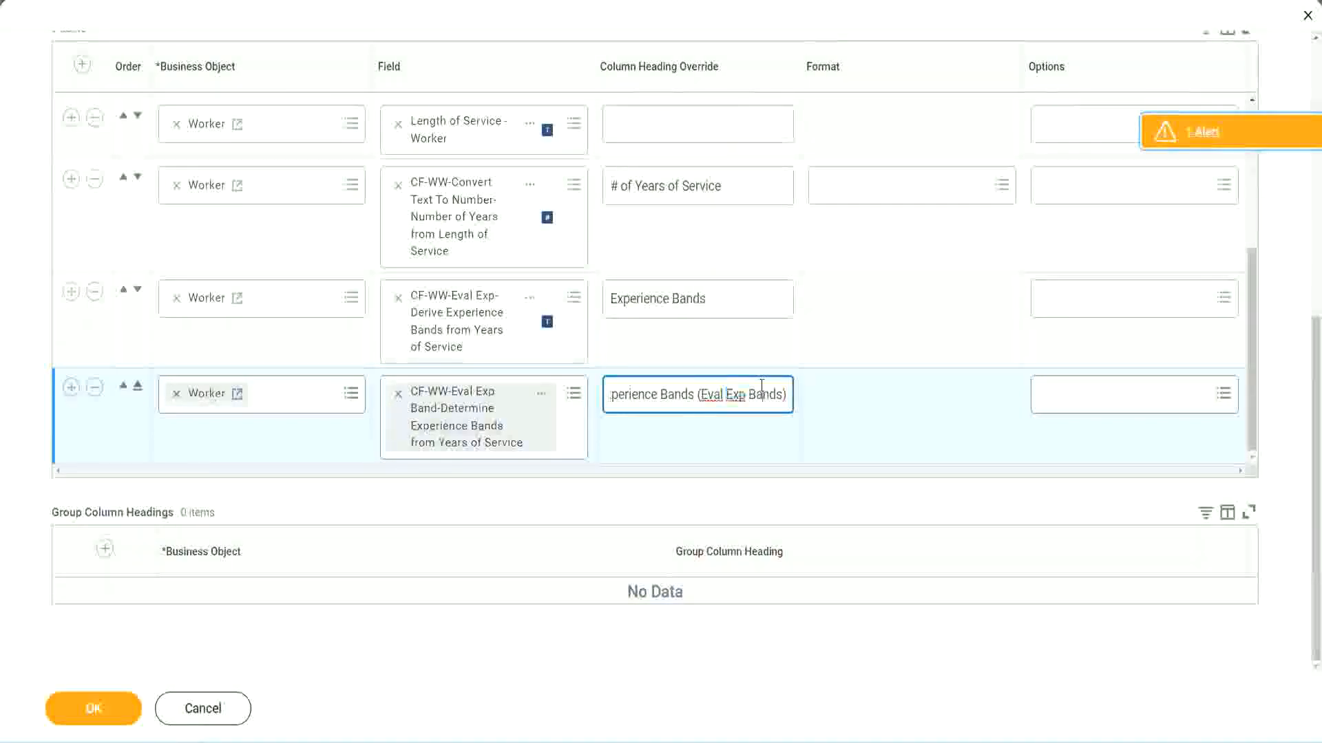
pyautogui.click(100, 711)
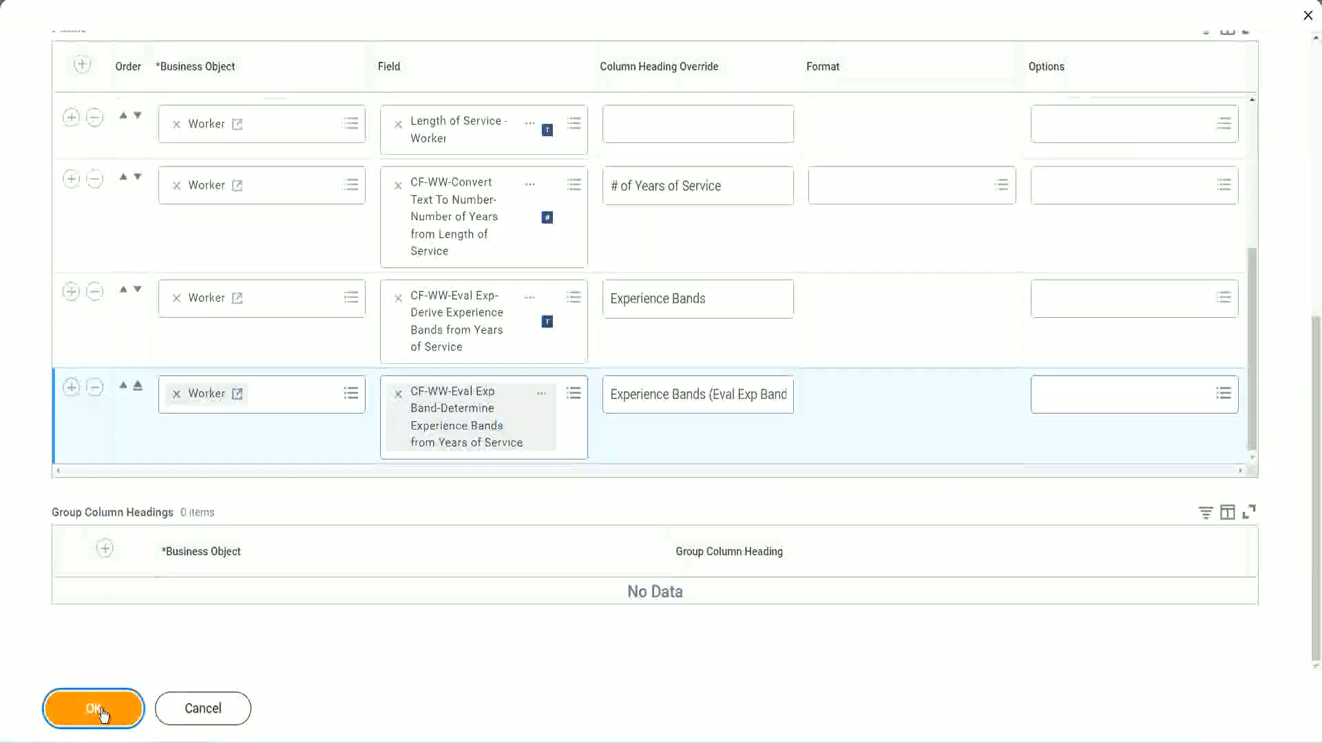